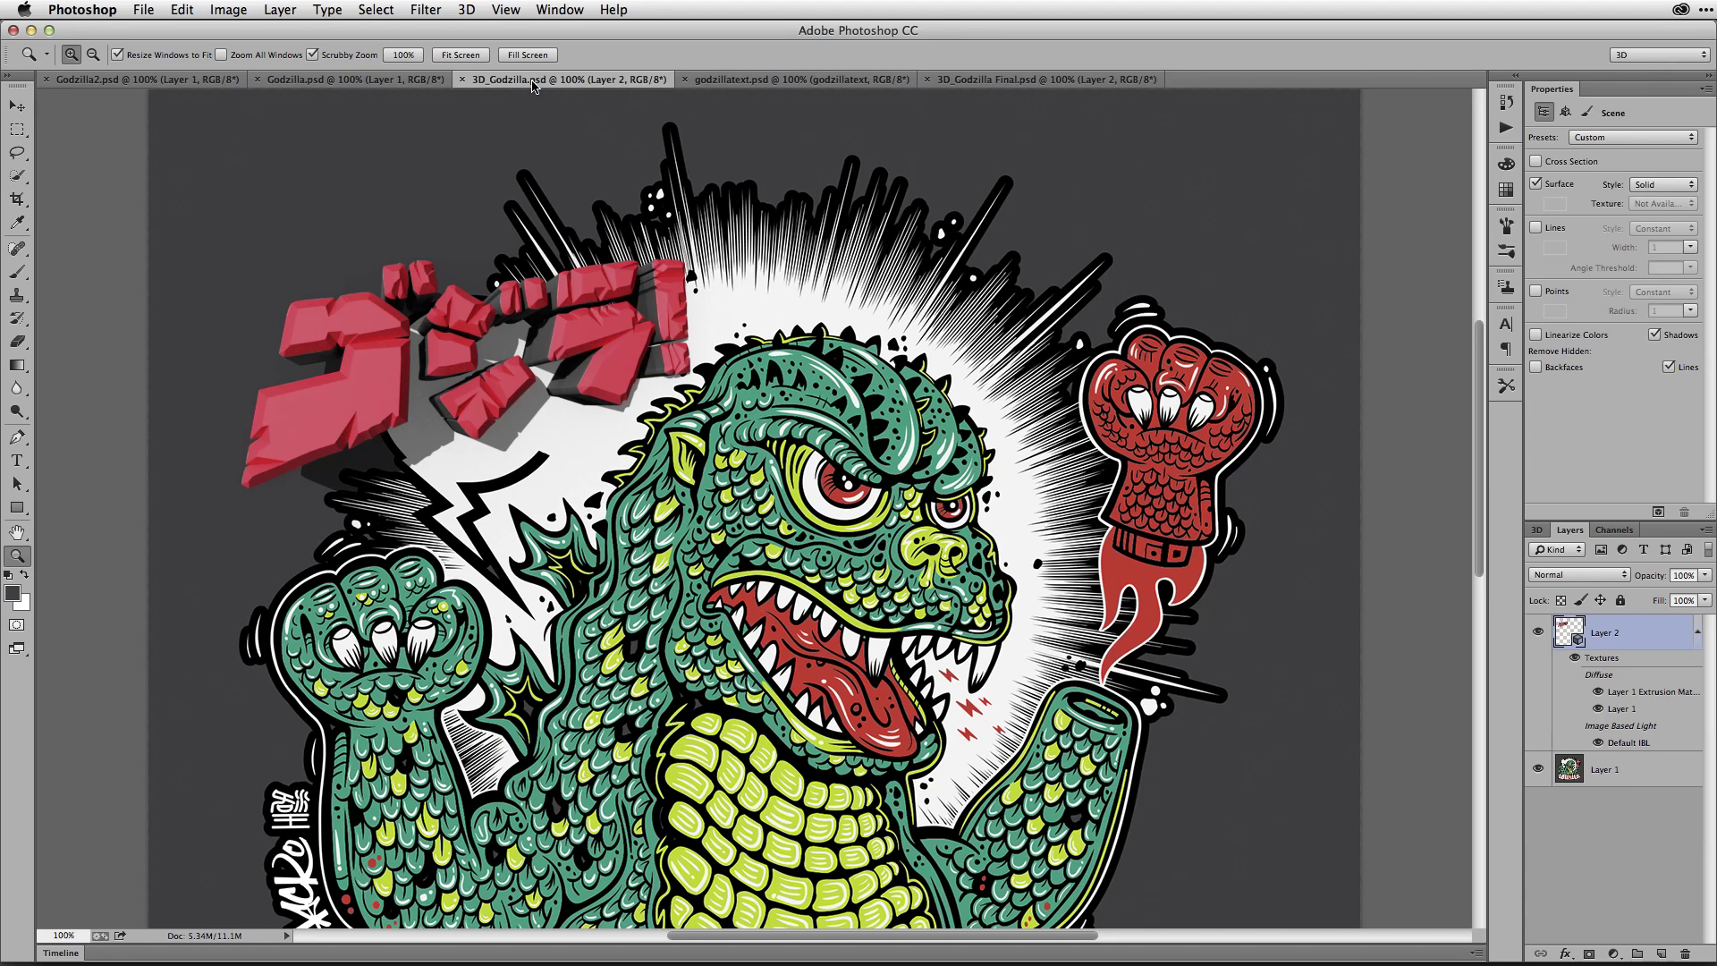
Compare the flat artwork in Godzilla2.psd and Godzilla.psd with the 3D lettering version in 3D_Godzilla.psd
left_click(204, 82)
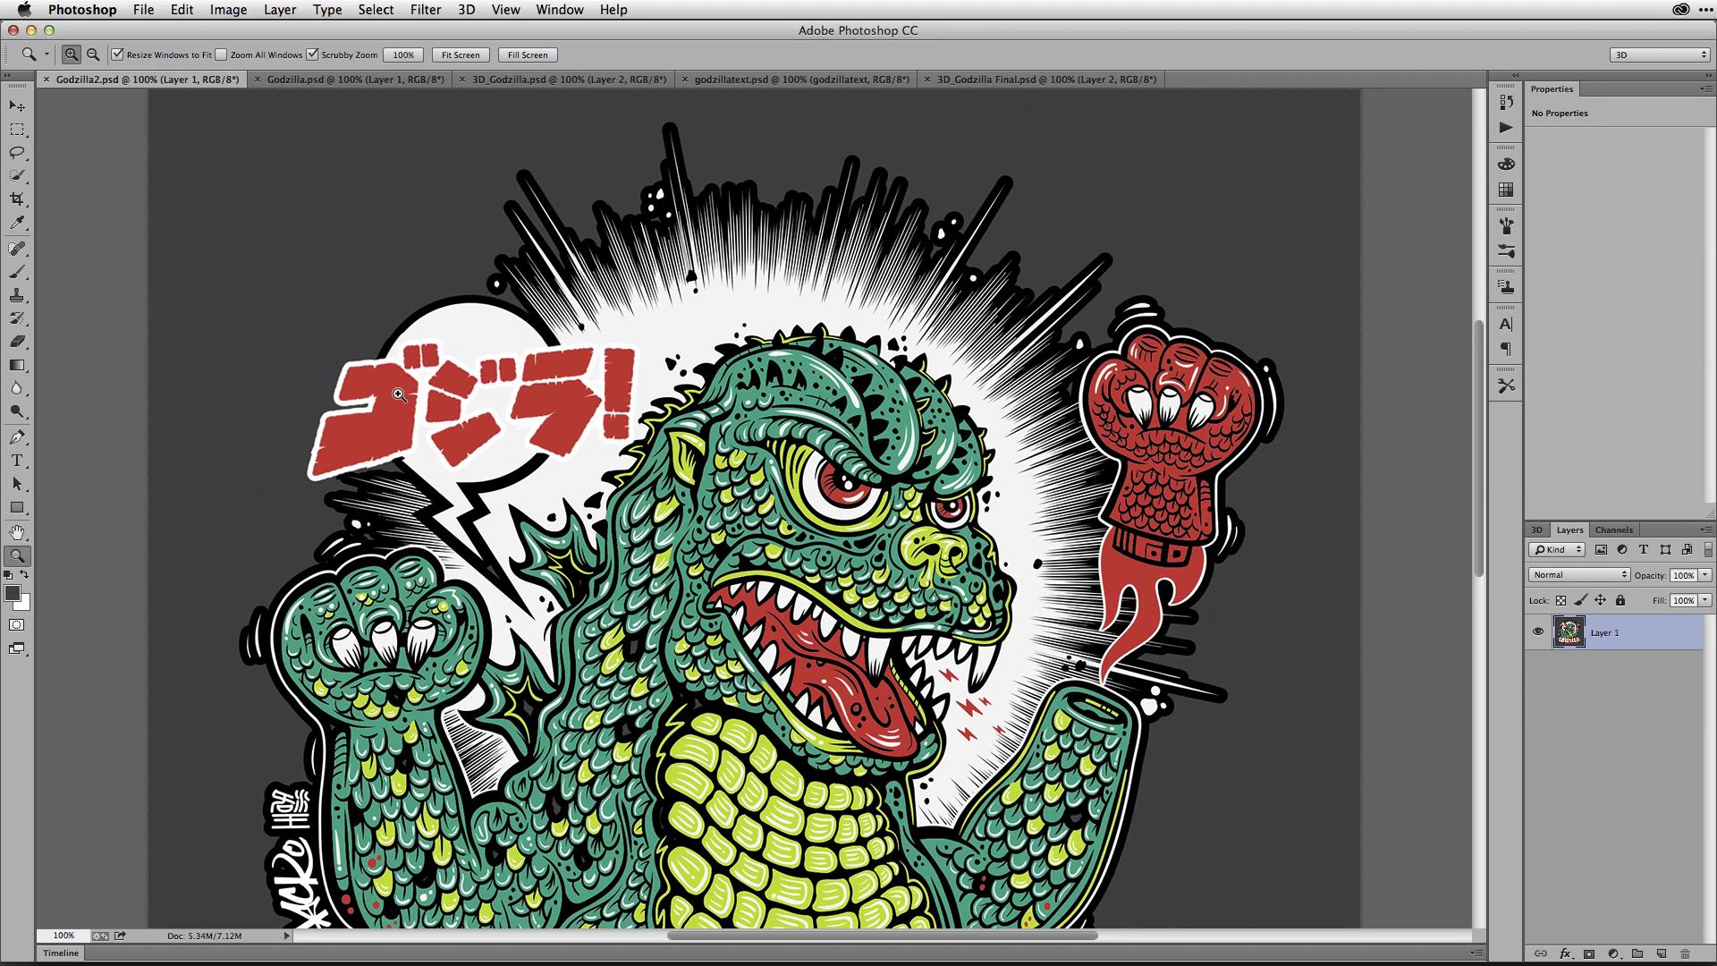
left_click(397, 85)
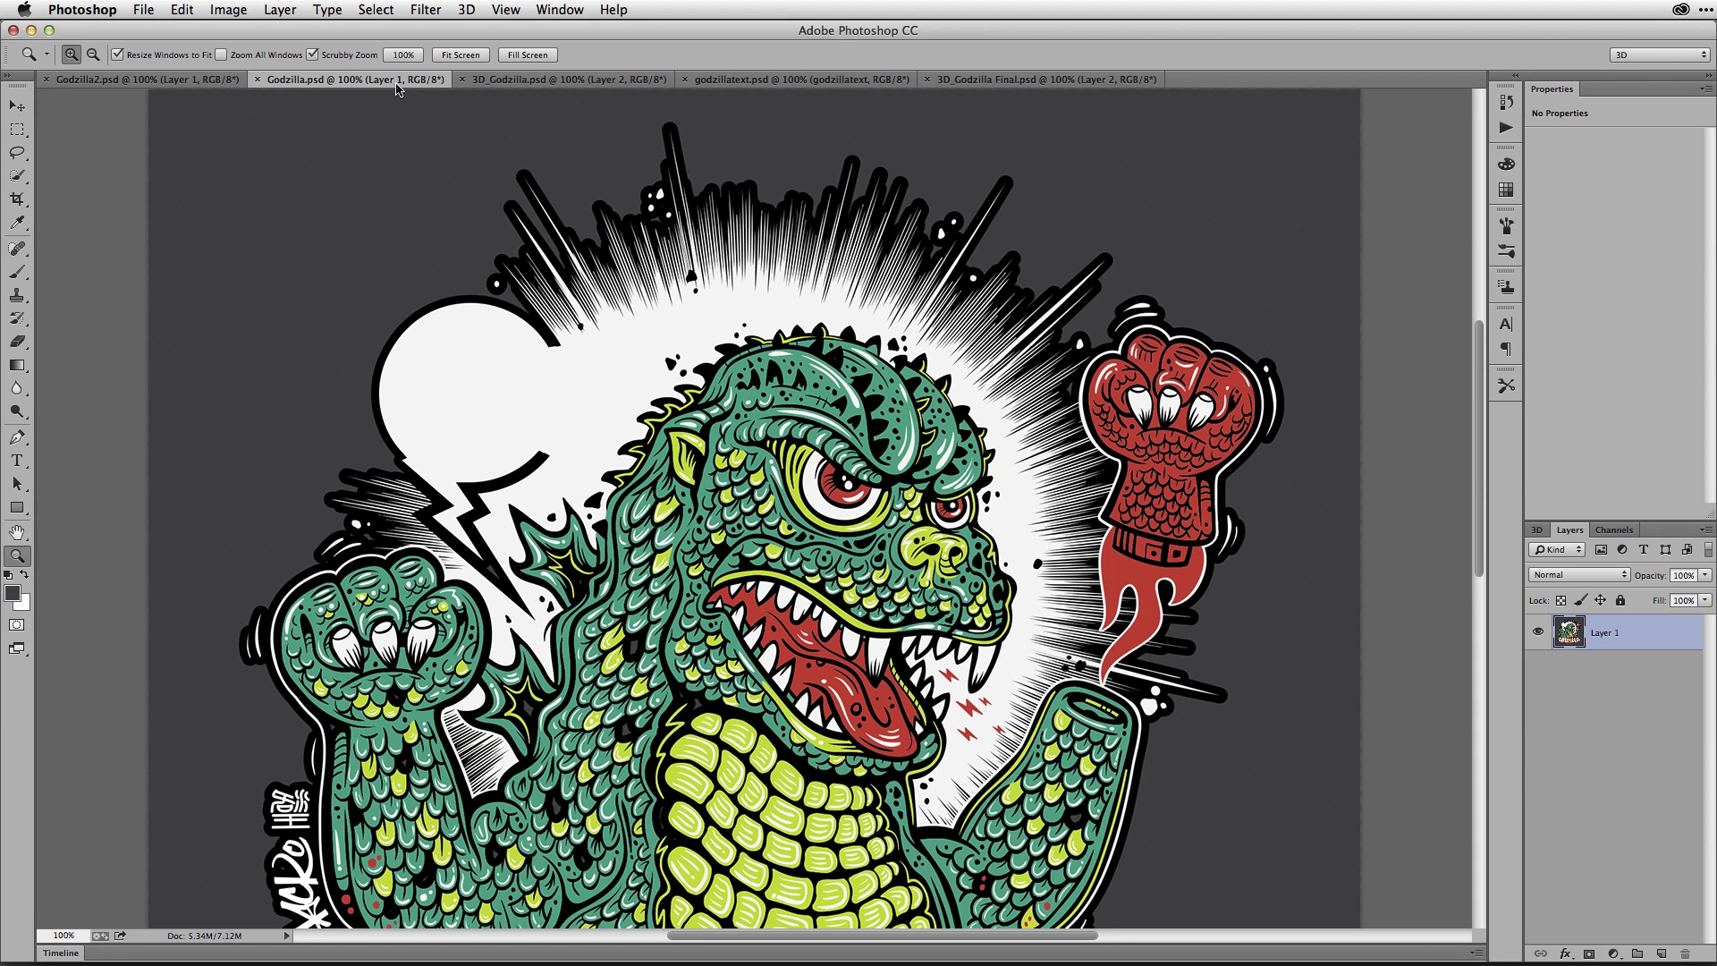
left_click(532, 82)
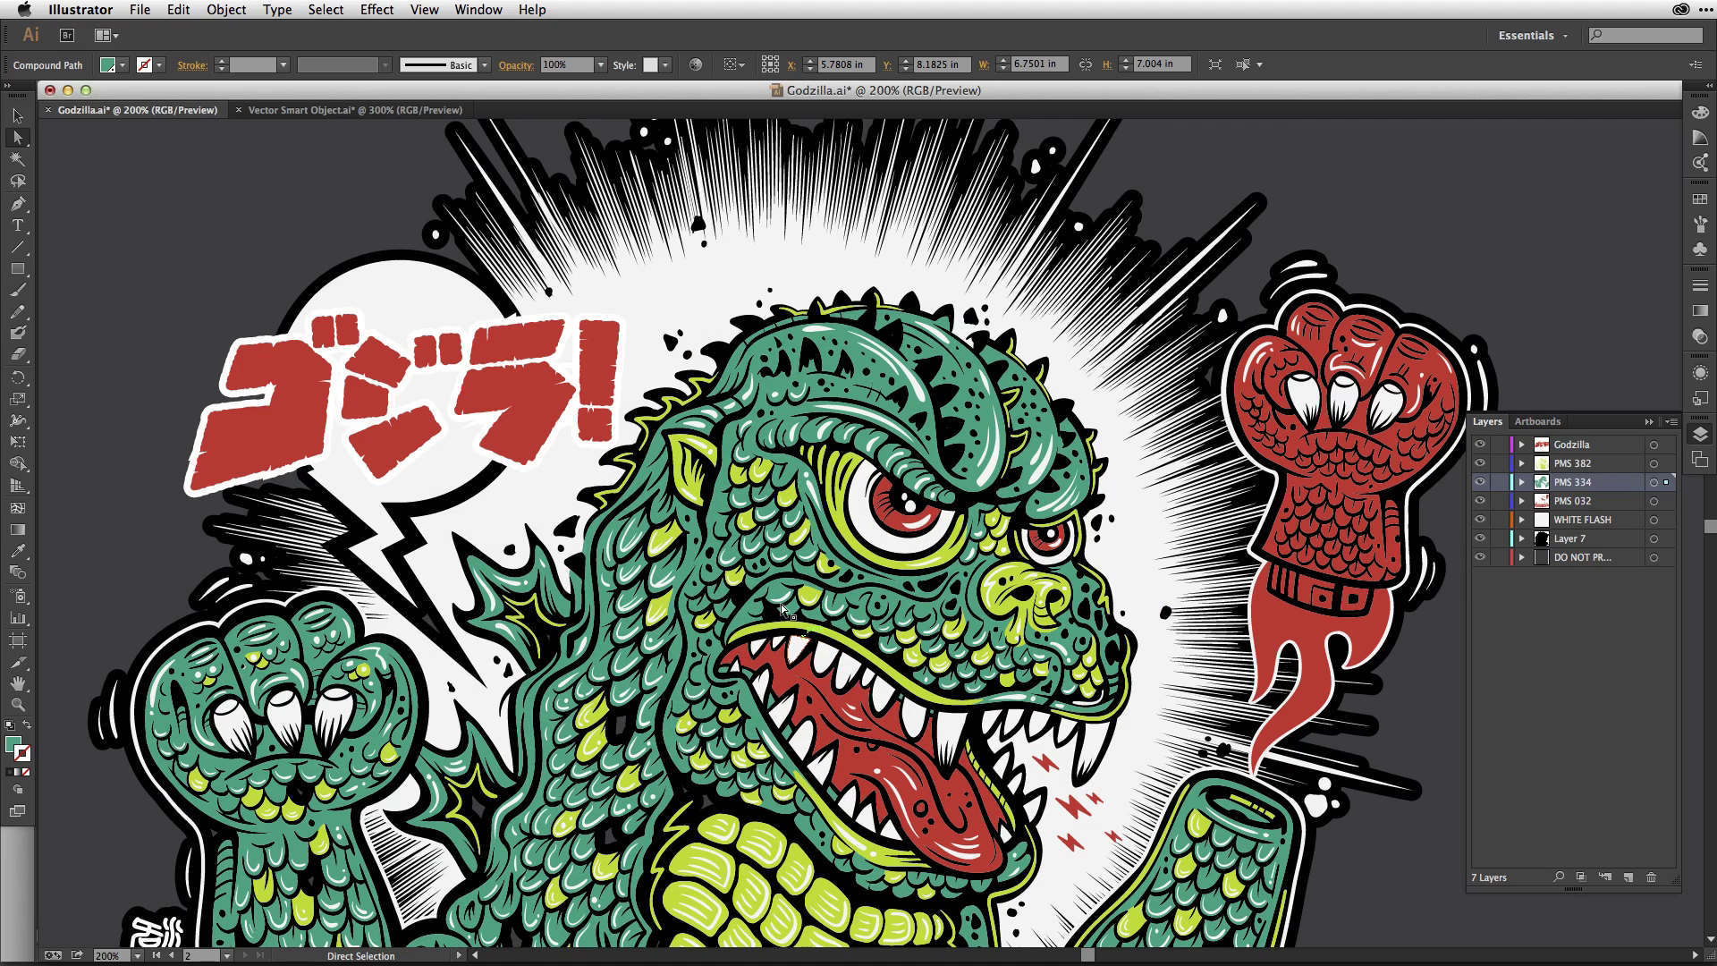
Switch to Illustrator, hide the Godzilla lettering layer in Godzilla.ai, and show the isolated lettering in Vector Smart Object.ai
left_click_drag(679, 508, 684, 501)
left_click(1482, 446)
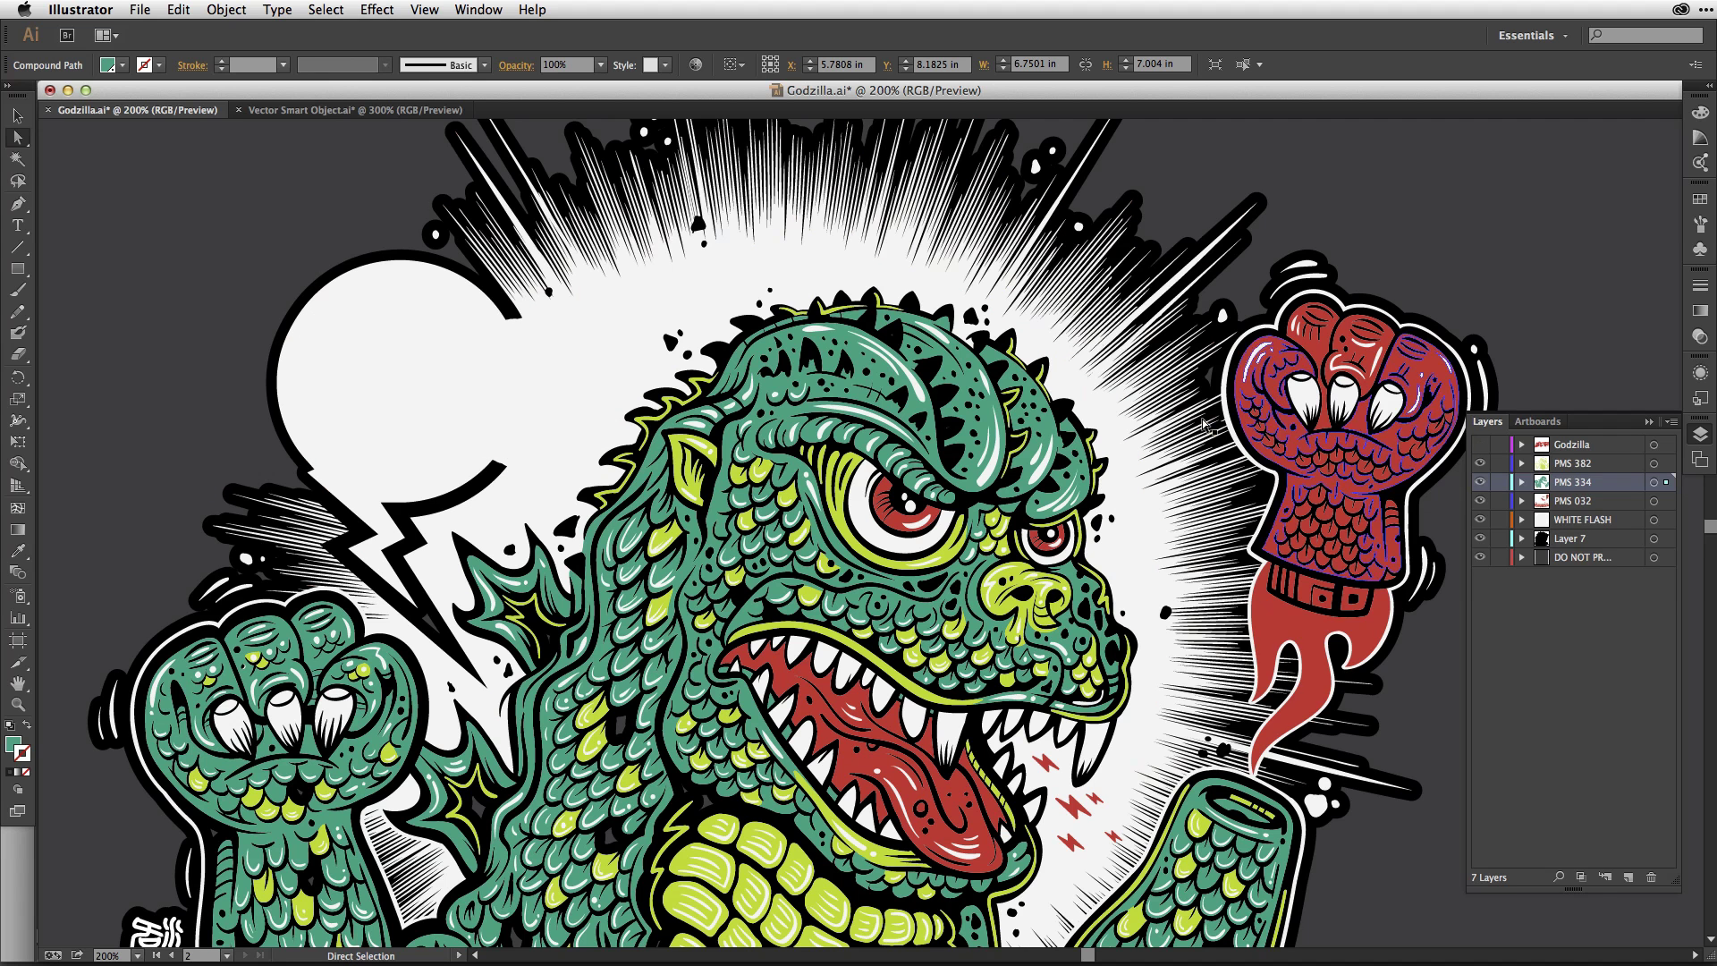
left_click(354, 111)
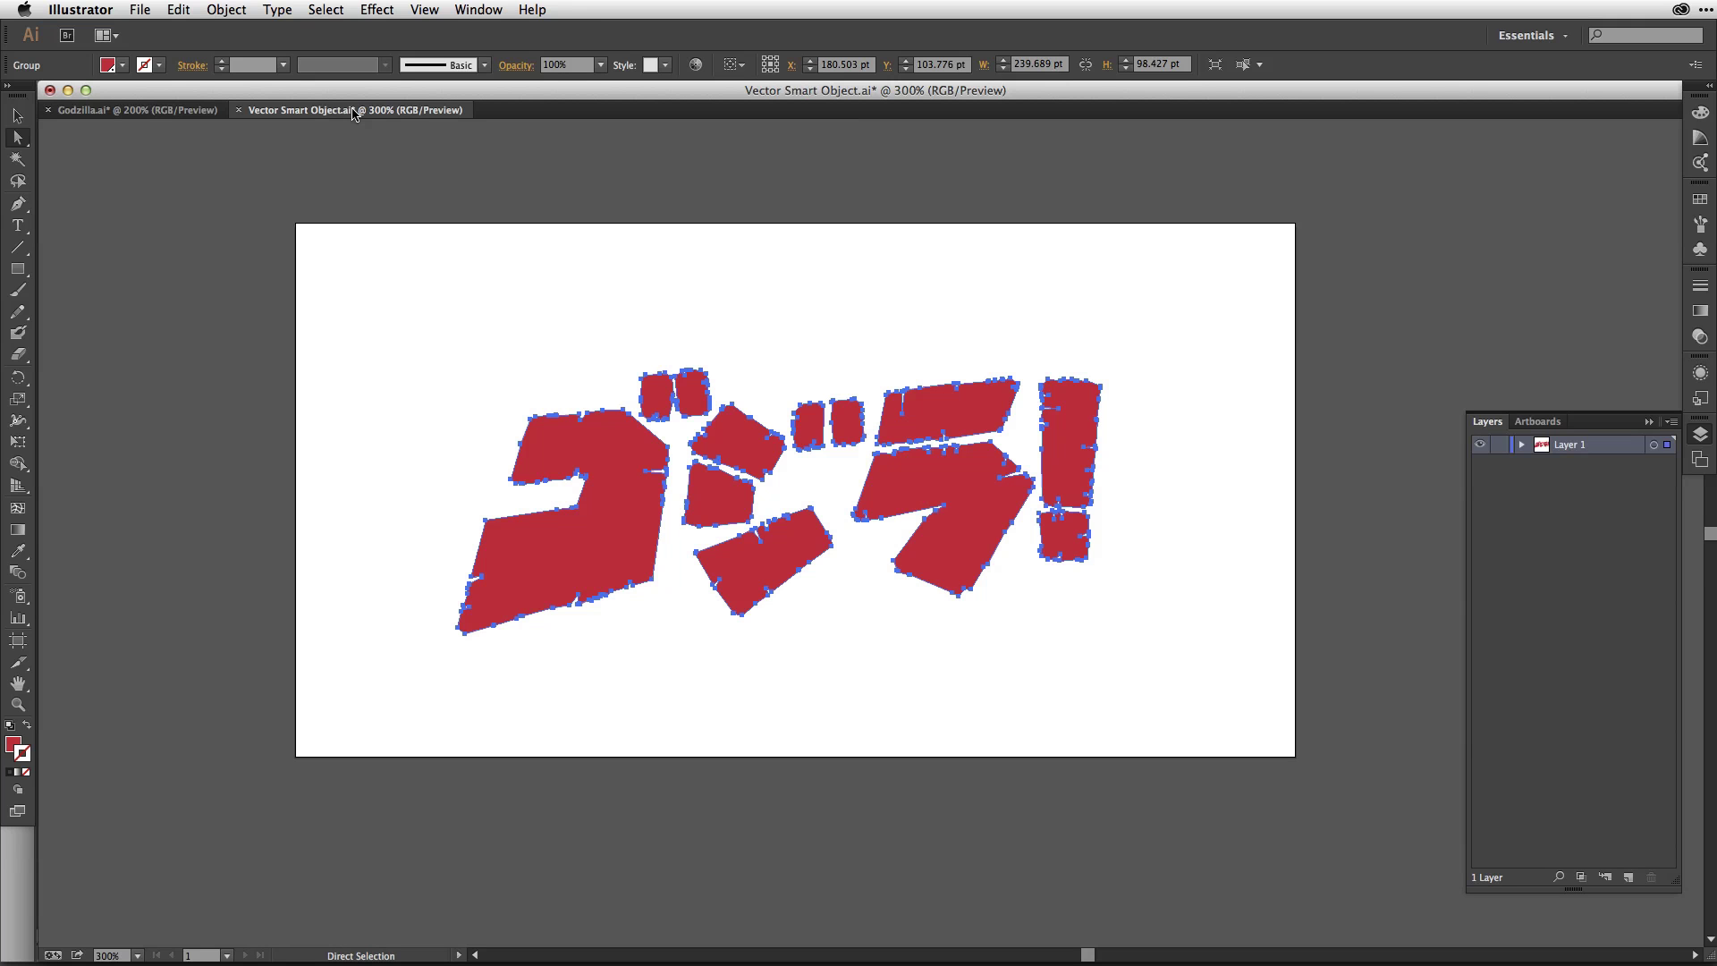
Return to Photoshop and create a 3D extrusion from the godzillatext layer in godzillatext.psd
key("super+Tab")
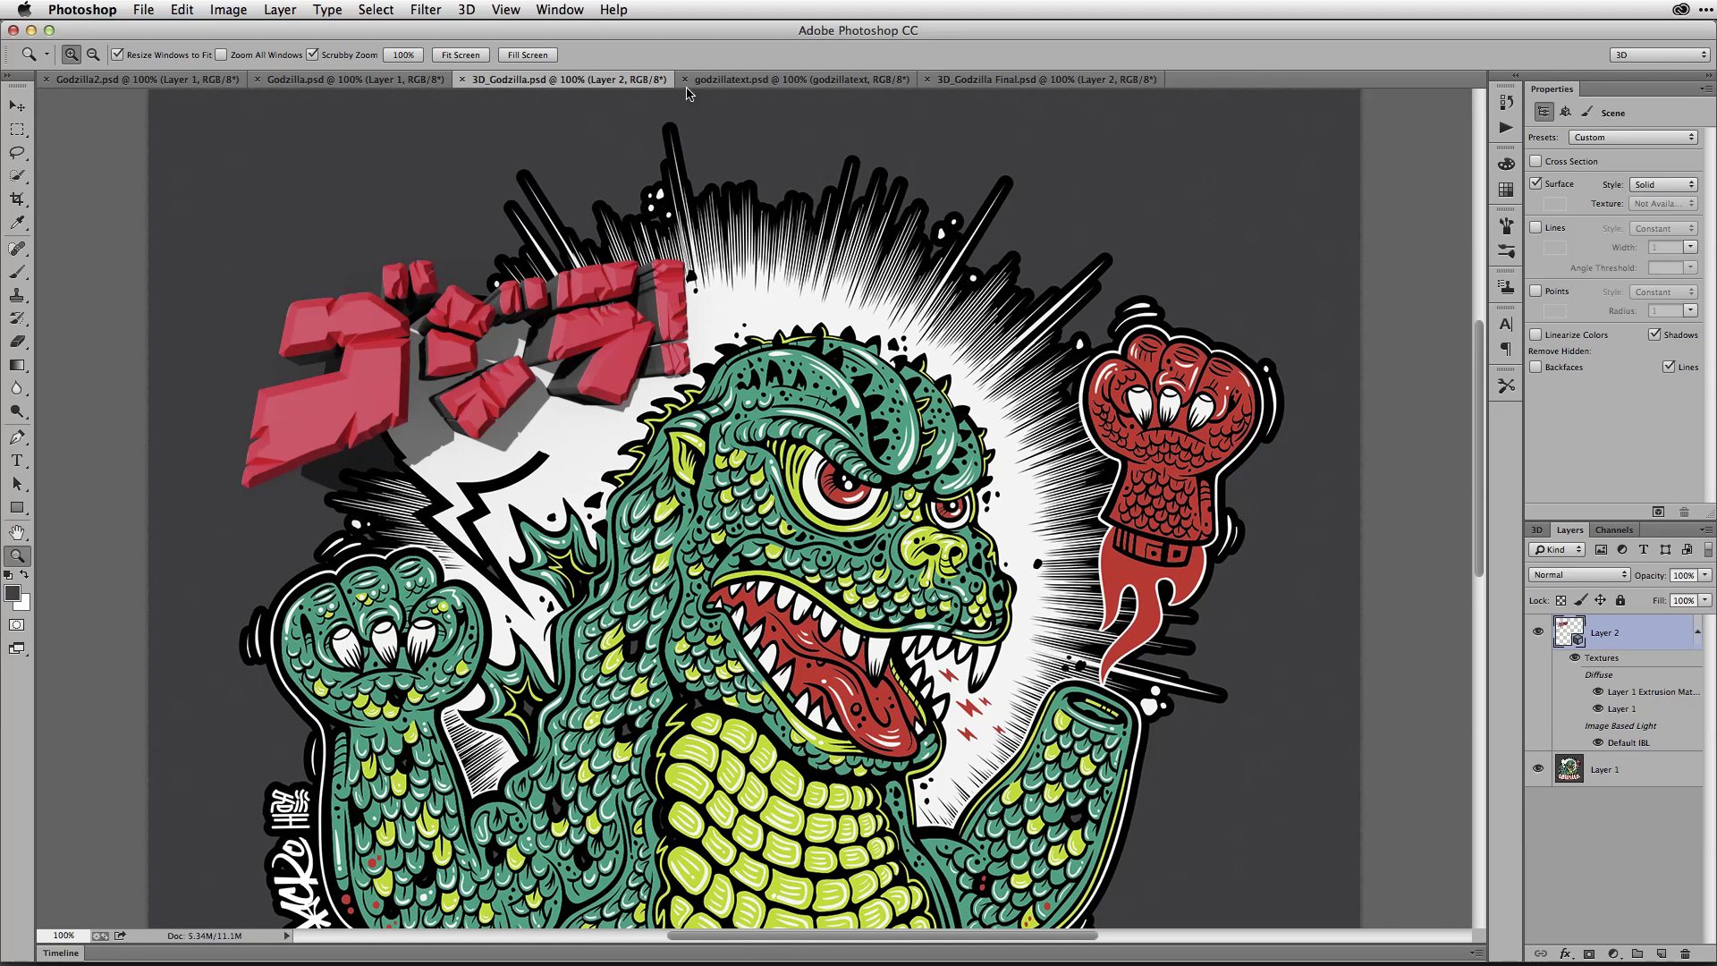
left_click(733, 80)
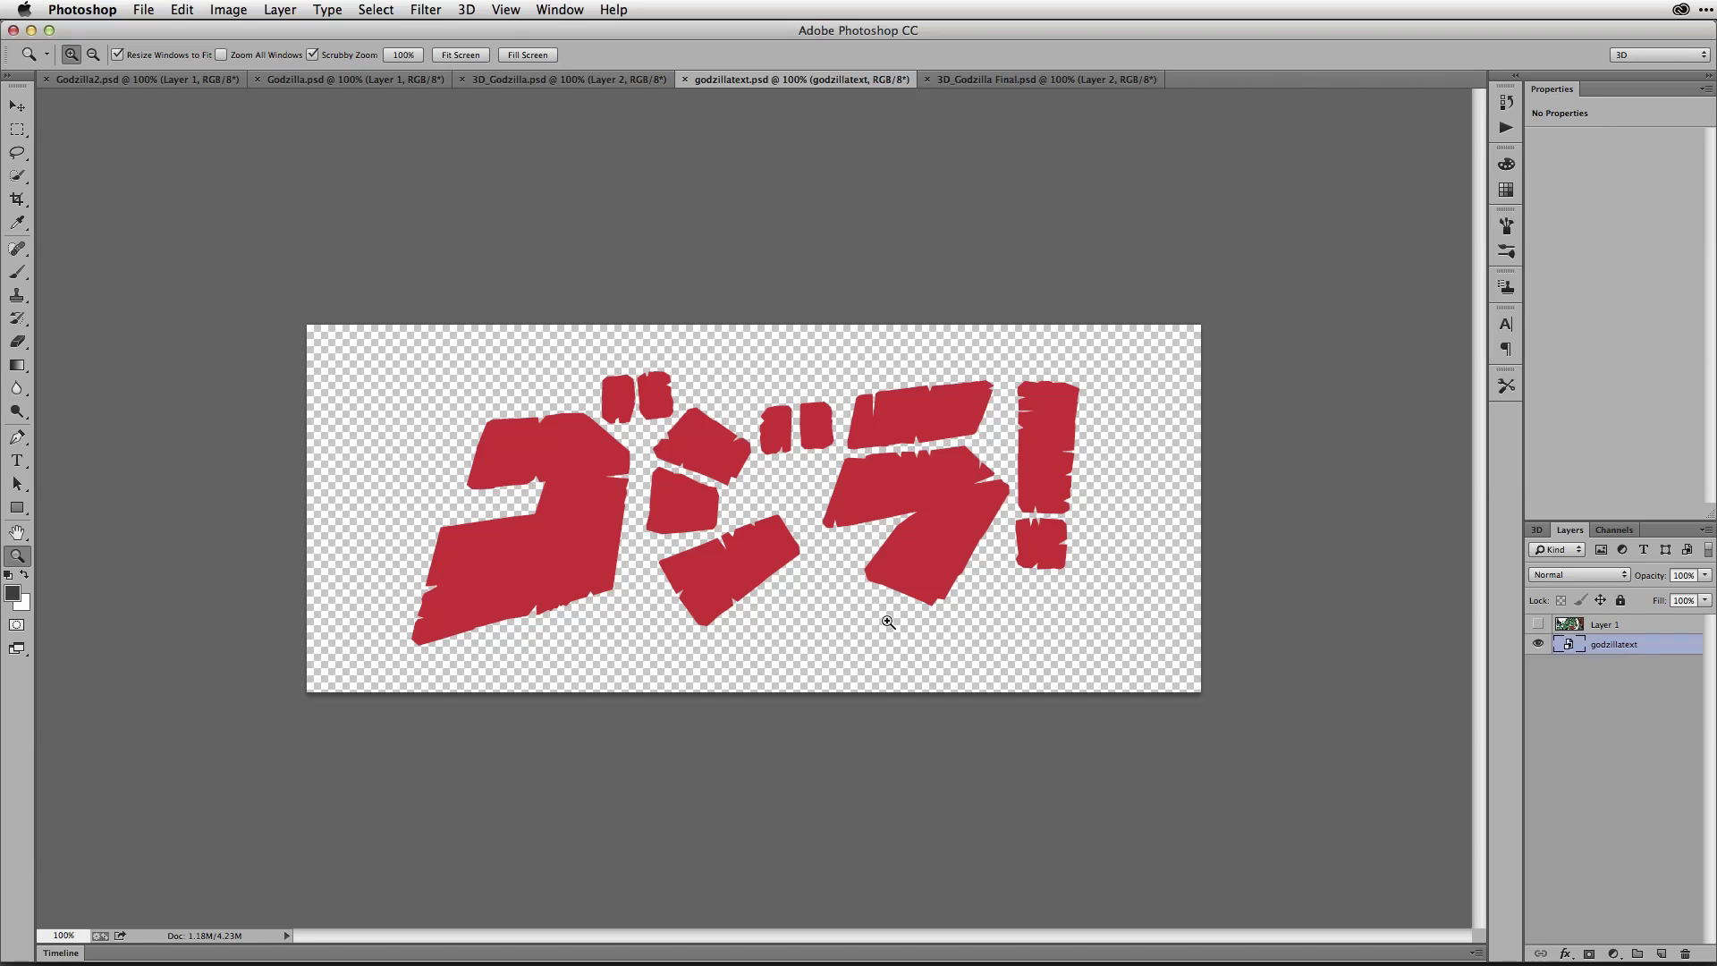
left_click(467, 10)
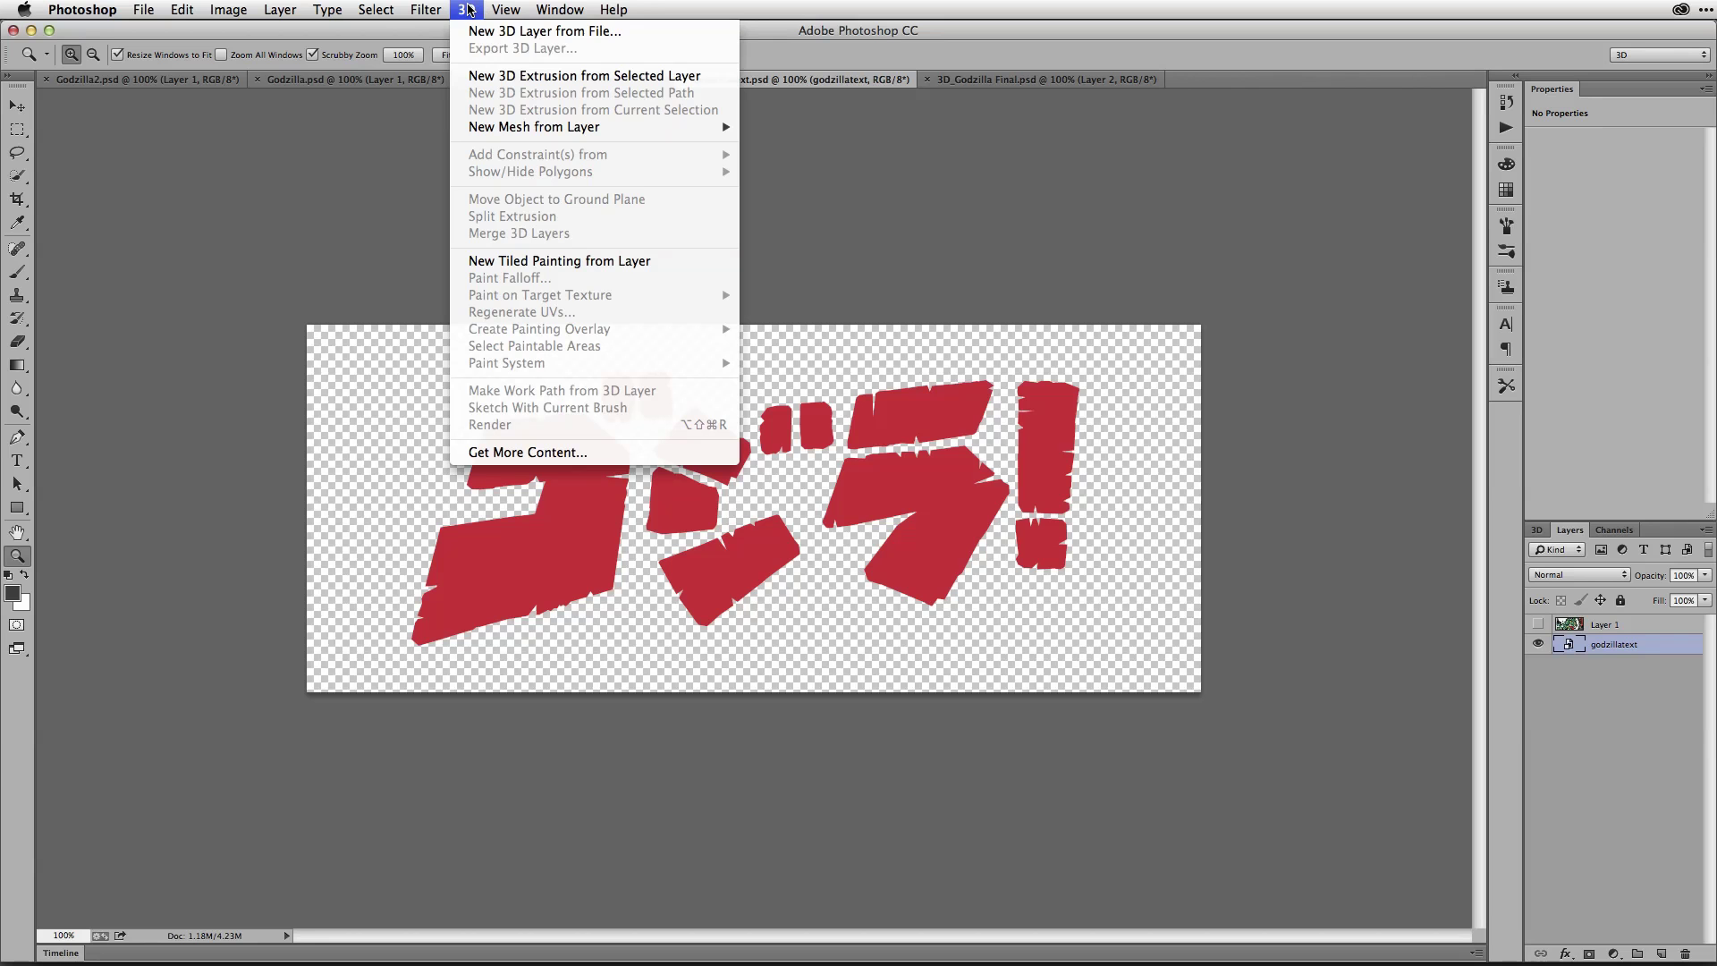
left_click(571, 80)
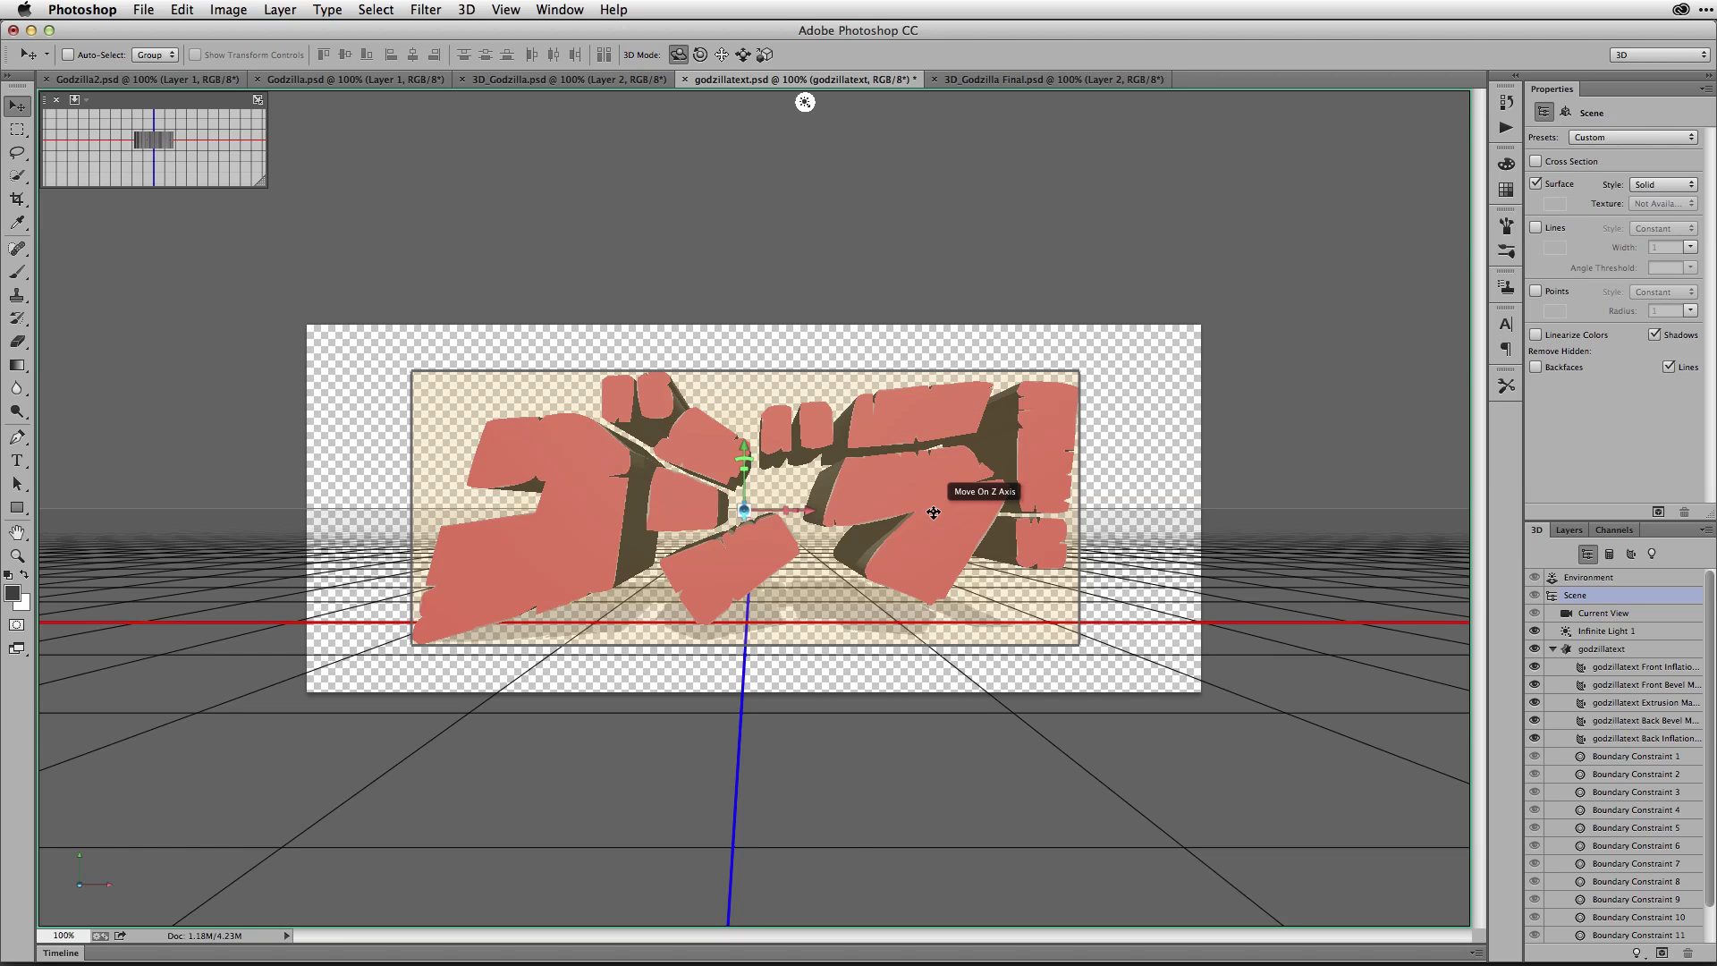
Try moving the extruded lettering mesh back and forth along its Z axis, alternating between the mesh and camera selection
left_click(934, 513)
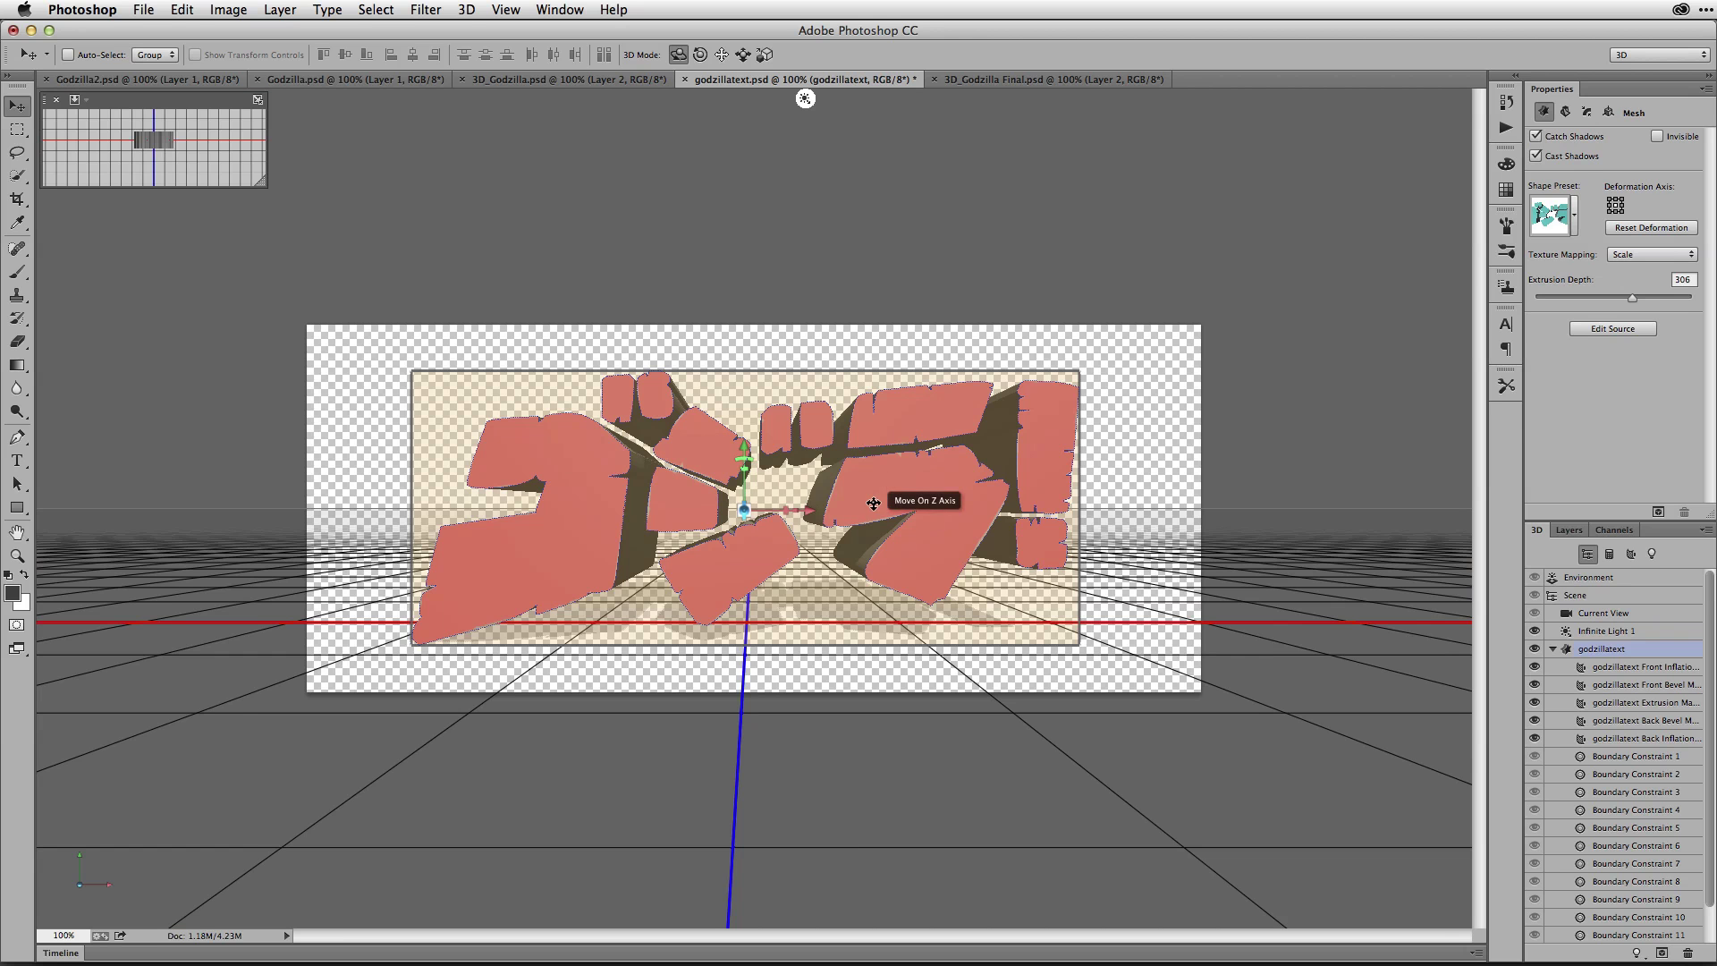
left_click(875, 504)
left_click(876, 504)
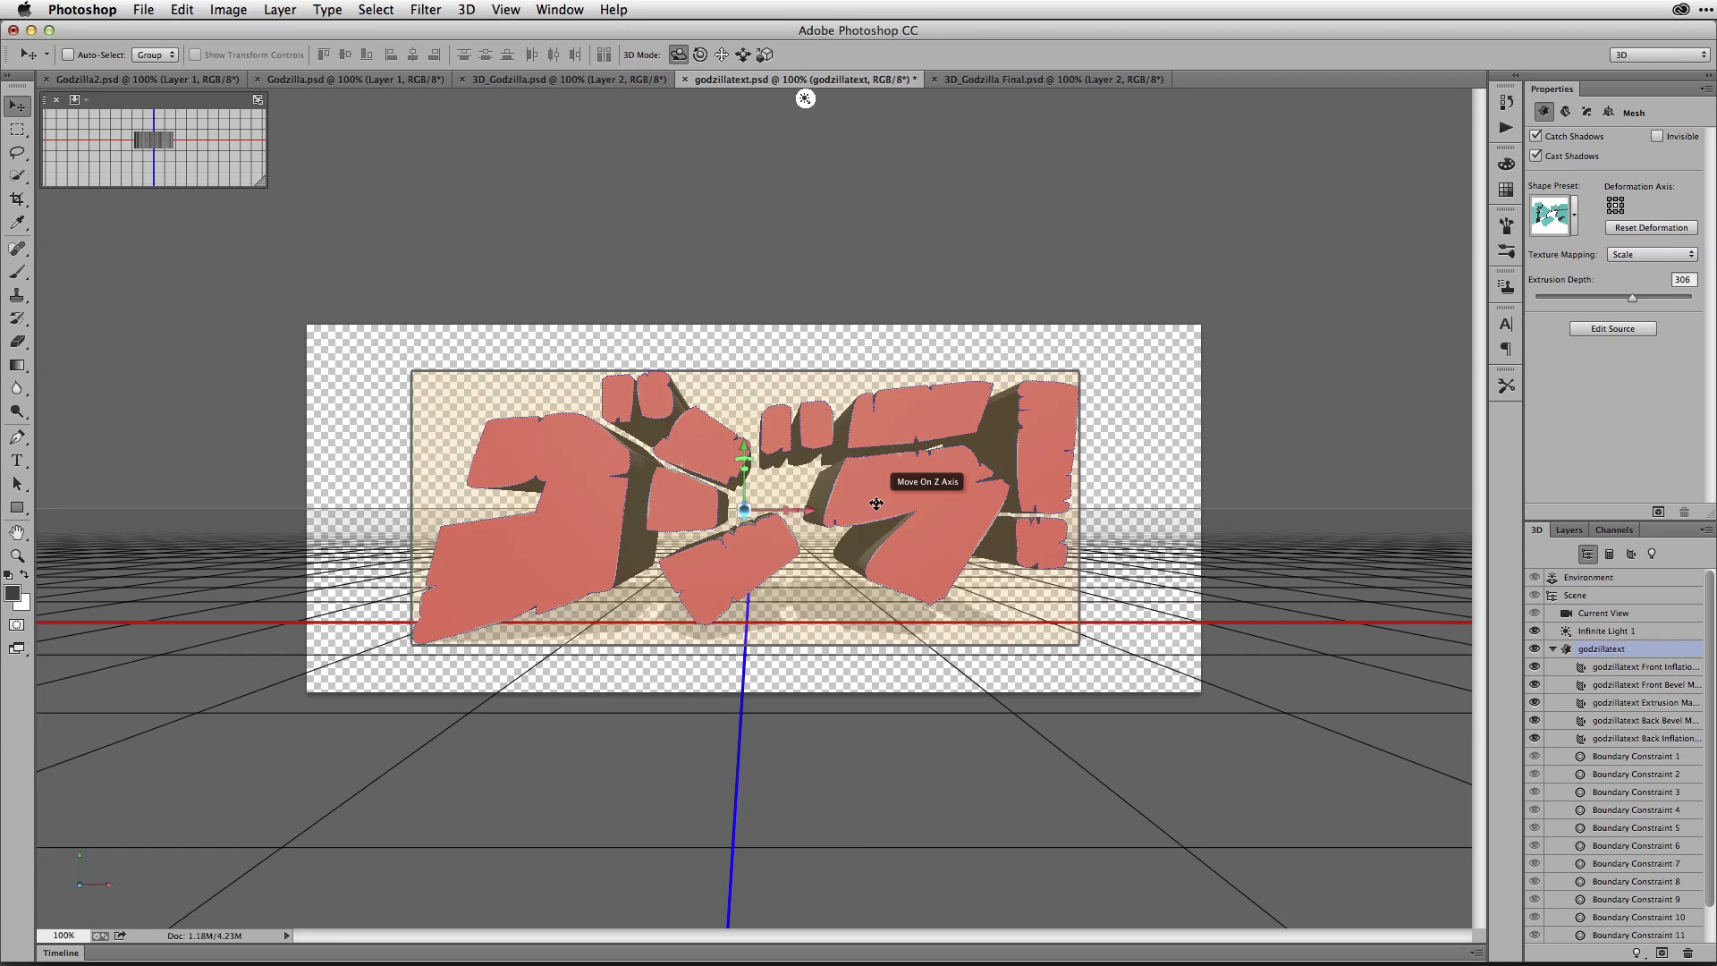
left_click(1118, 383)
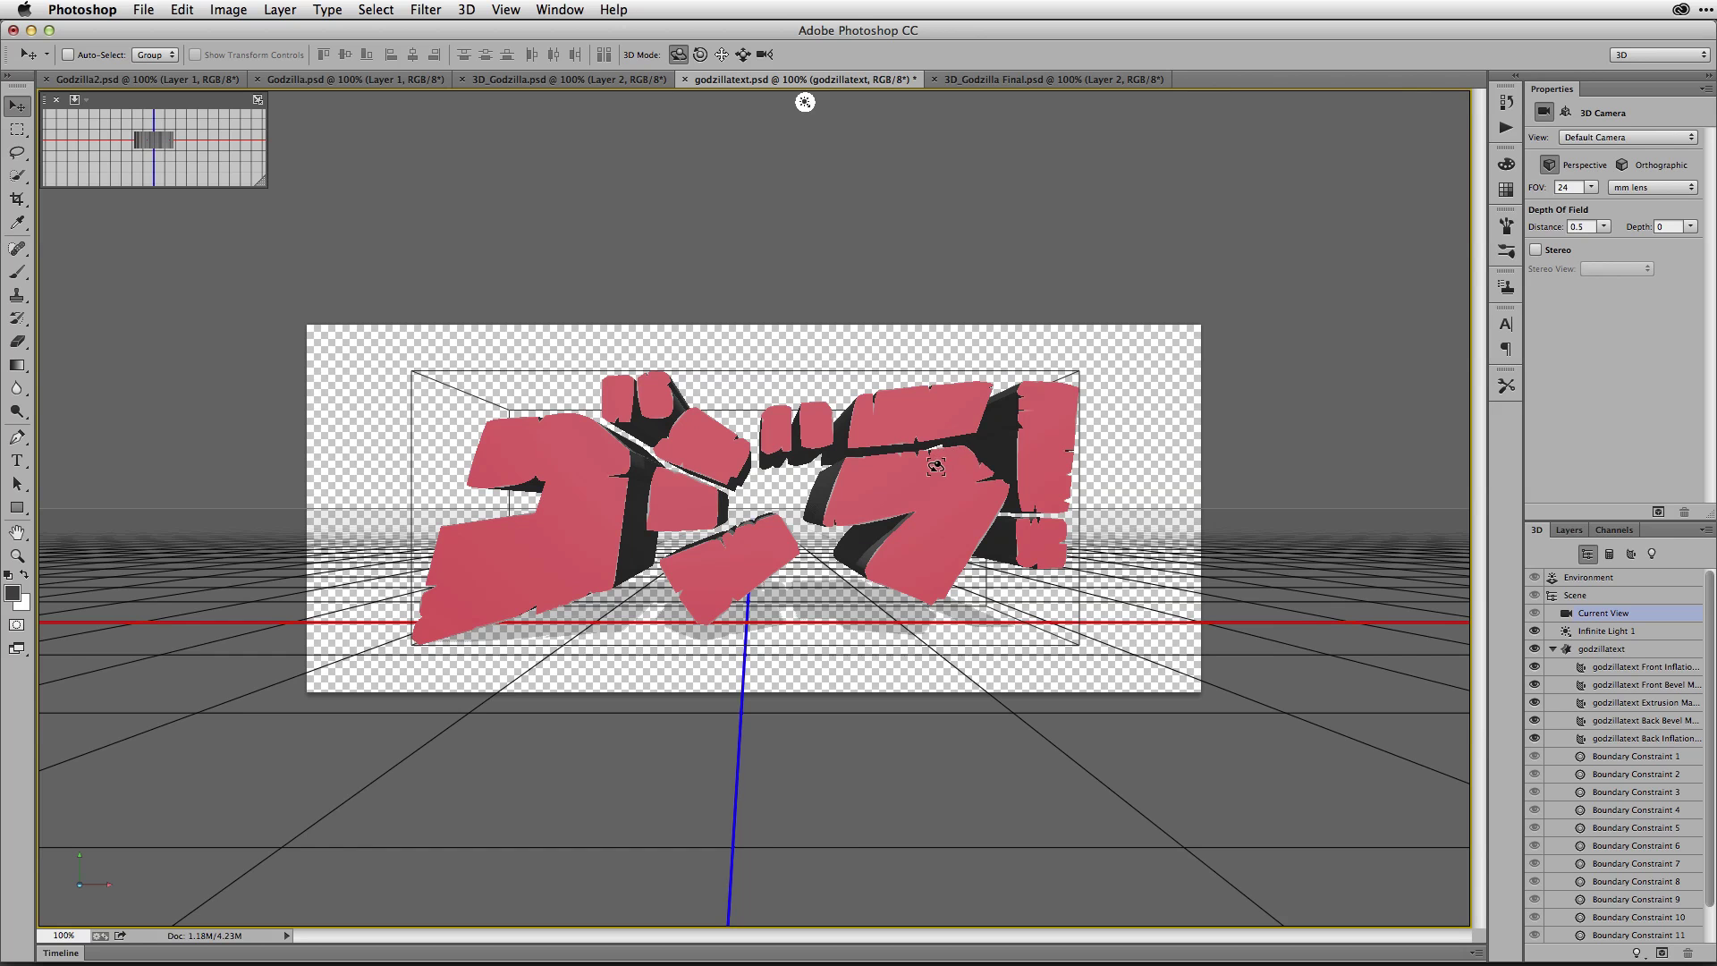
left_click(935, 466)
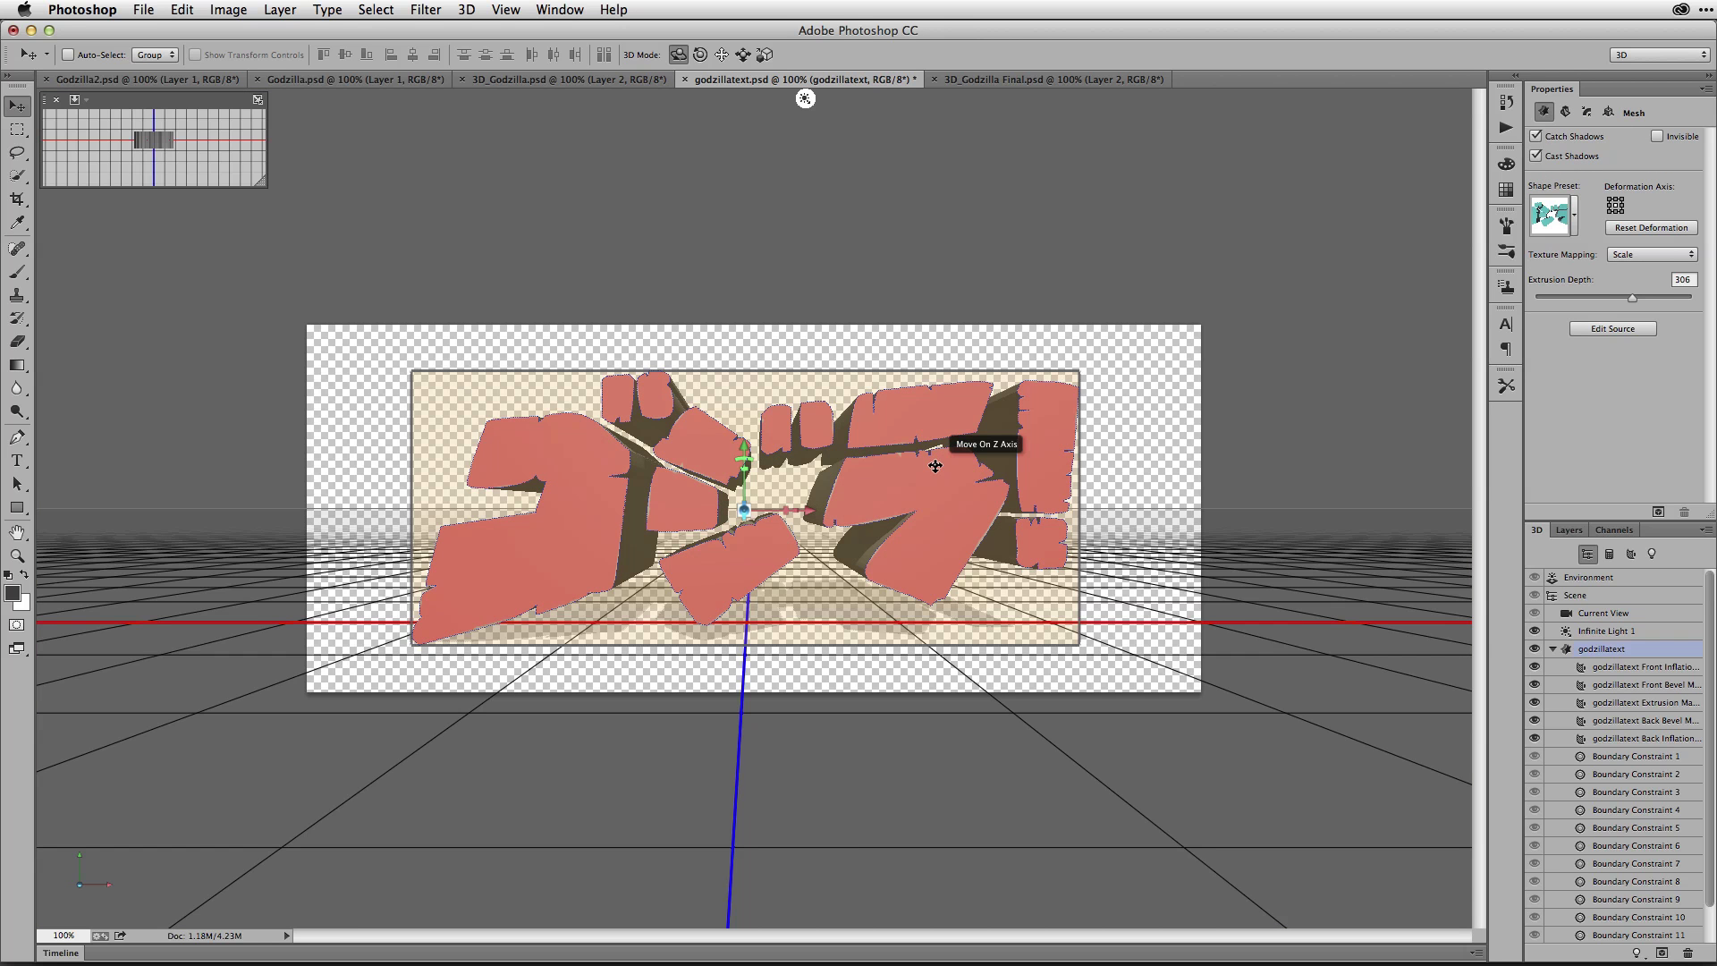
left_click_drag(935, 466, 888, 467)
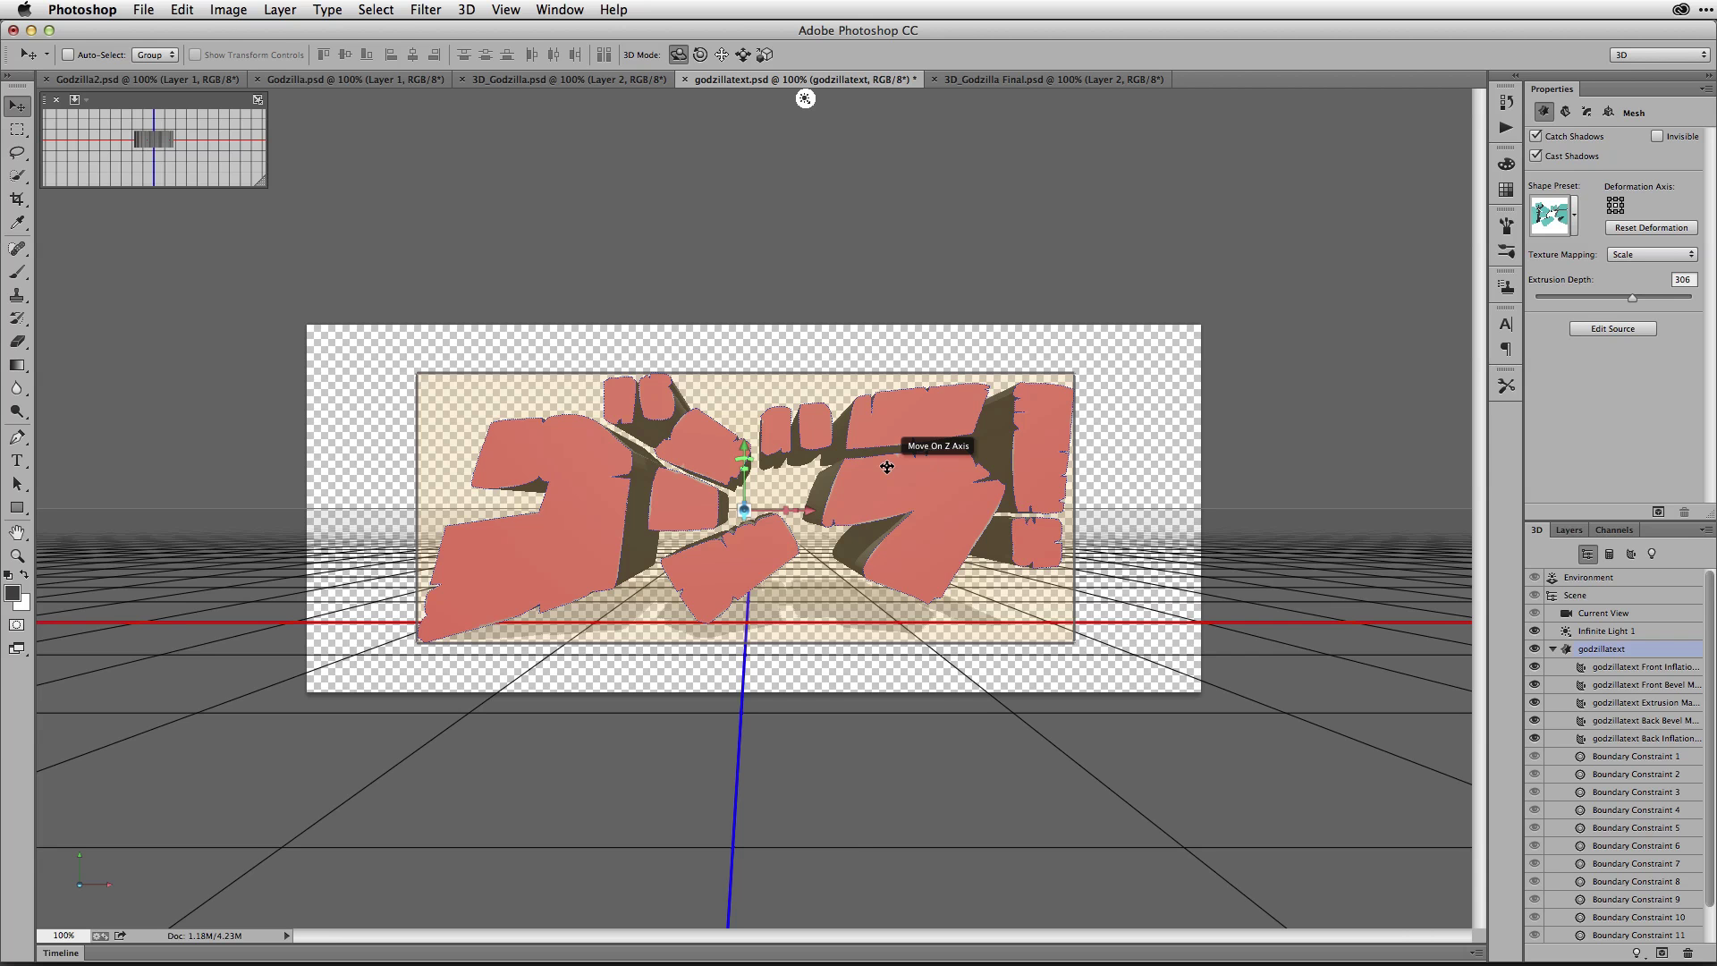
mouse_move(887, 467)
left_mouse_down()
mouse_move(770, 503)
mouse_move(888, 499)
mouse_move(883, 438)
mouse_move(875, 487)
mouse_move(884, 463)
left_mouse_up()
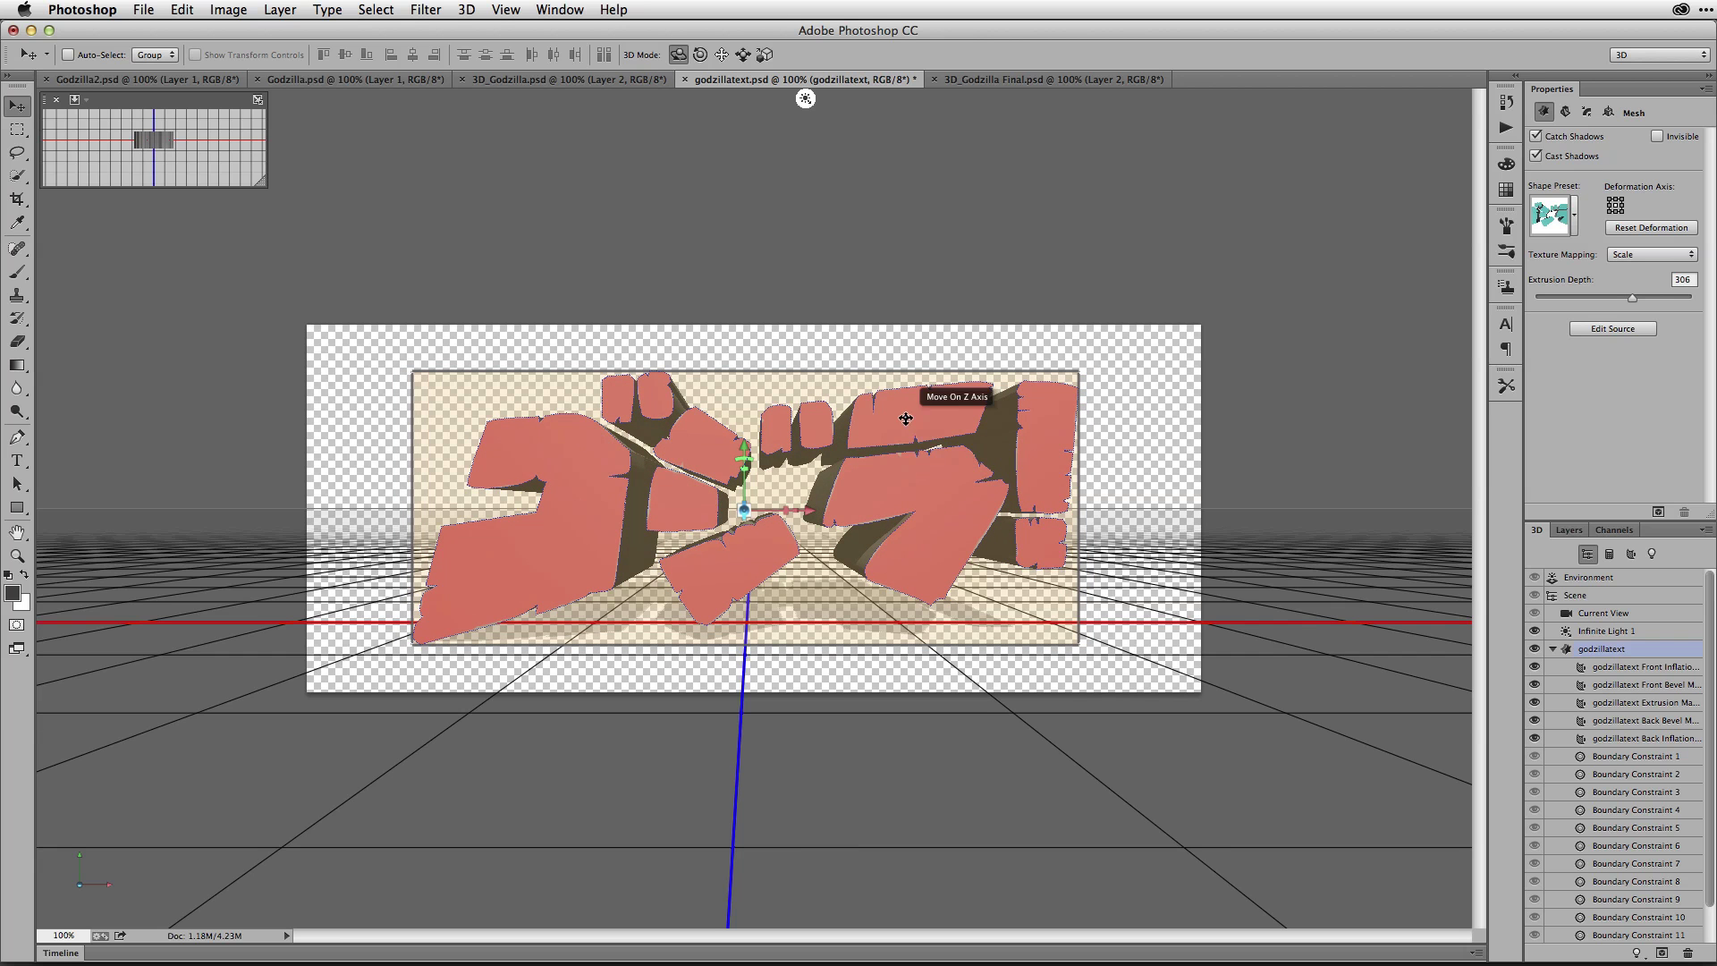
Orbit the 3D camera slightly upward so the scene shows more of the ground plane behind the lettering
left_click(1101, 330)
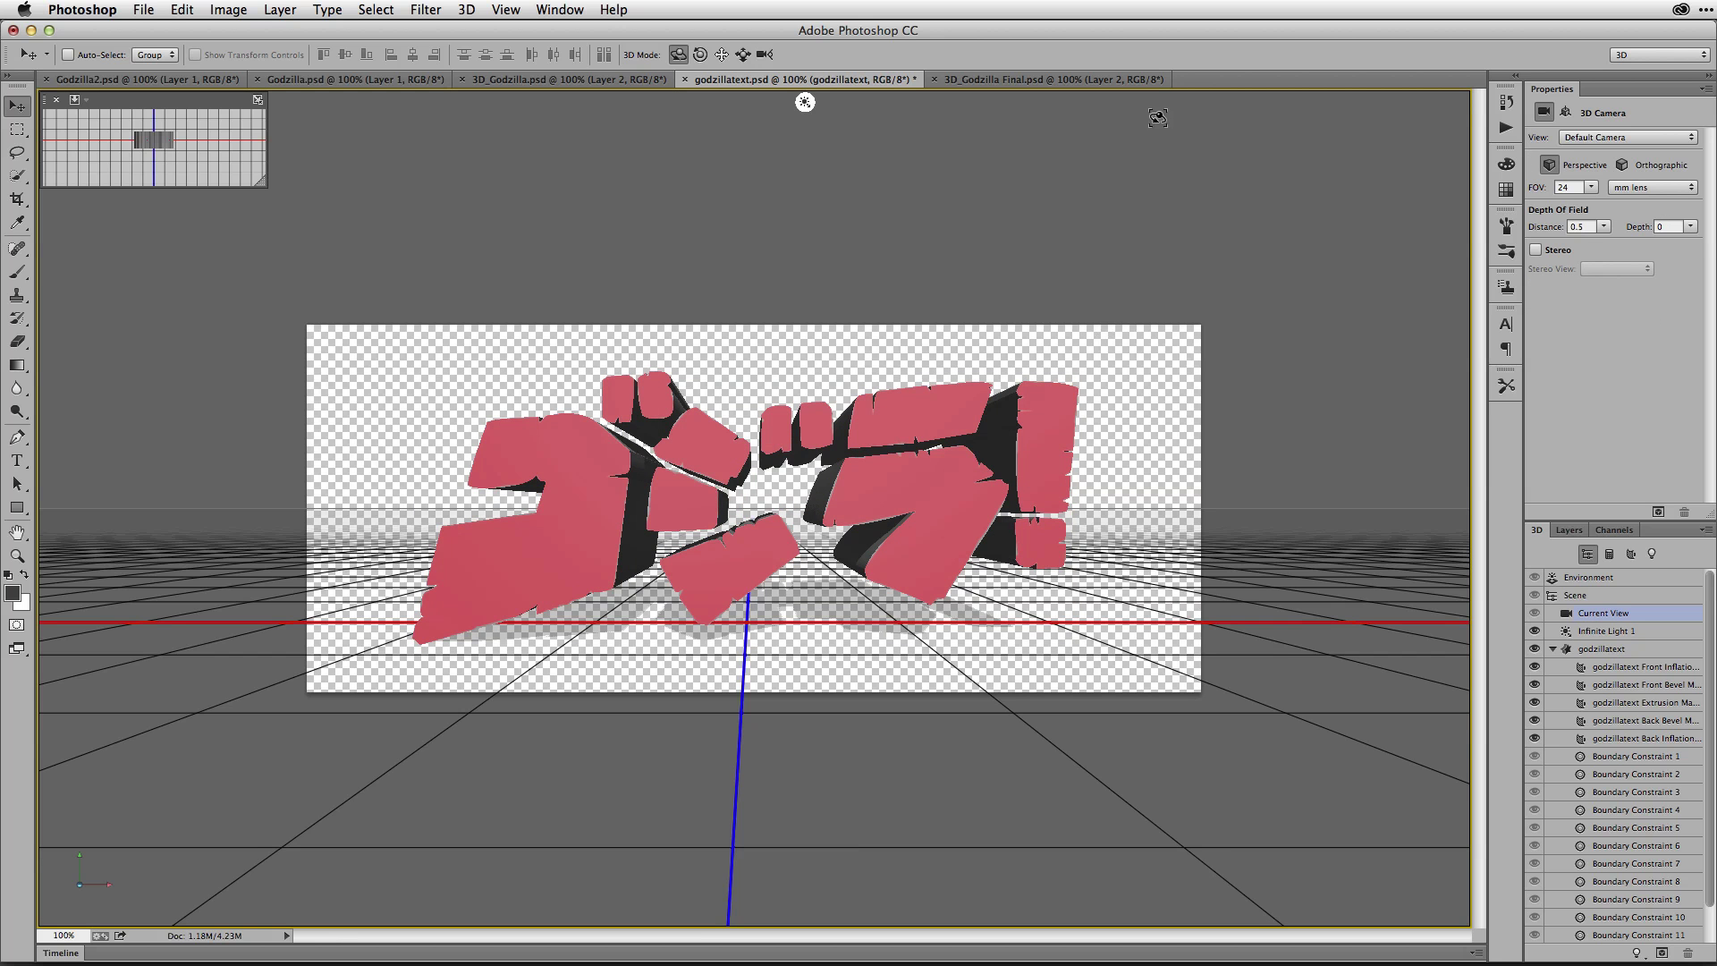
mouse_move(1157, 357)
left_mouse_down()
mouse_move(1164, 373)
mouse_move(1162, 354)
mouse_move(1142, 364)
left_mouse_up()
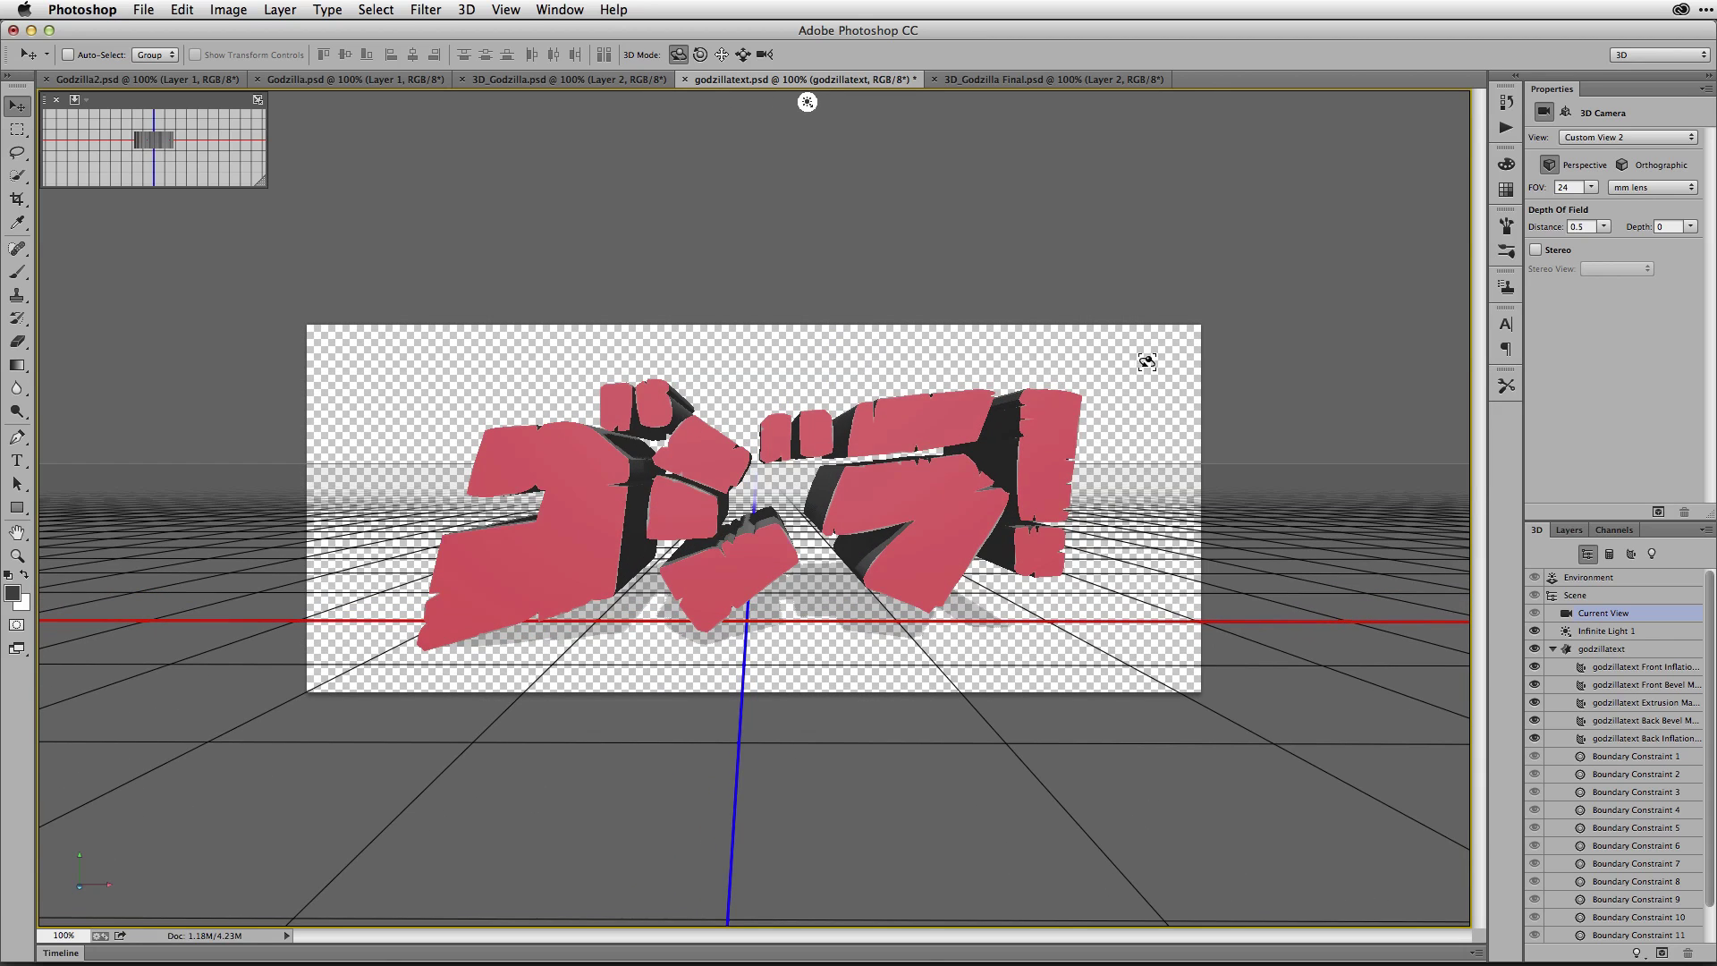
left_click(953, 485)
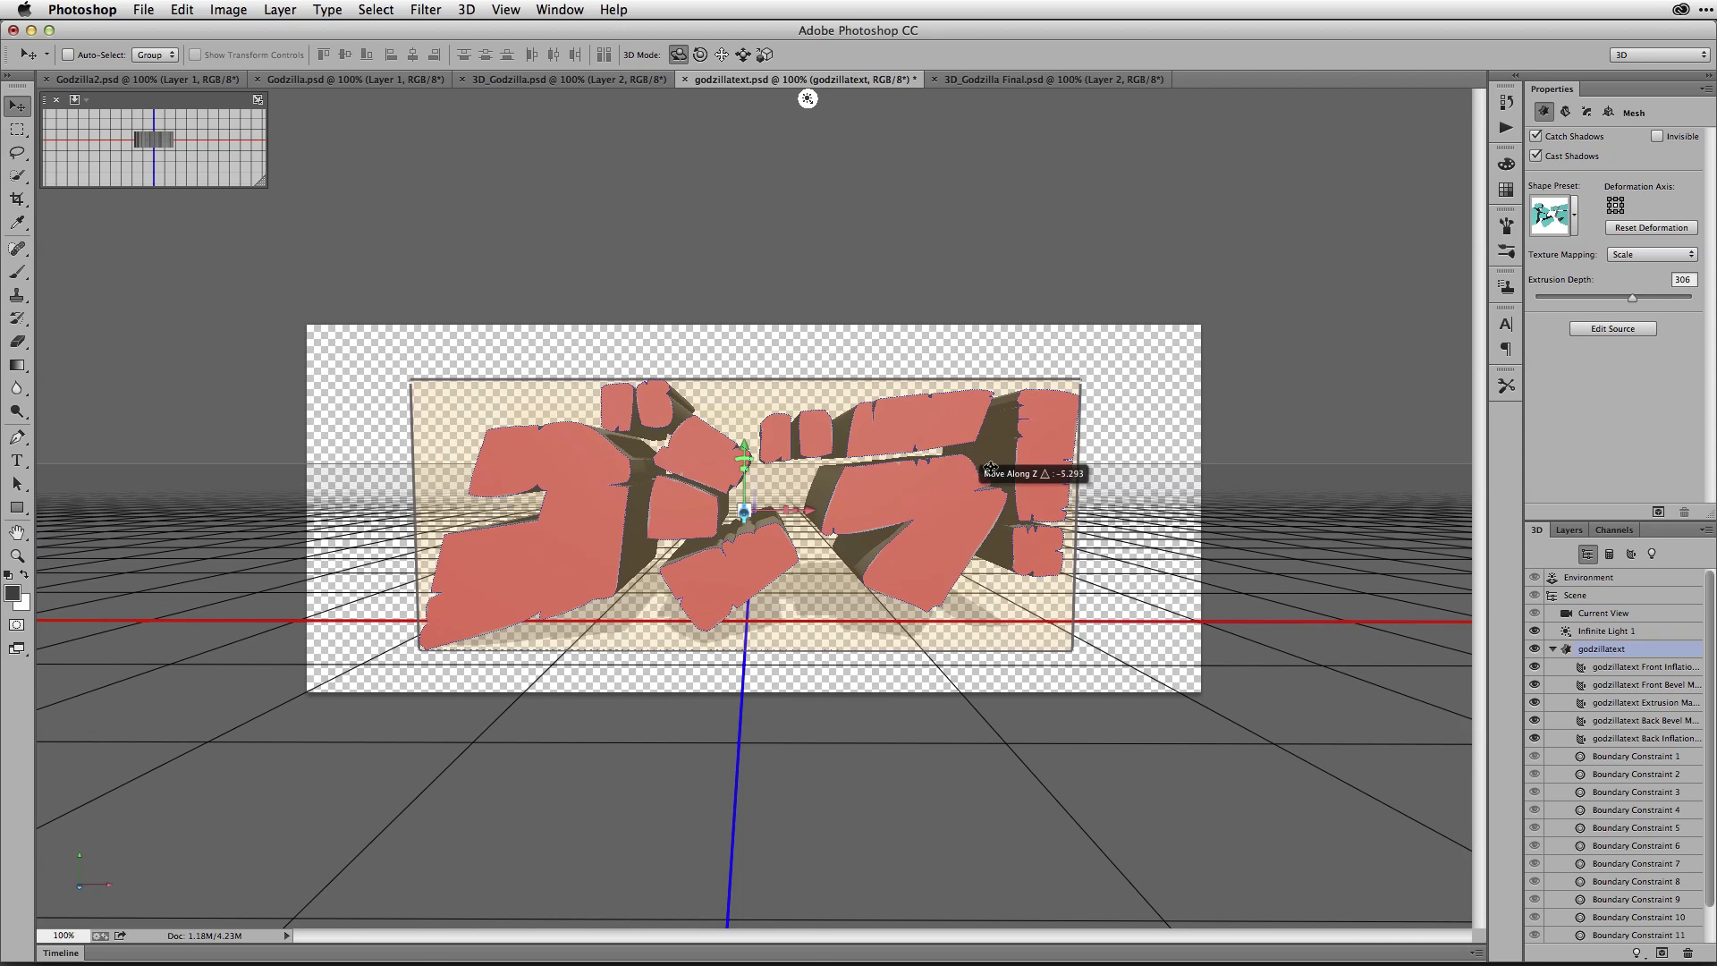
left_click_drag(1177, 405, 1177, 412)
left_click_drag(1179, 408, 1178, 407)
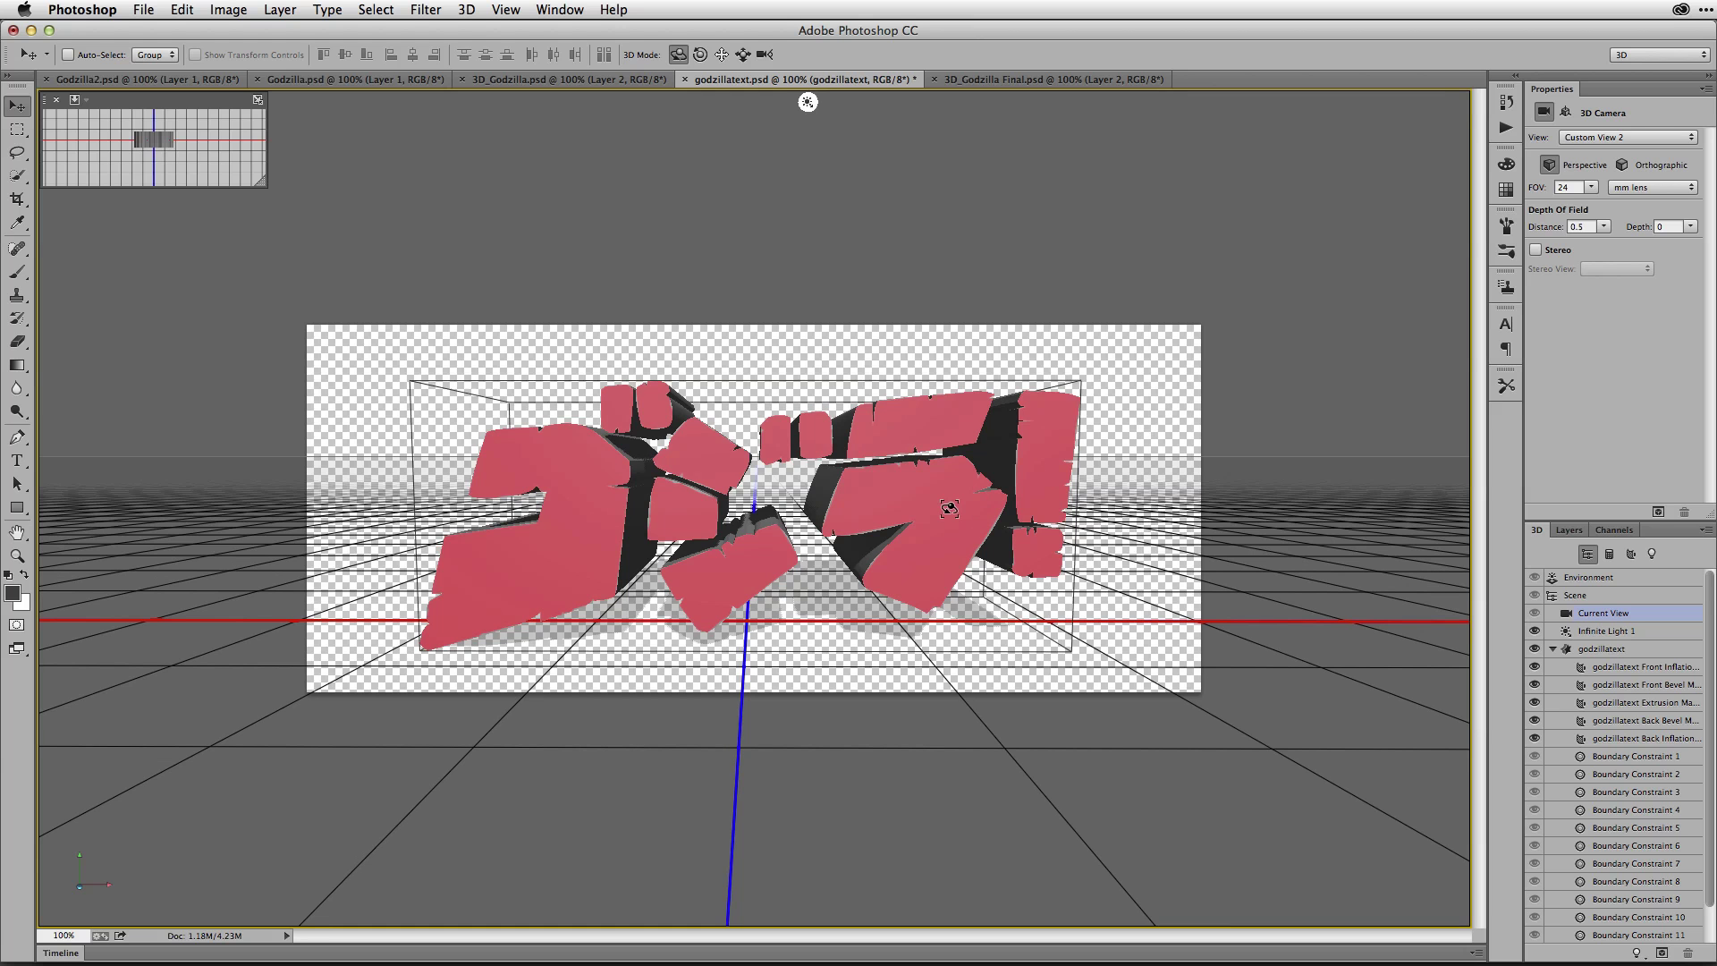
Rotate the lettering mesh to about 13.4° on X, 3.7° on Y and -0.2° on Z
left_click(950, 508)
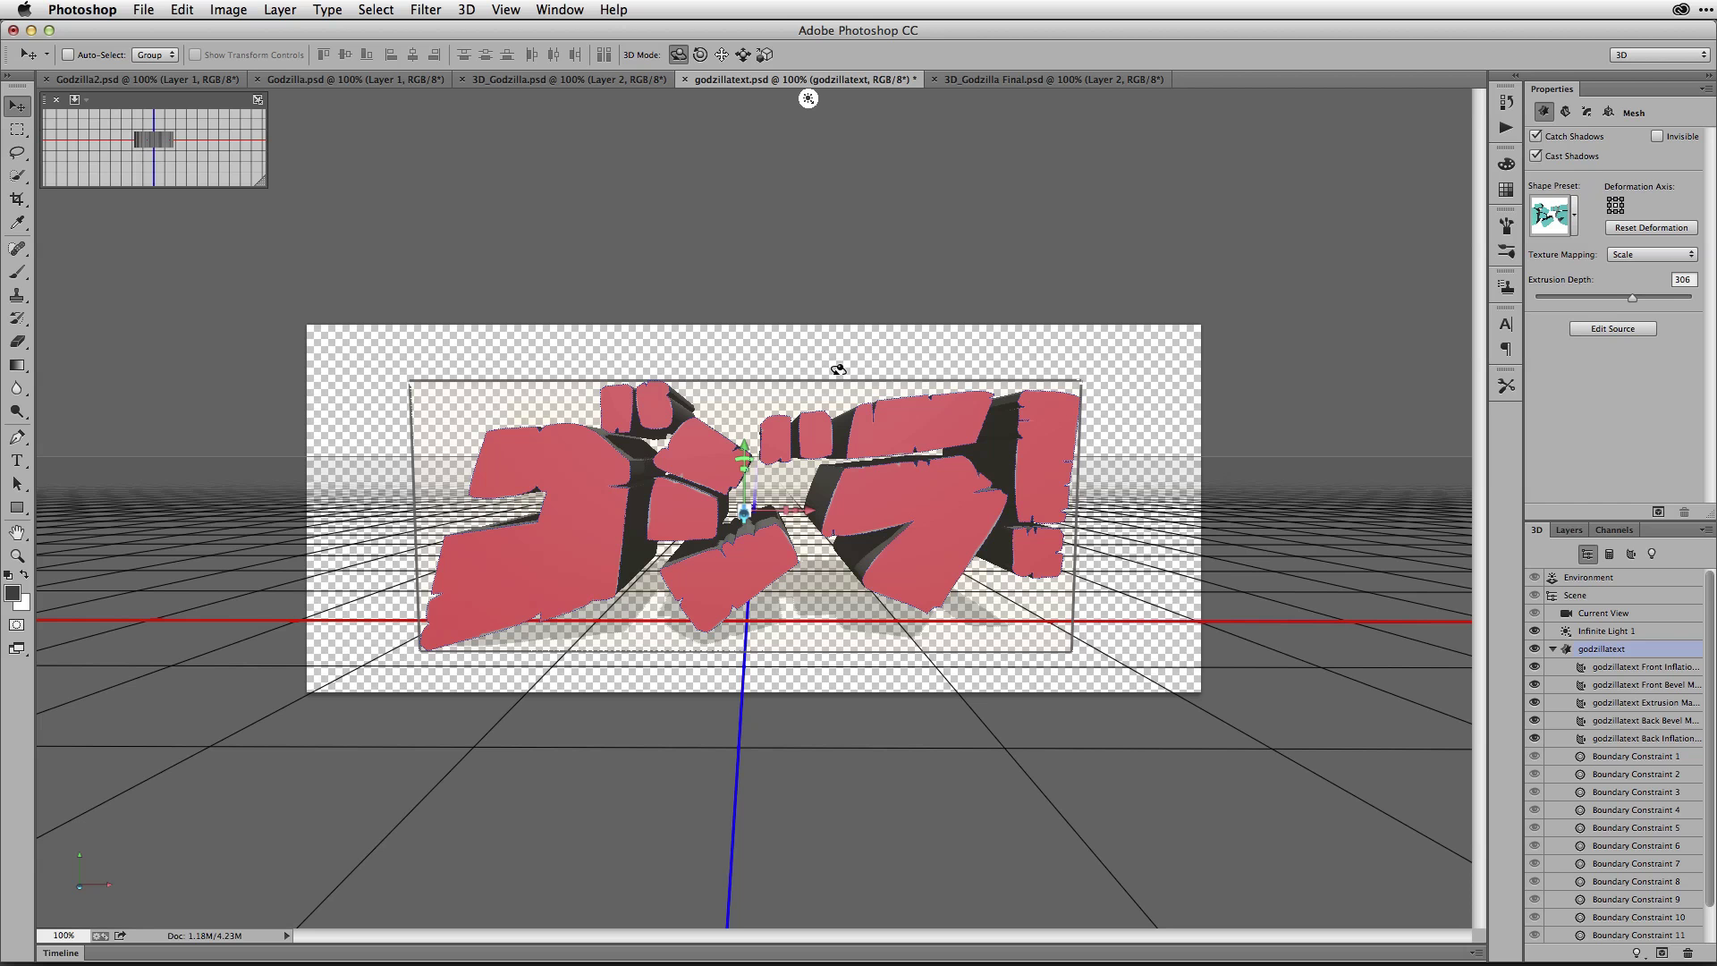
mouse_move(839, 369)
left_mouse_down()
mouse_move(854, 346)
mouse_move(842, 382)
mouse_move(834, 352)
mouse_move(834, 382)
left_mouse_up()
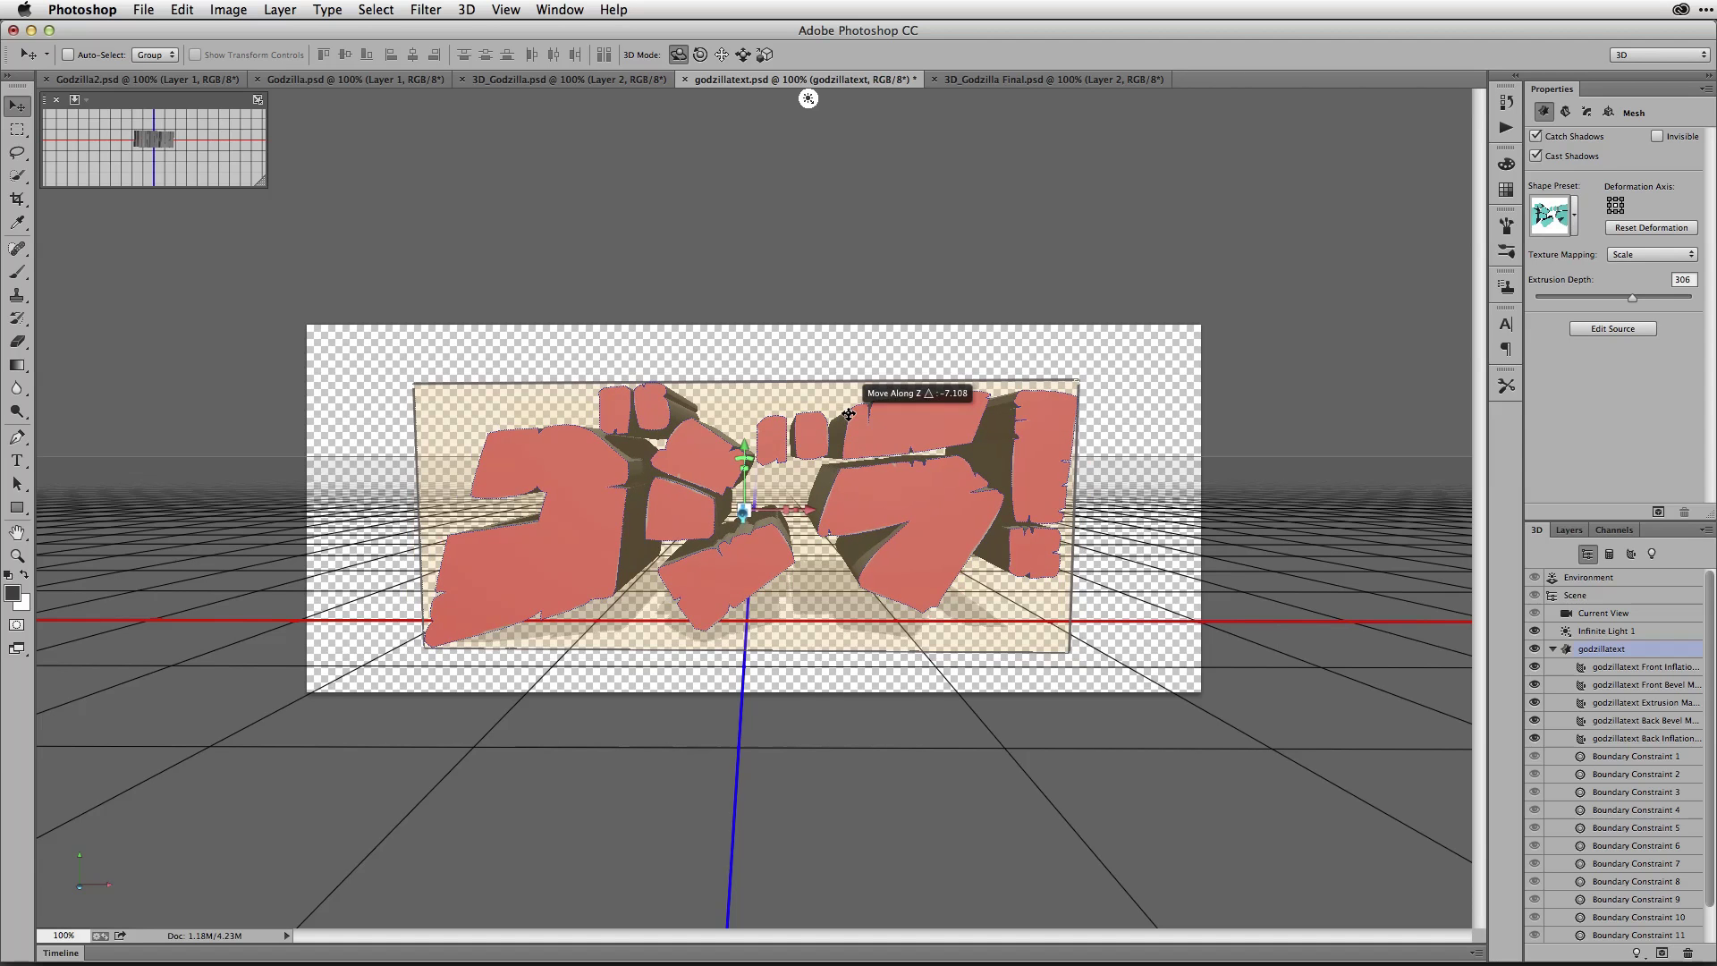
left_click_drag(844, 372, 870, 344)
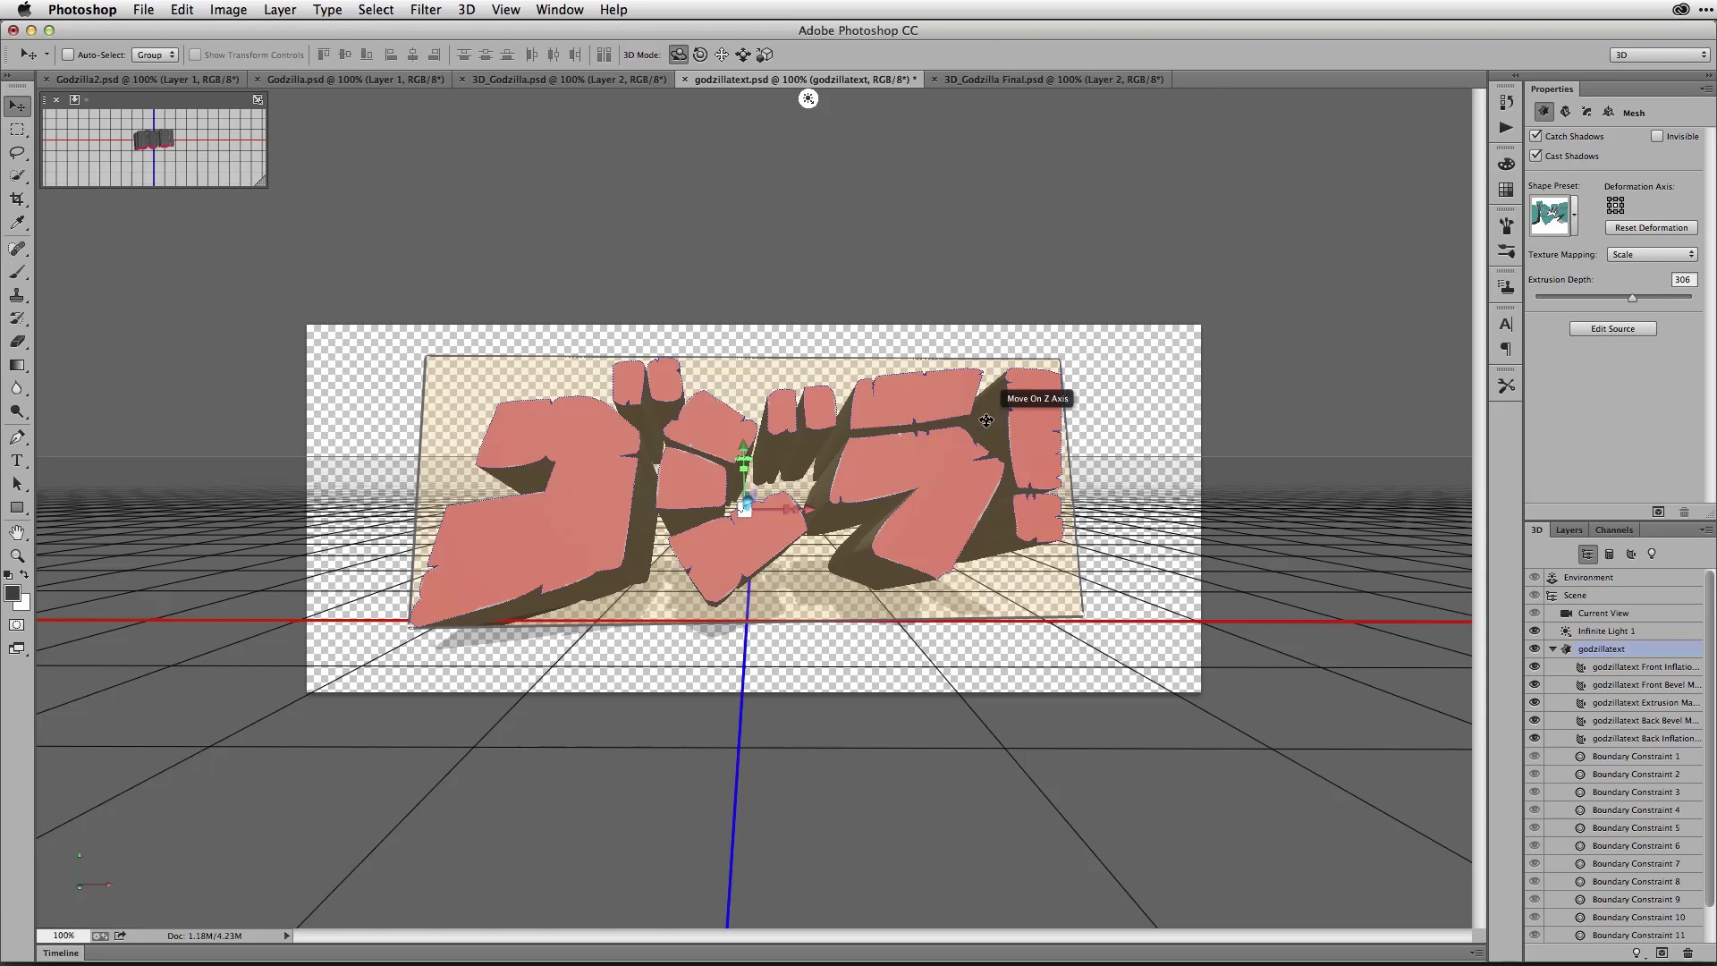
Enlarge the shape preset picker and apply the Bevel preset to the lettering mesh
left_click(1575, 218)
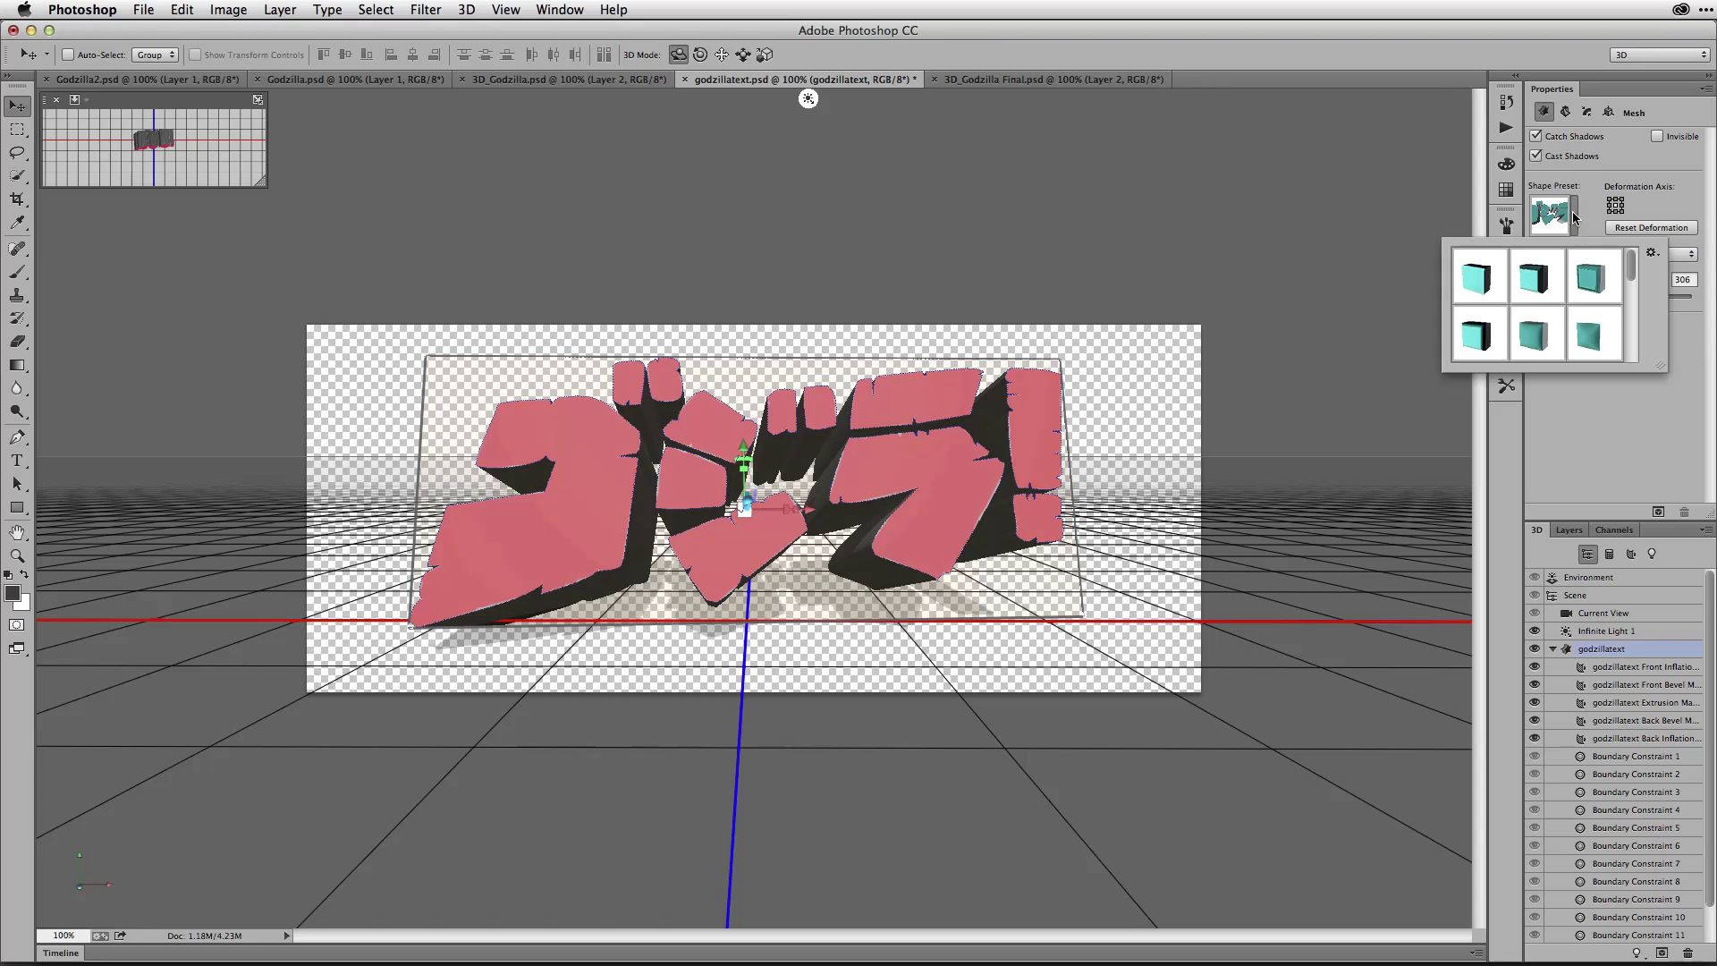
left_click_drag(1661, 365, 1664, 666)
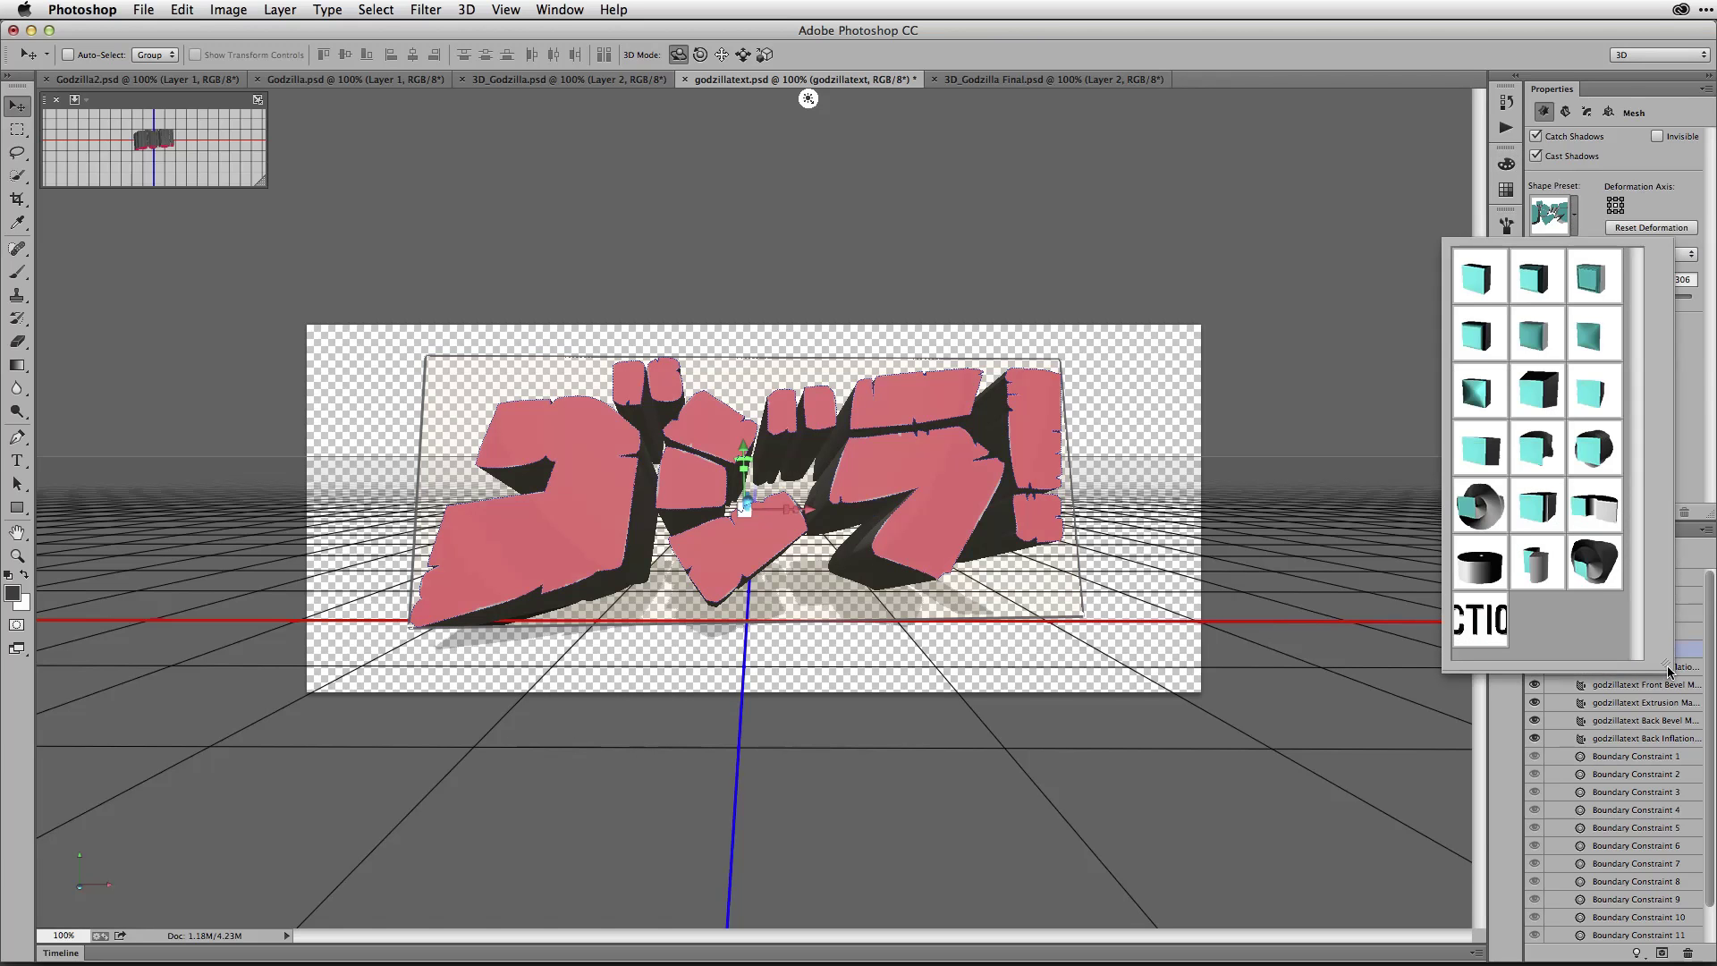
left_click(1535, 279)
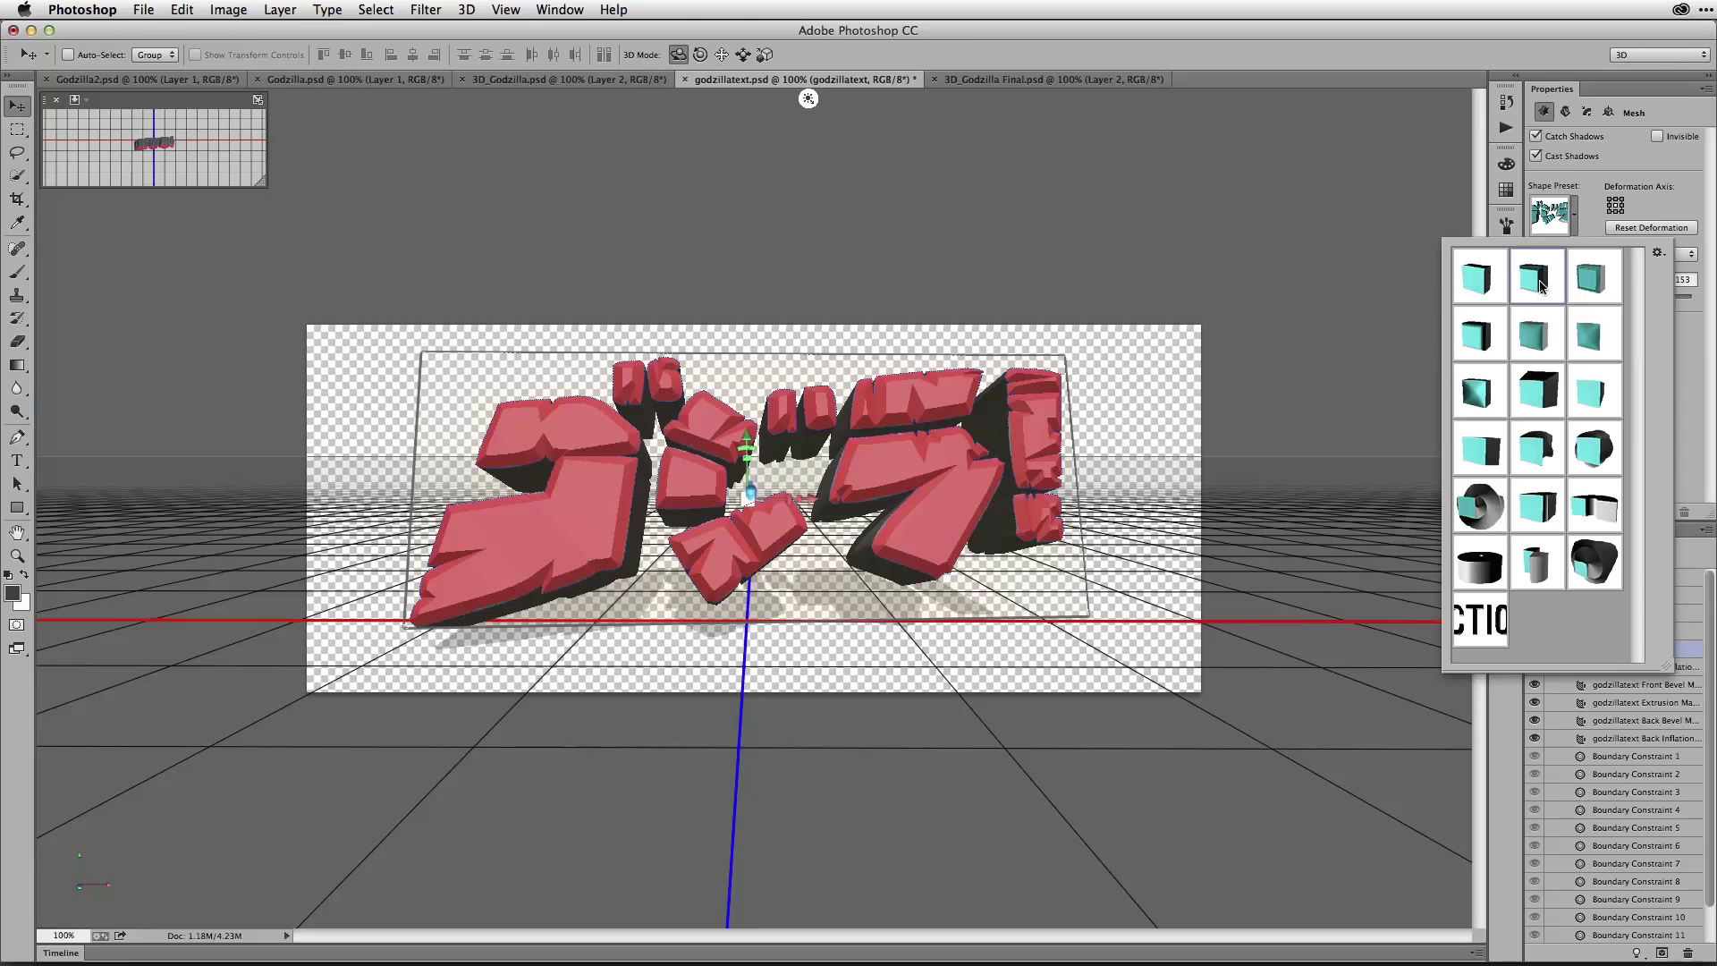
Try several alternative shape presets on the lettering mesh, including plain, stepped-edge and inflated variants
left_click(1472, 297)
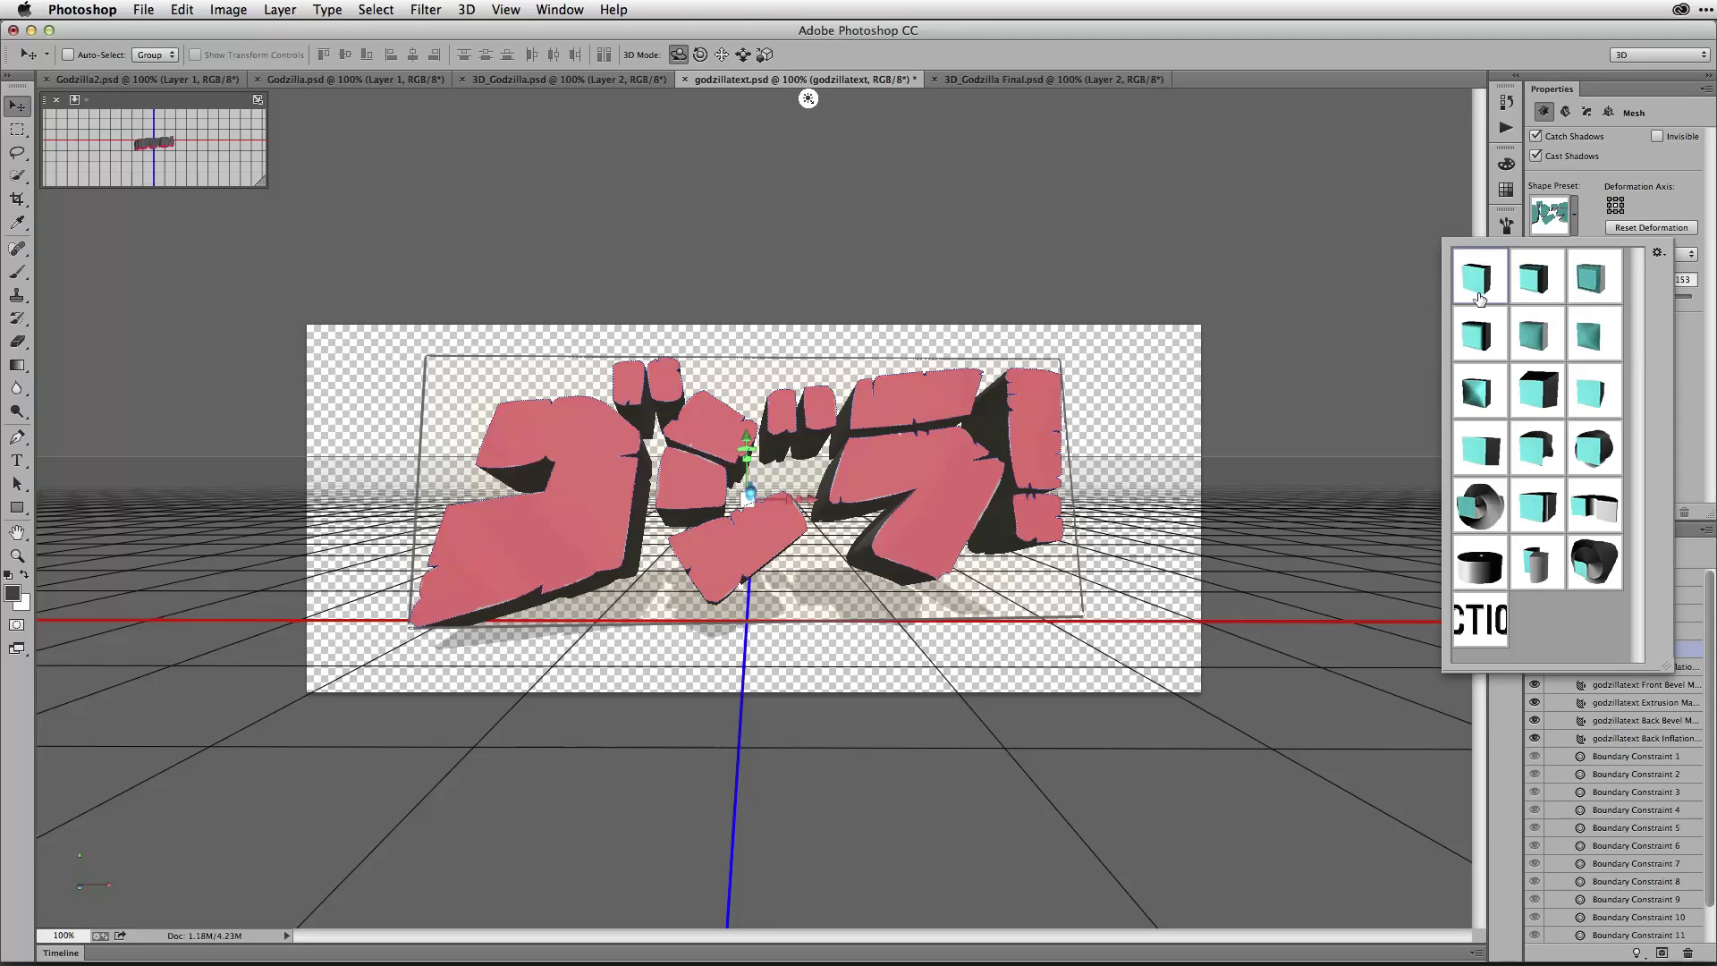
left_click(1482, 333)
left_click(1537, 338)
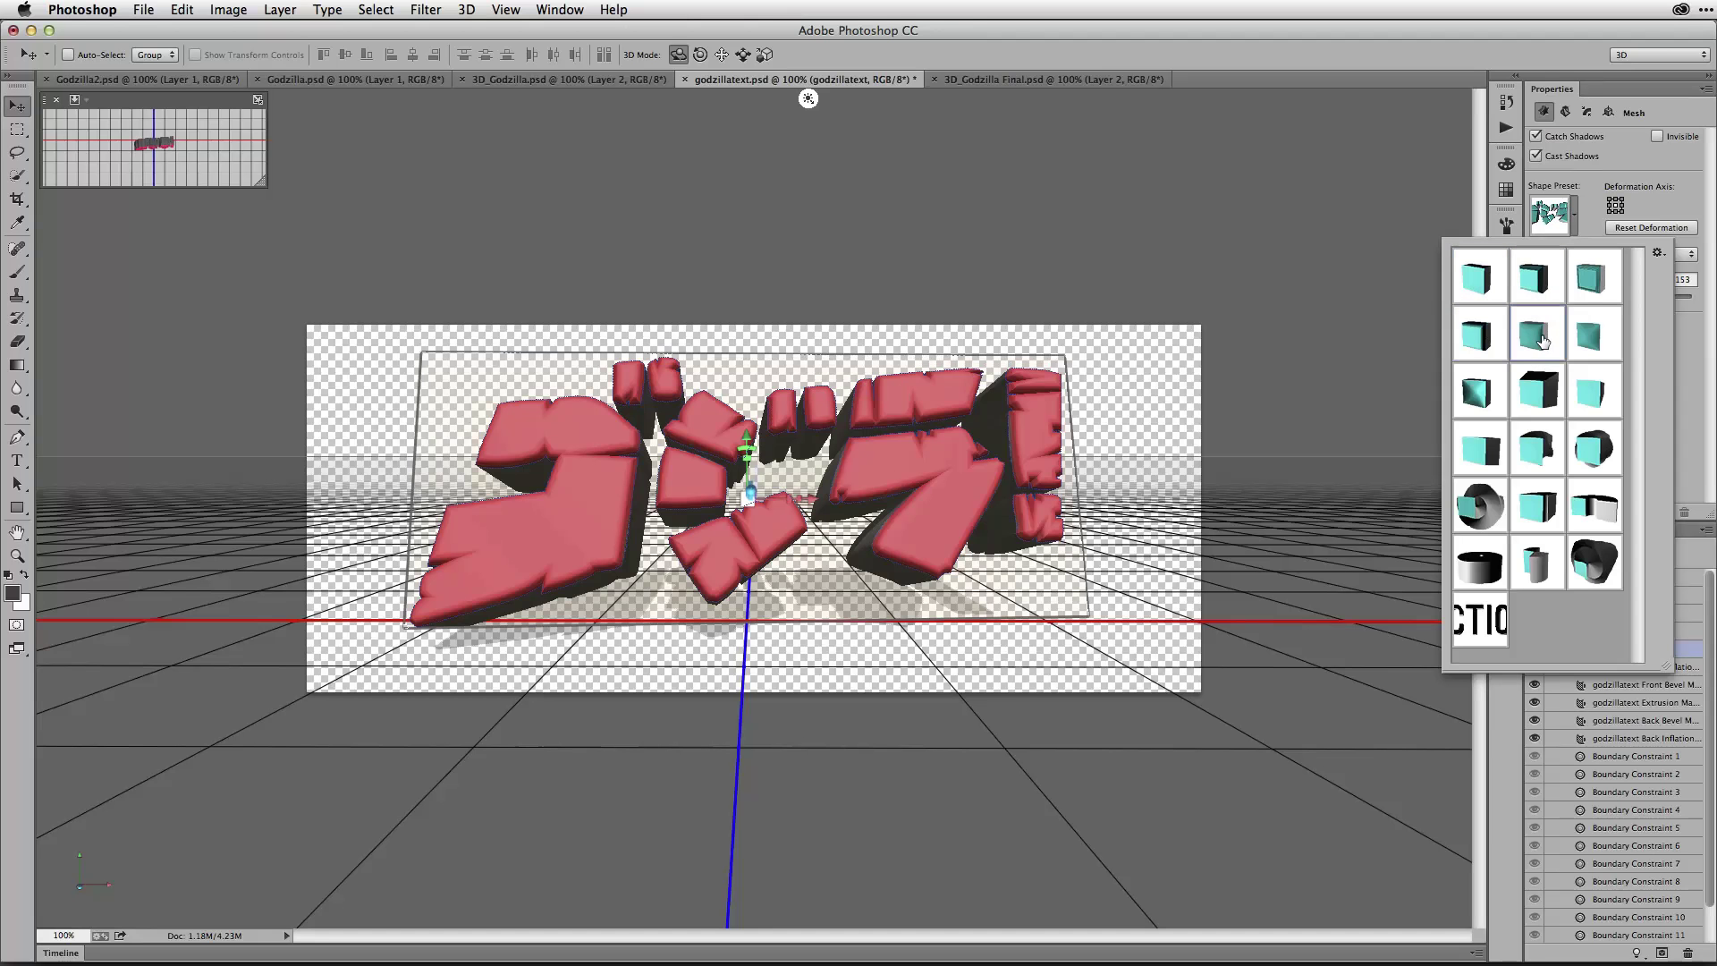
left_click(1583, 341)
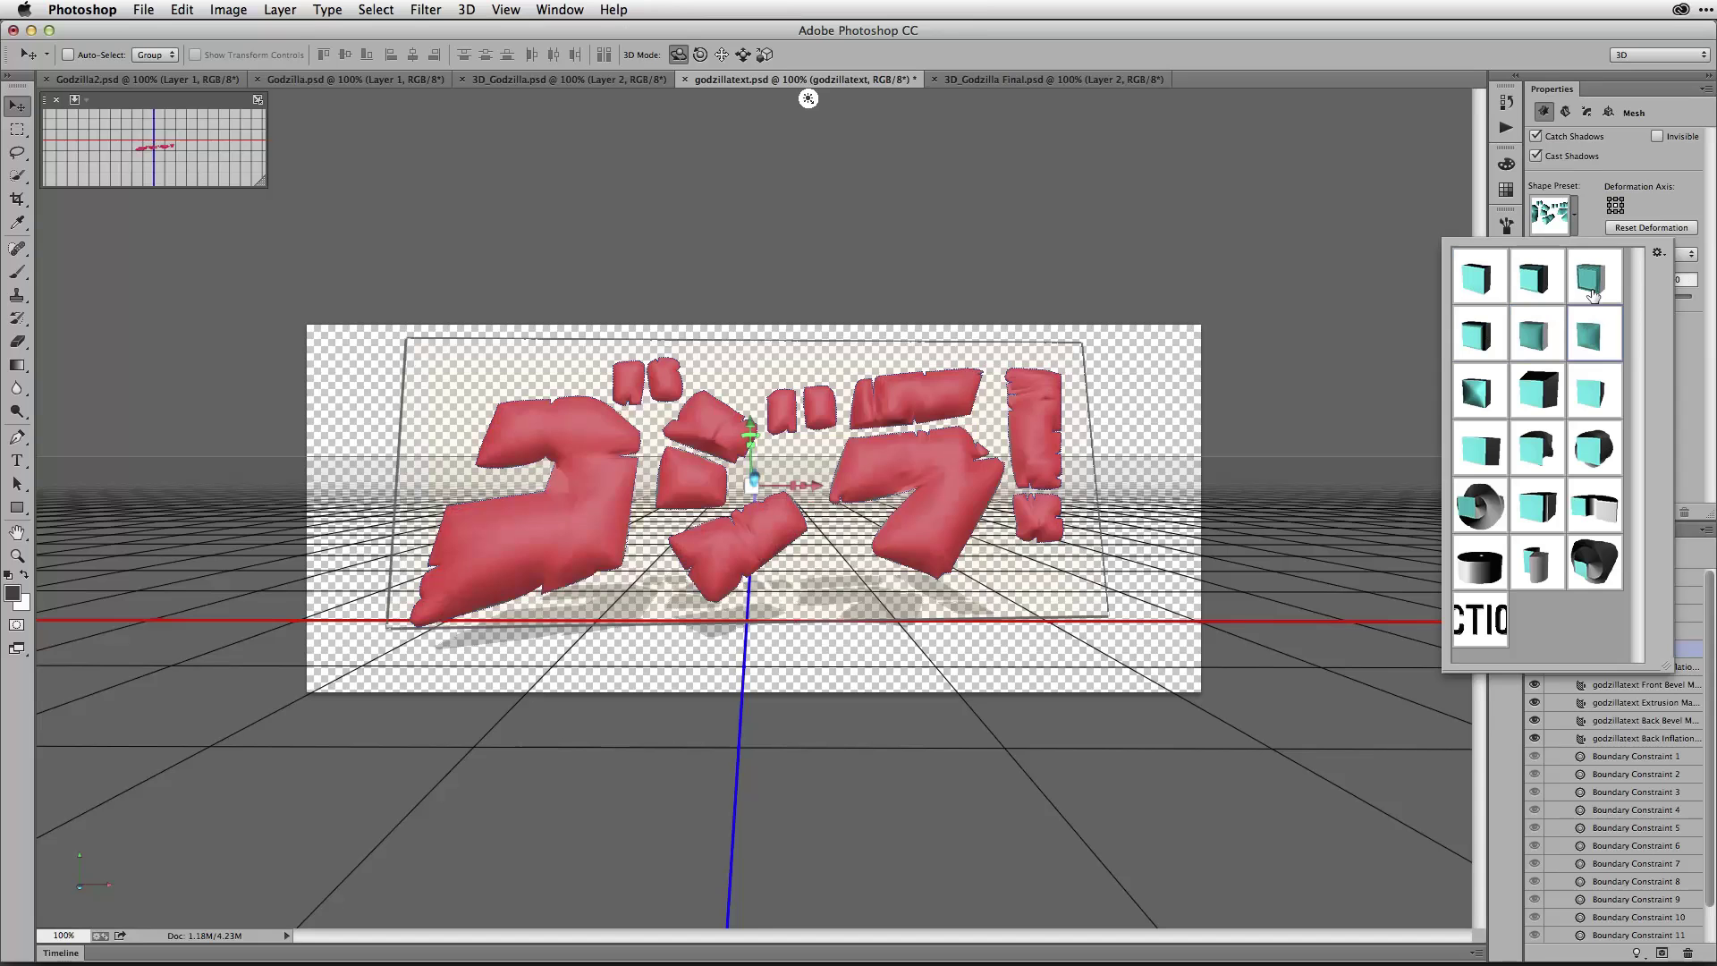
left_click(1592, 289)
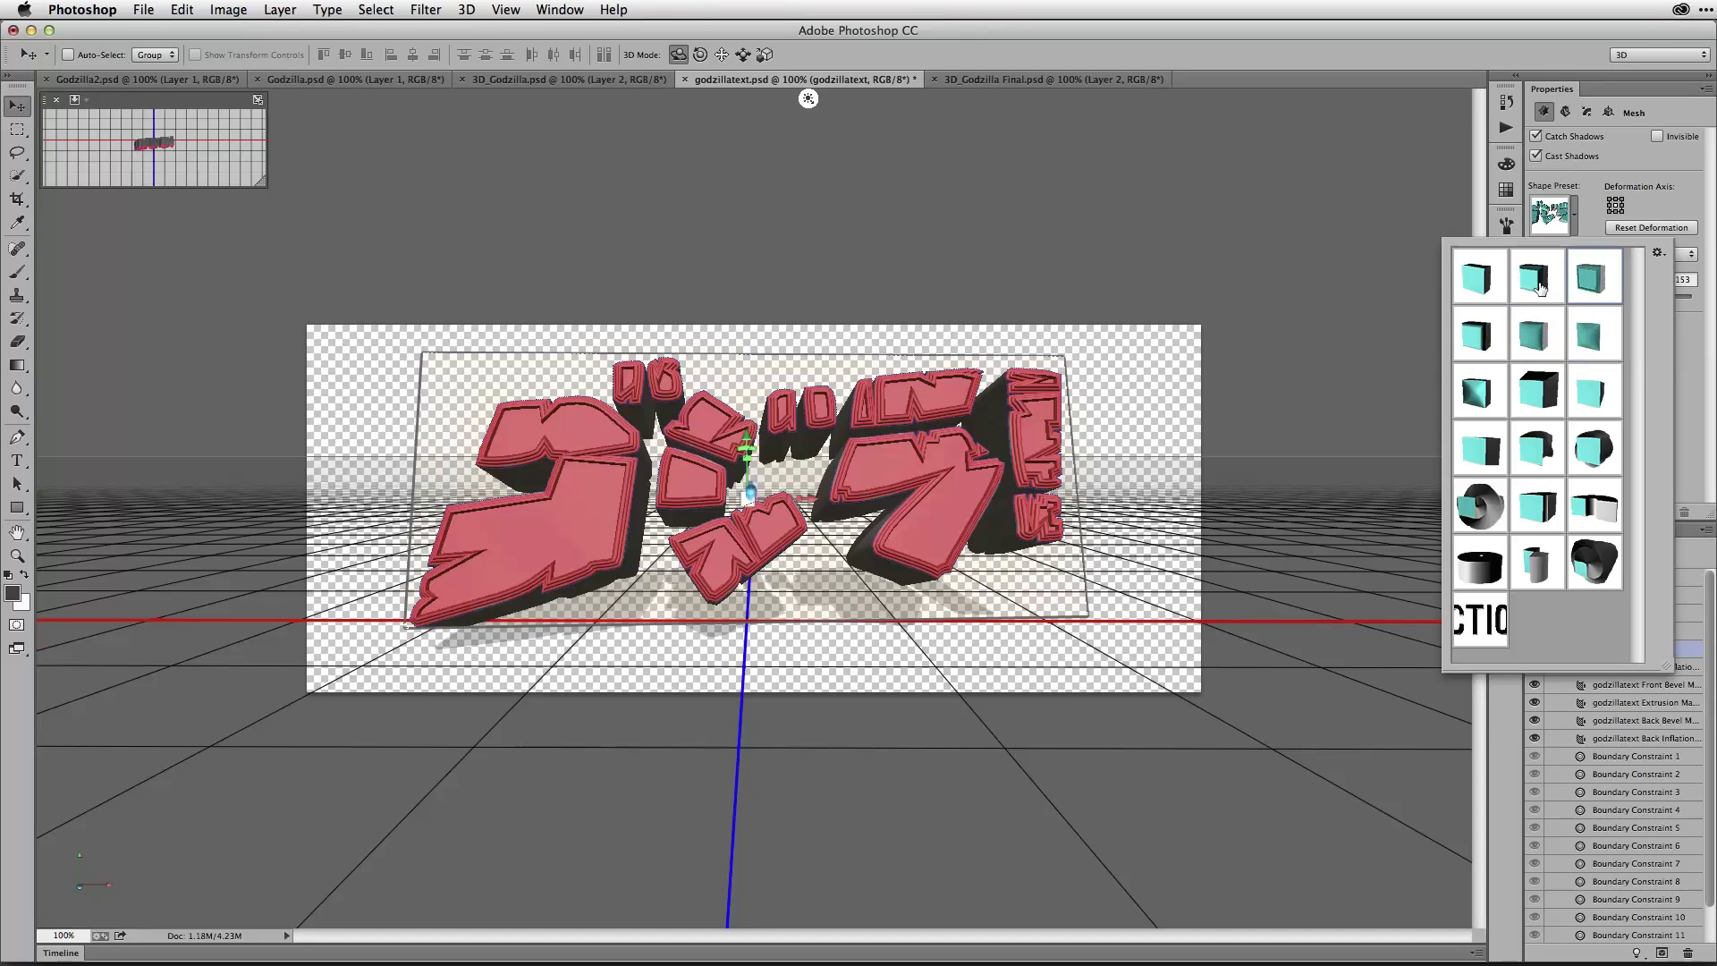
left_click(1539, 286)
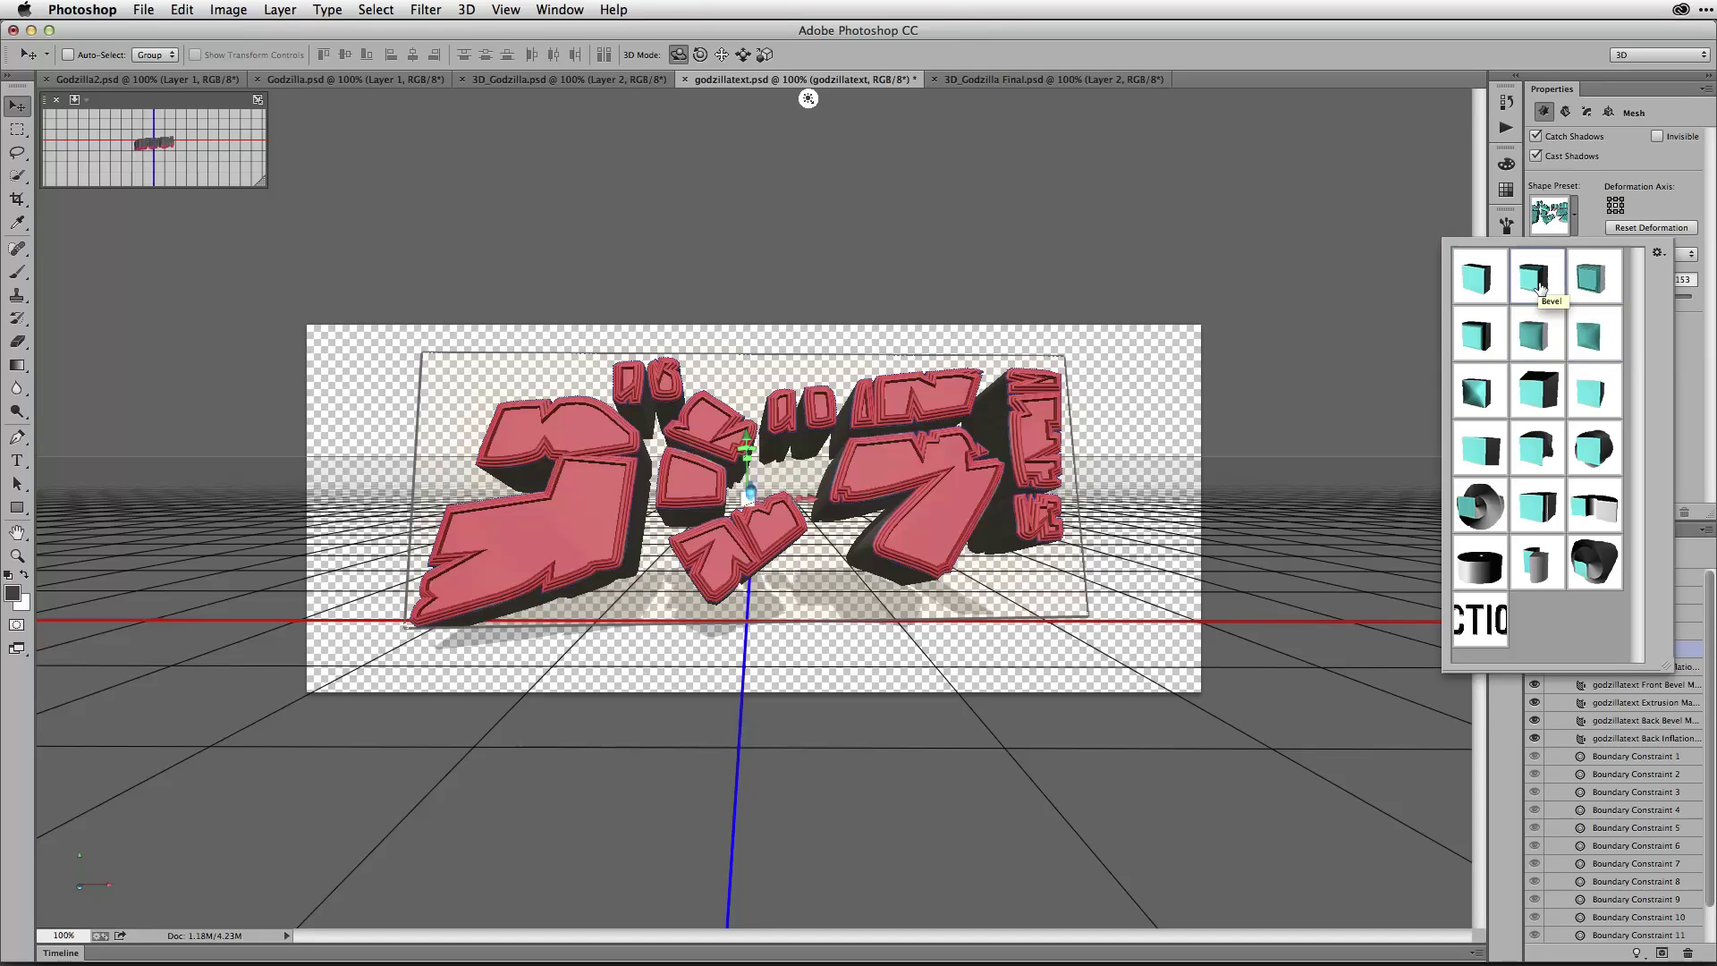
left_click(1540, 333)
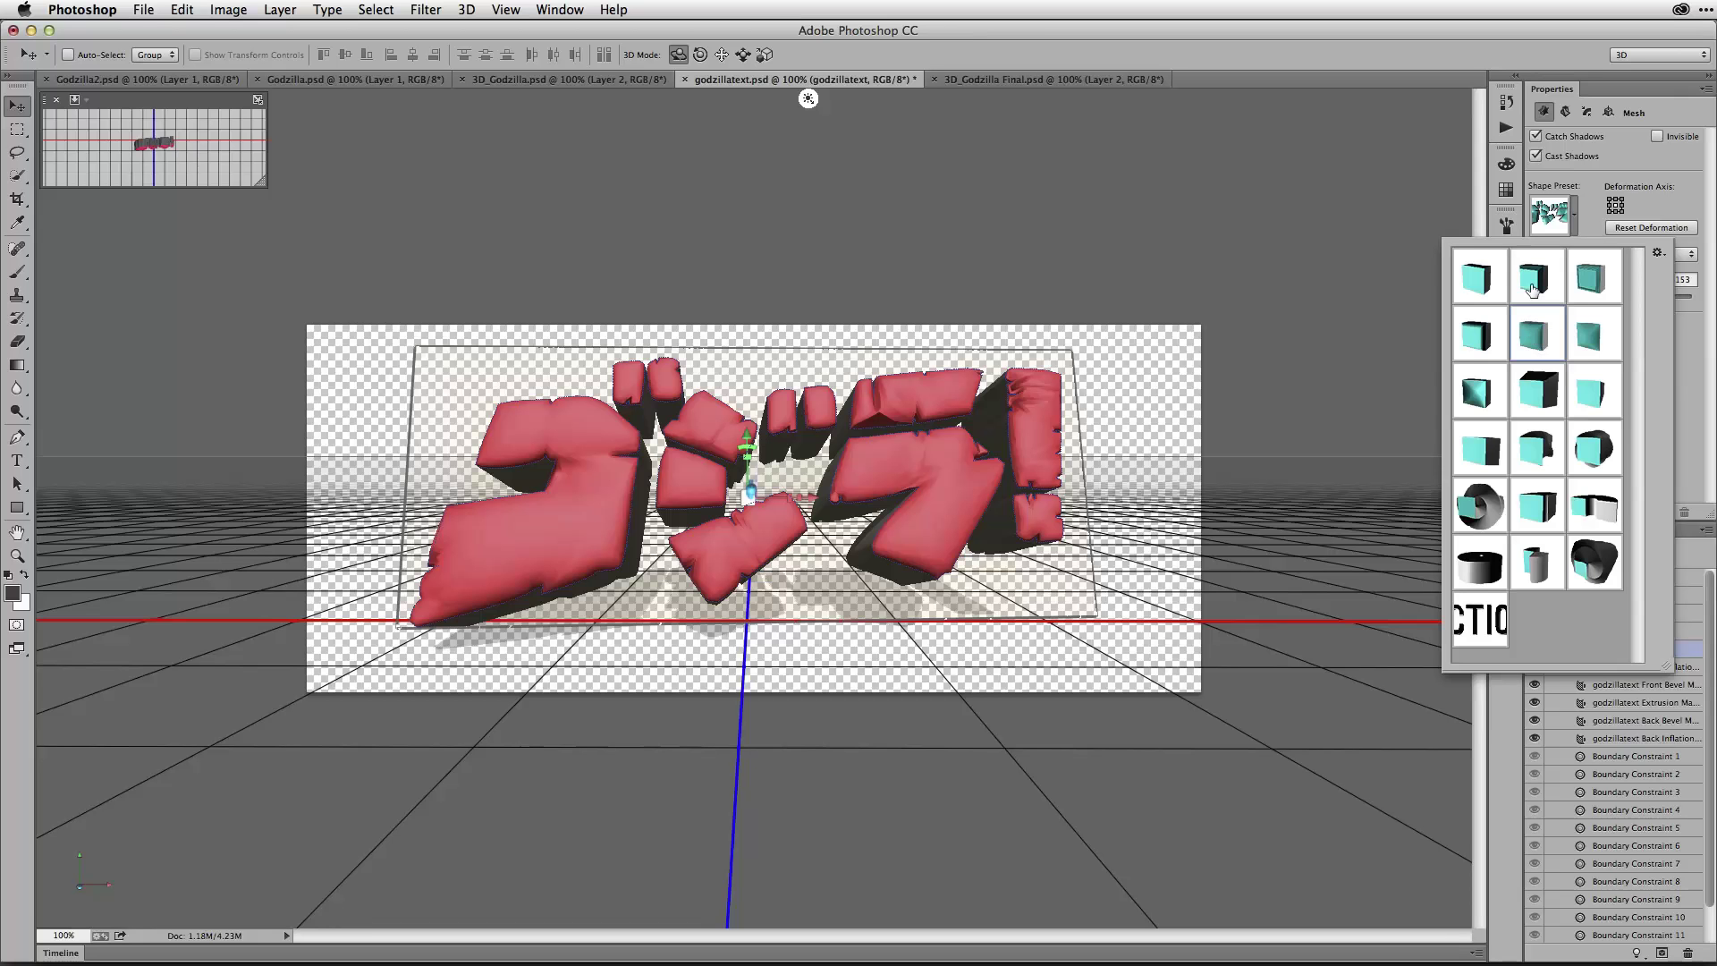
Reapply the Bevel shape preset to the lettering mesh and close the preset picker
left_click(1533, 288)
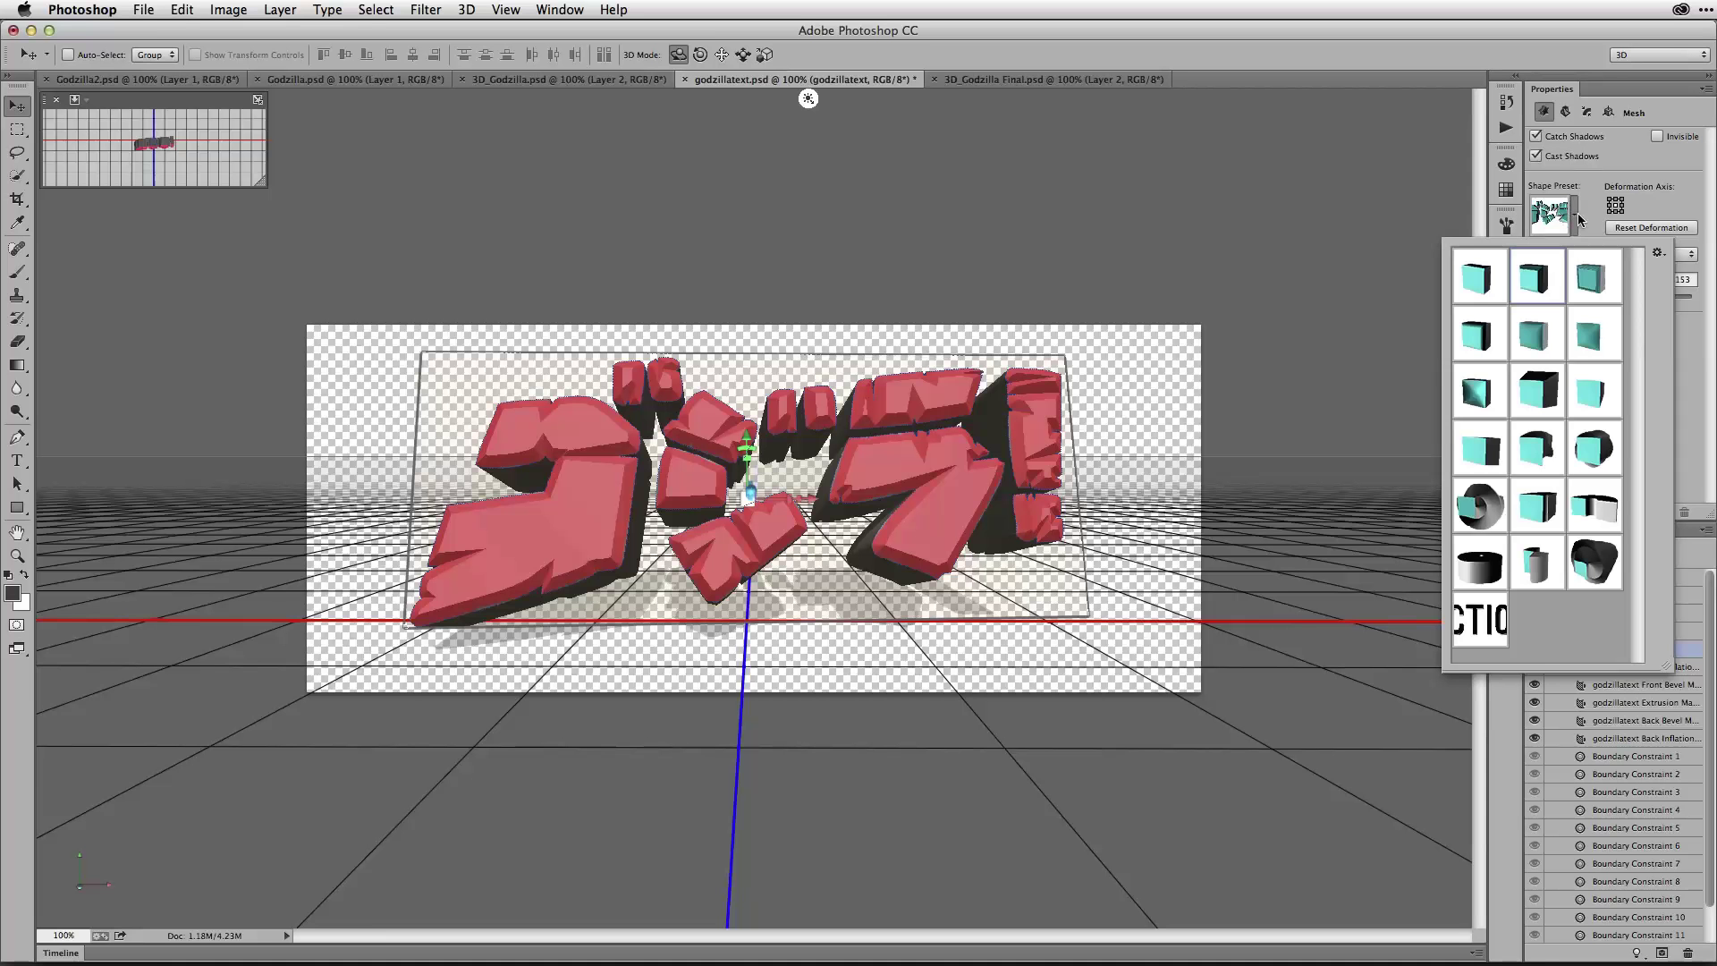
left_click(1592, 182)
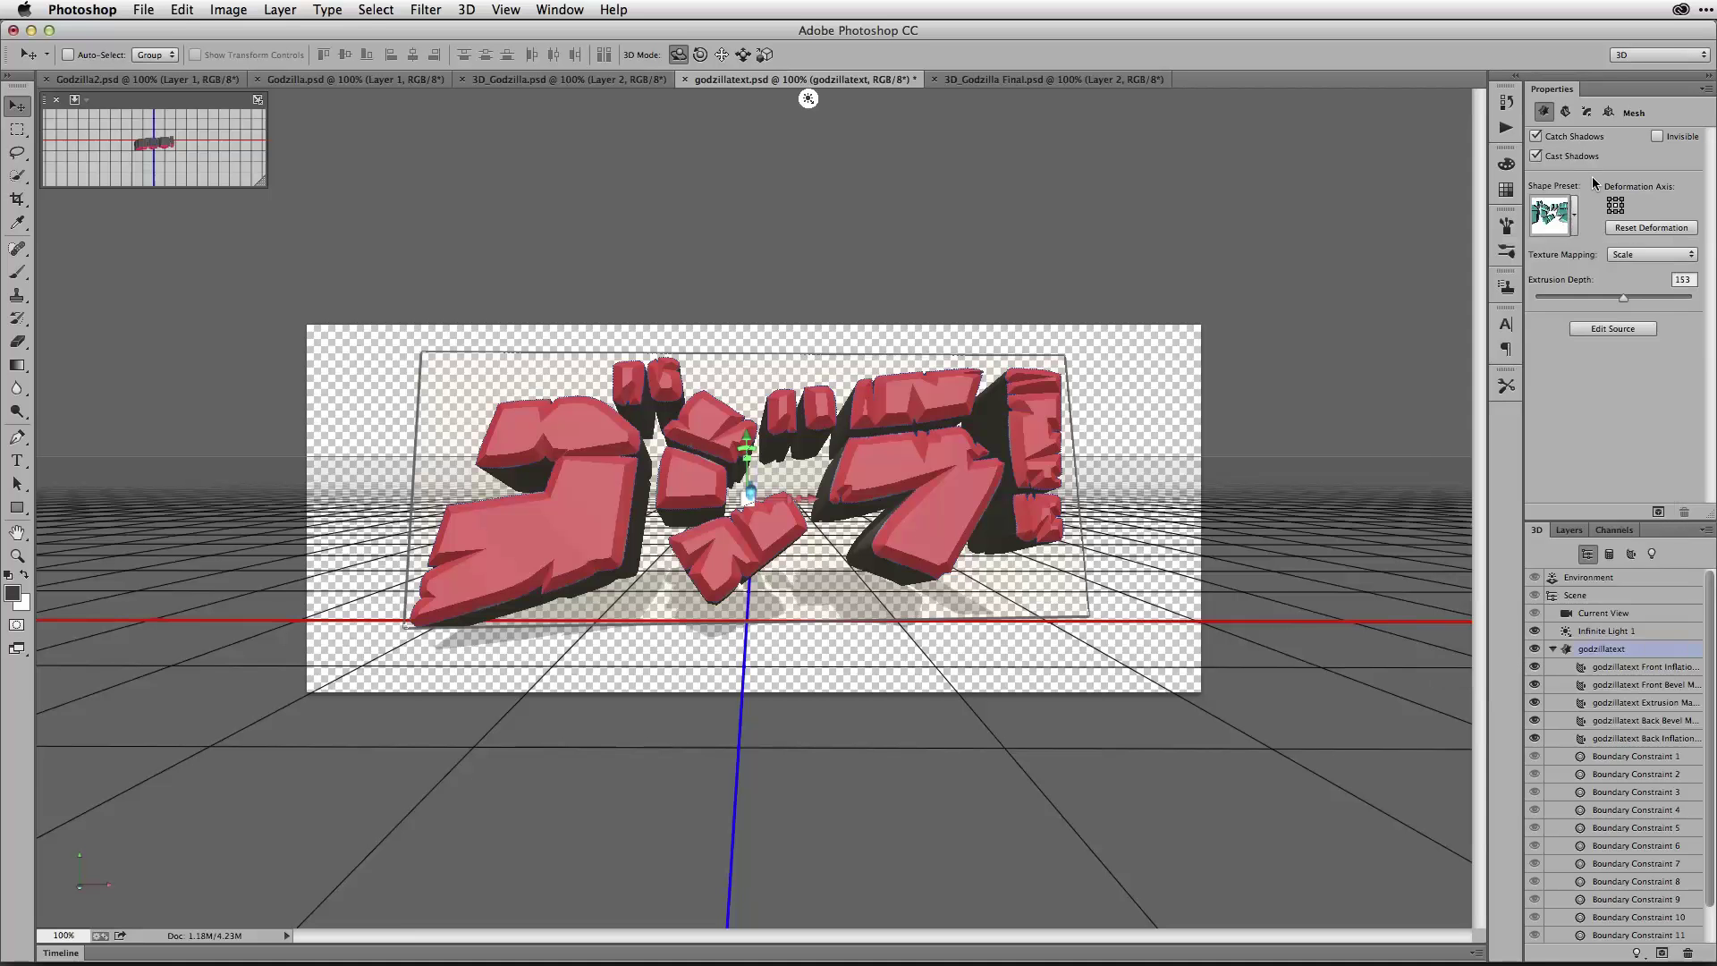
Set the lettering mesh's X rotation angle to 90° so it lies flat on the ground plane
left_click(1609, 114)
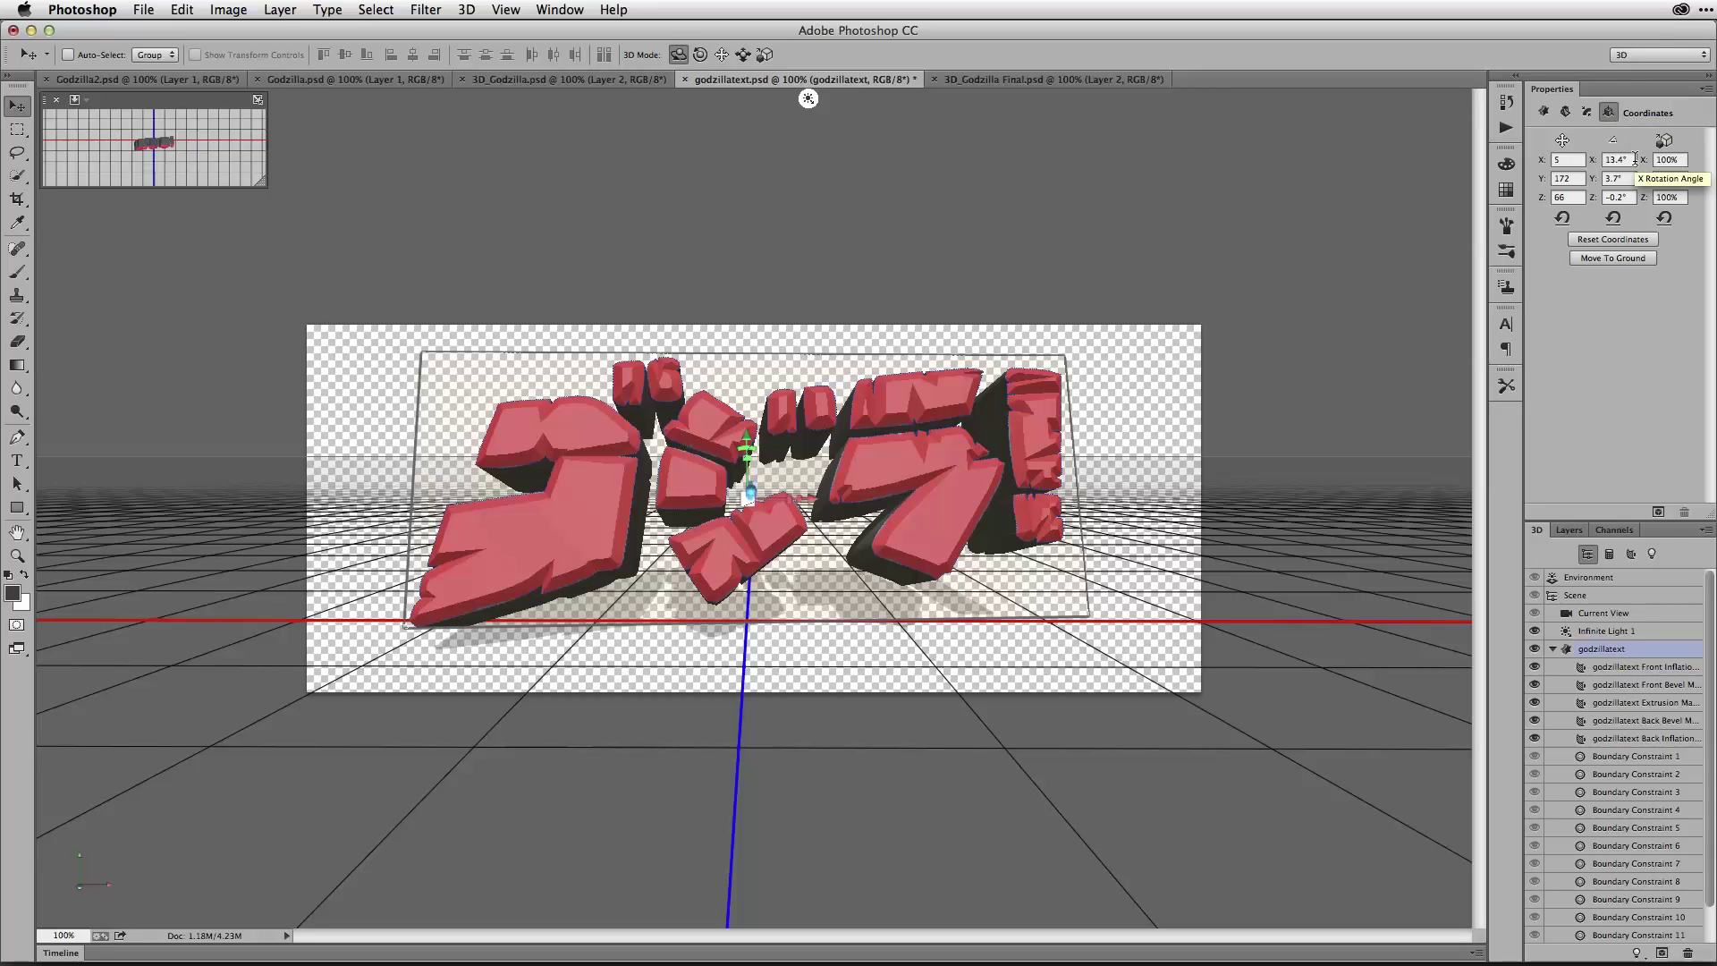
left_click_drag(1635, 159, 1594, 159)
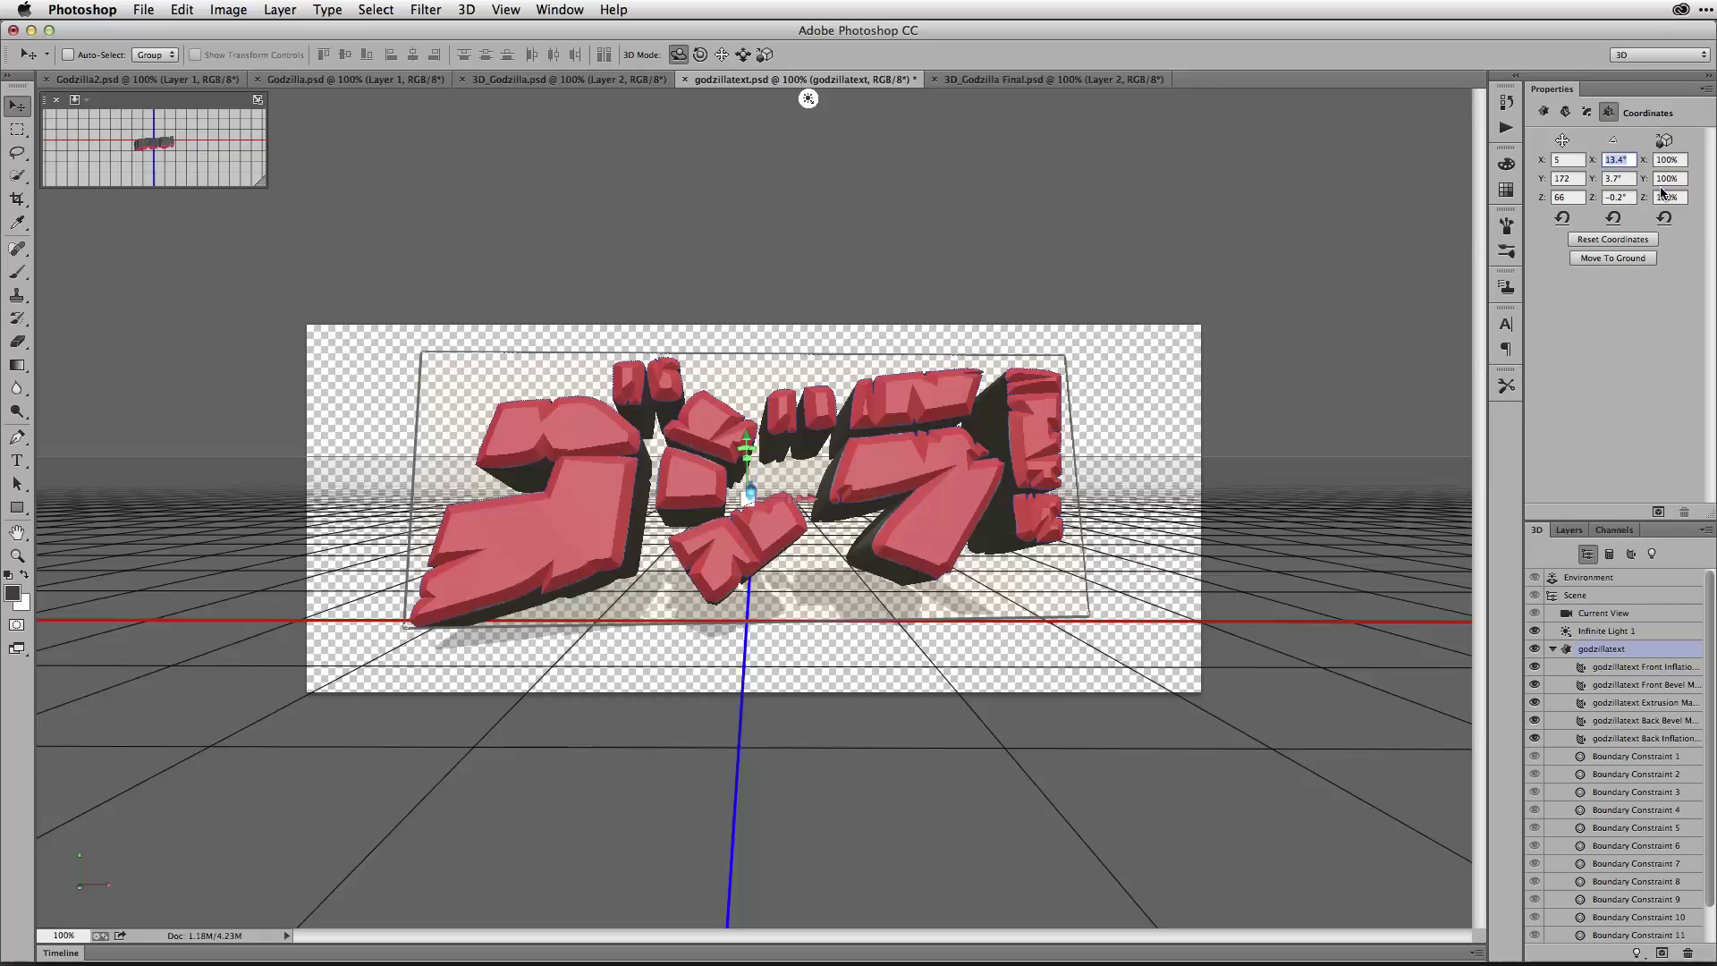
type("90")
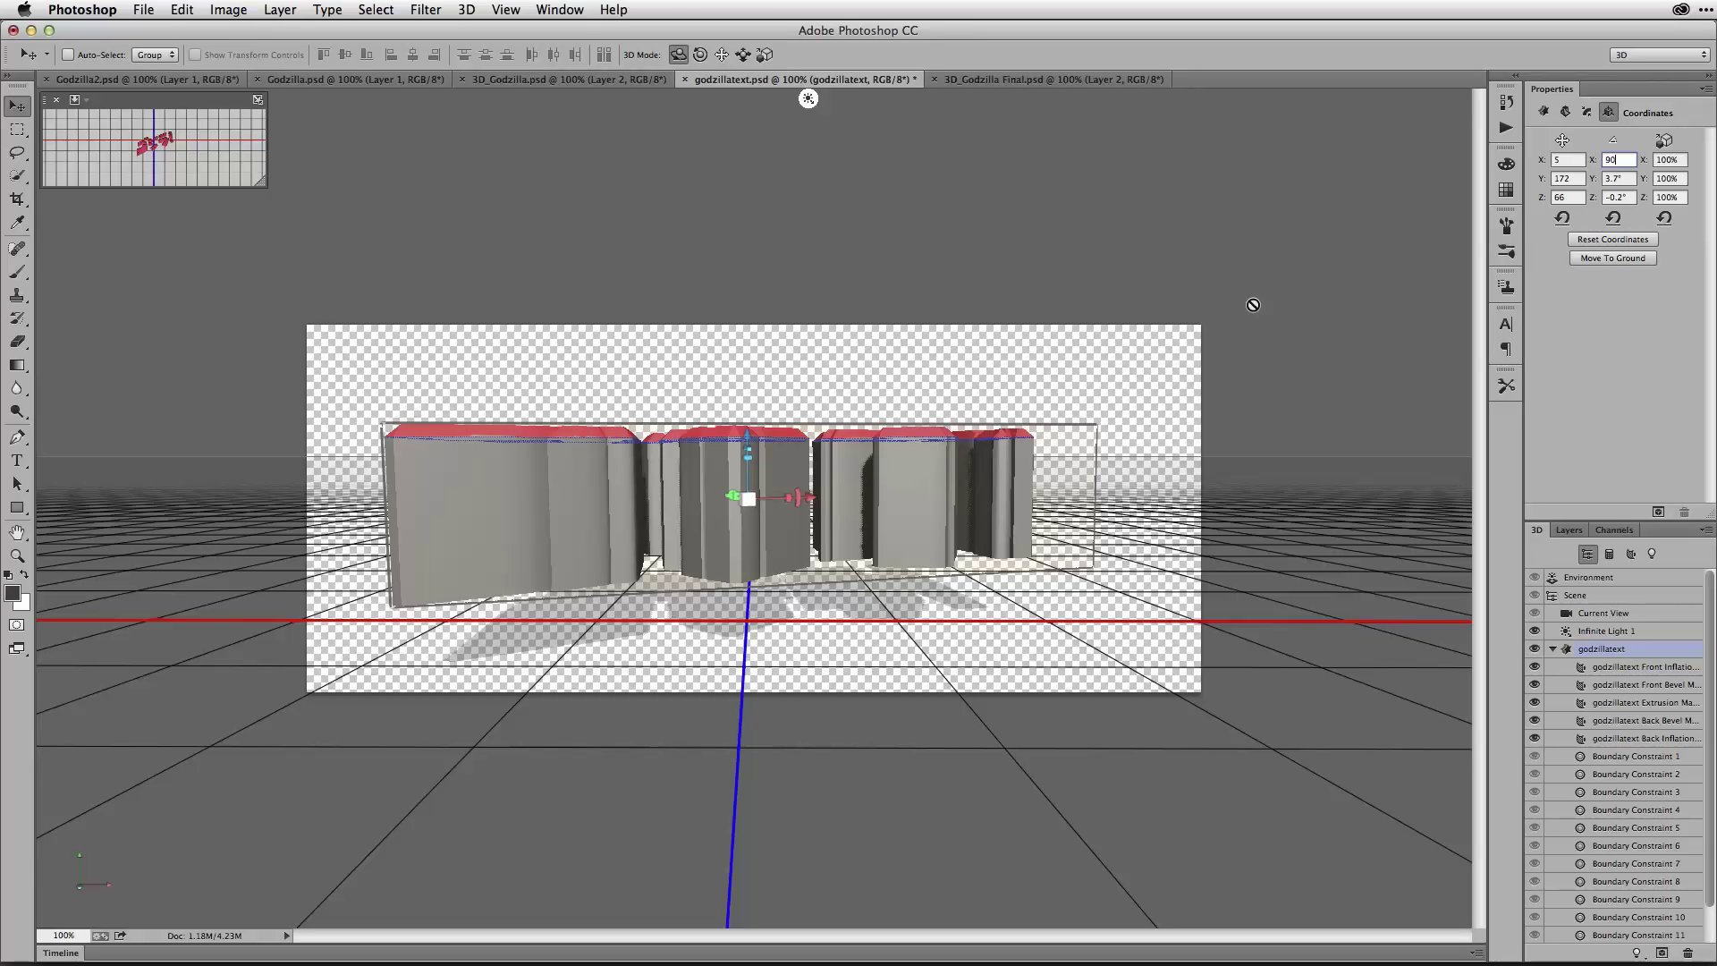
Orbit the 3D camera above the lettering until its beveled front faces point toward the viewer at a slight tilt
left_click(974, 460)
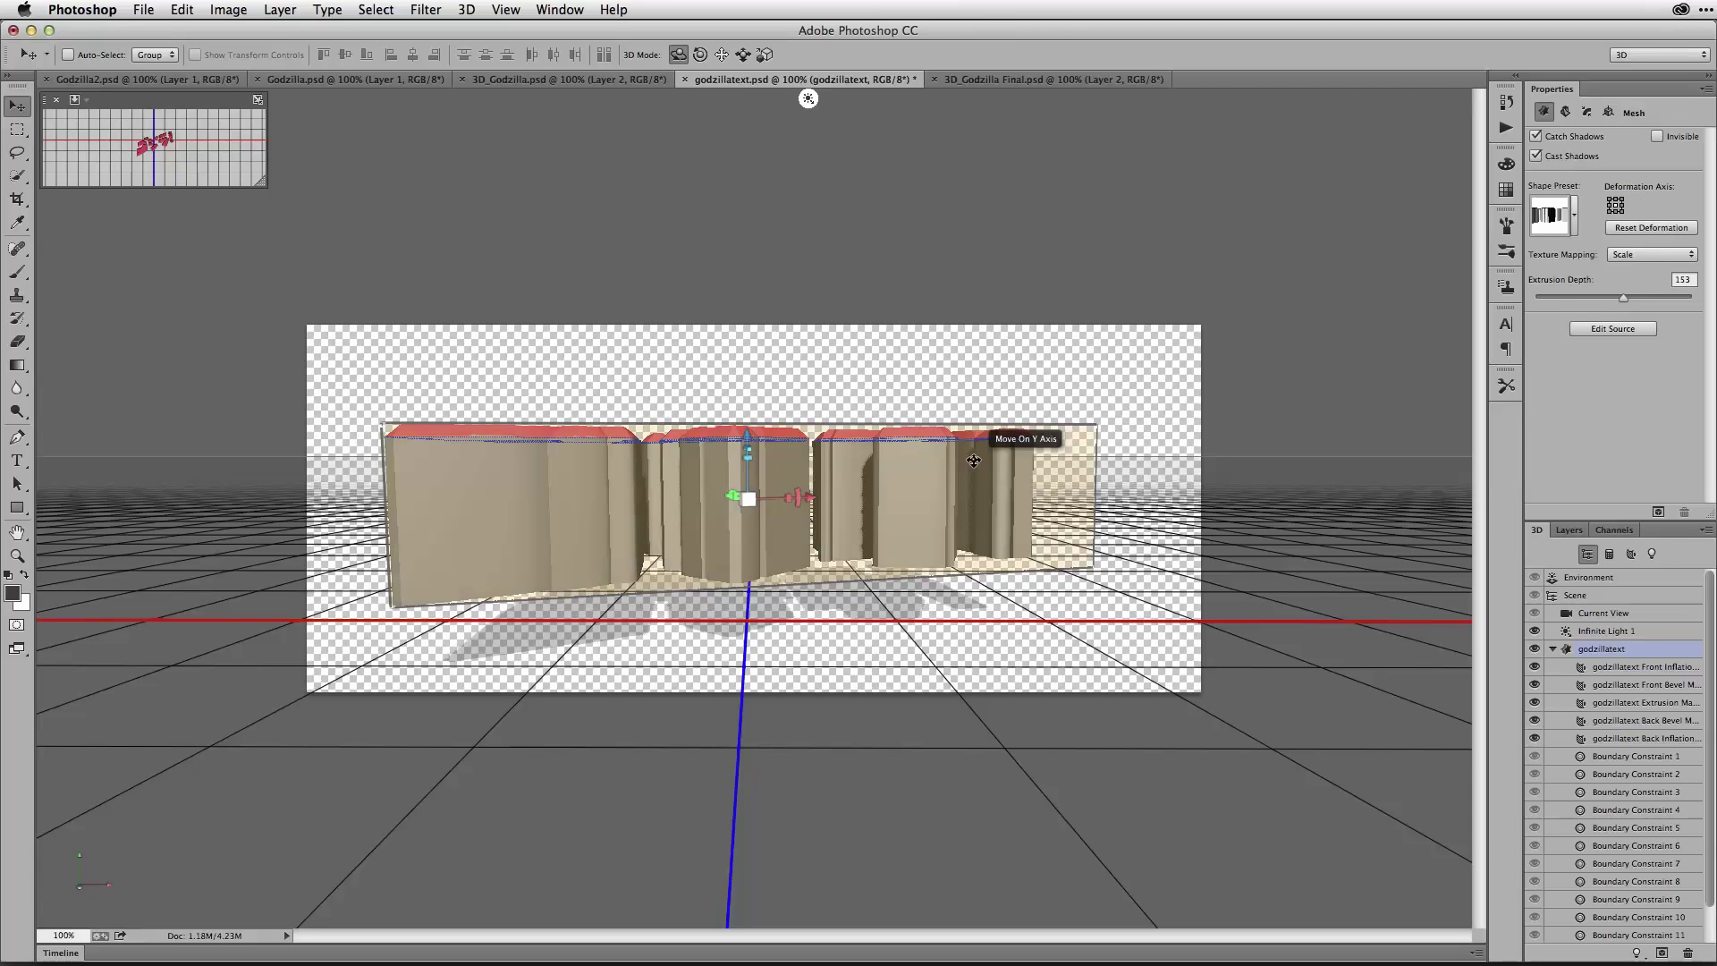
left_click(1068, 305)
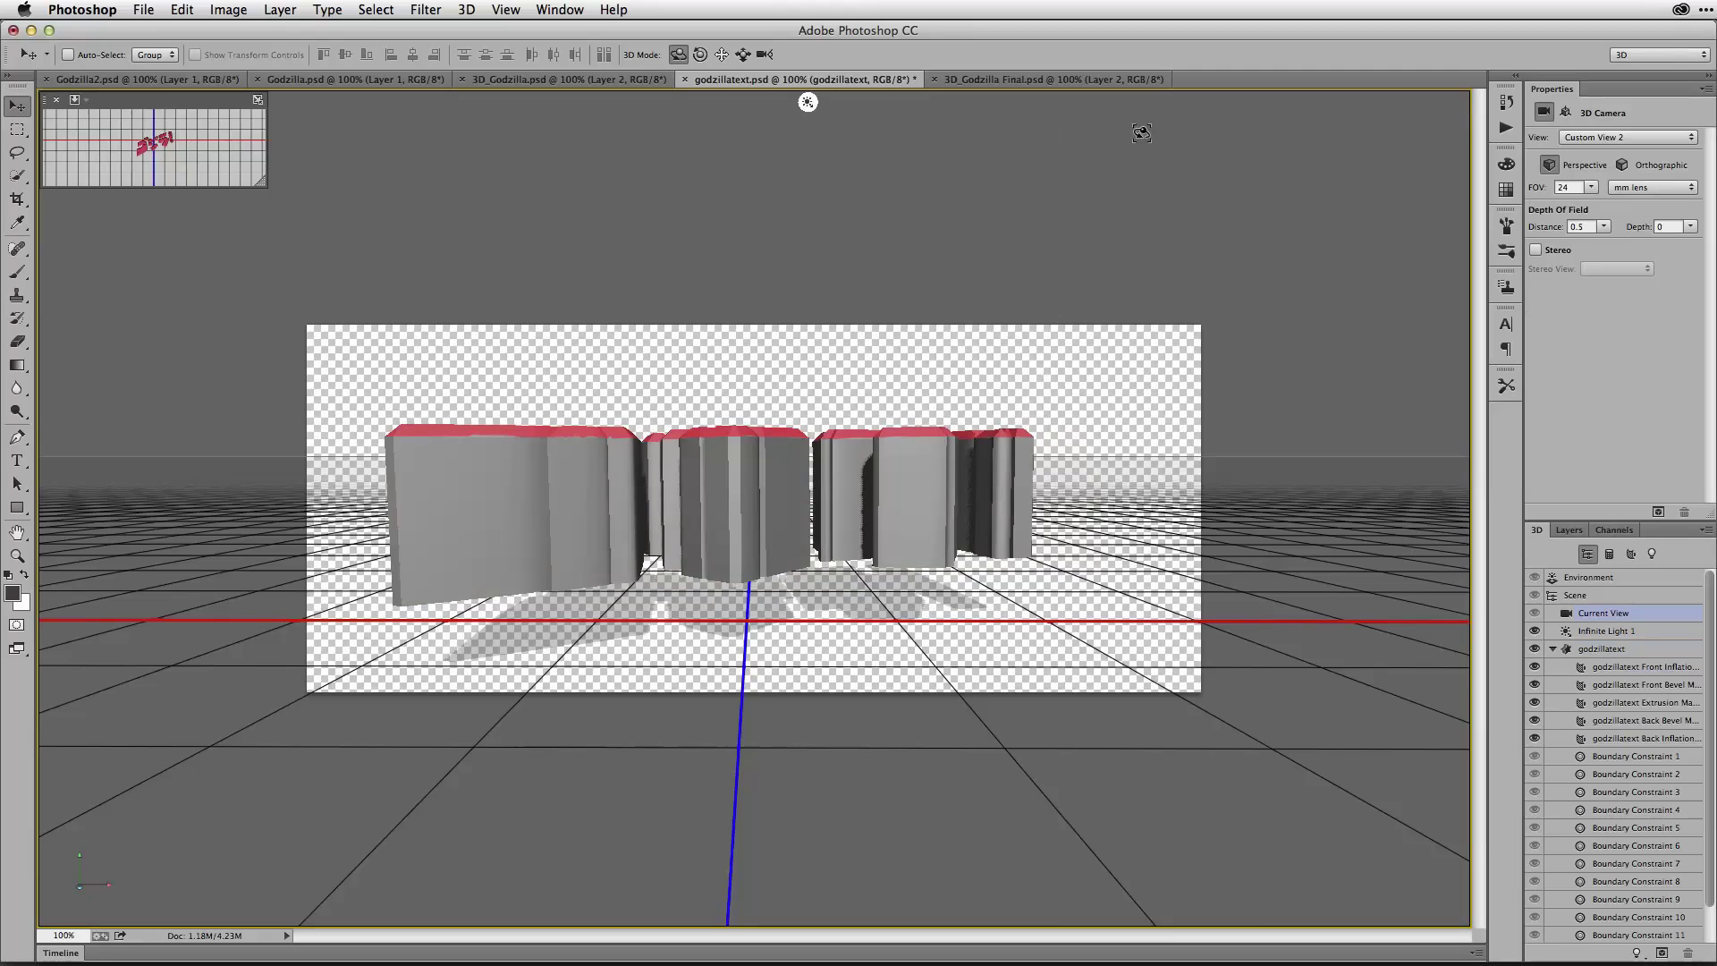
left_click_drag(925, 222, 902, 319)
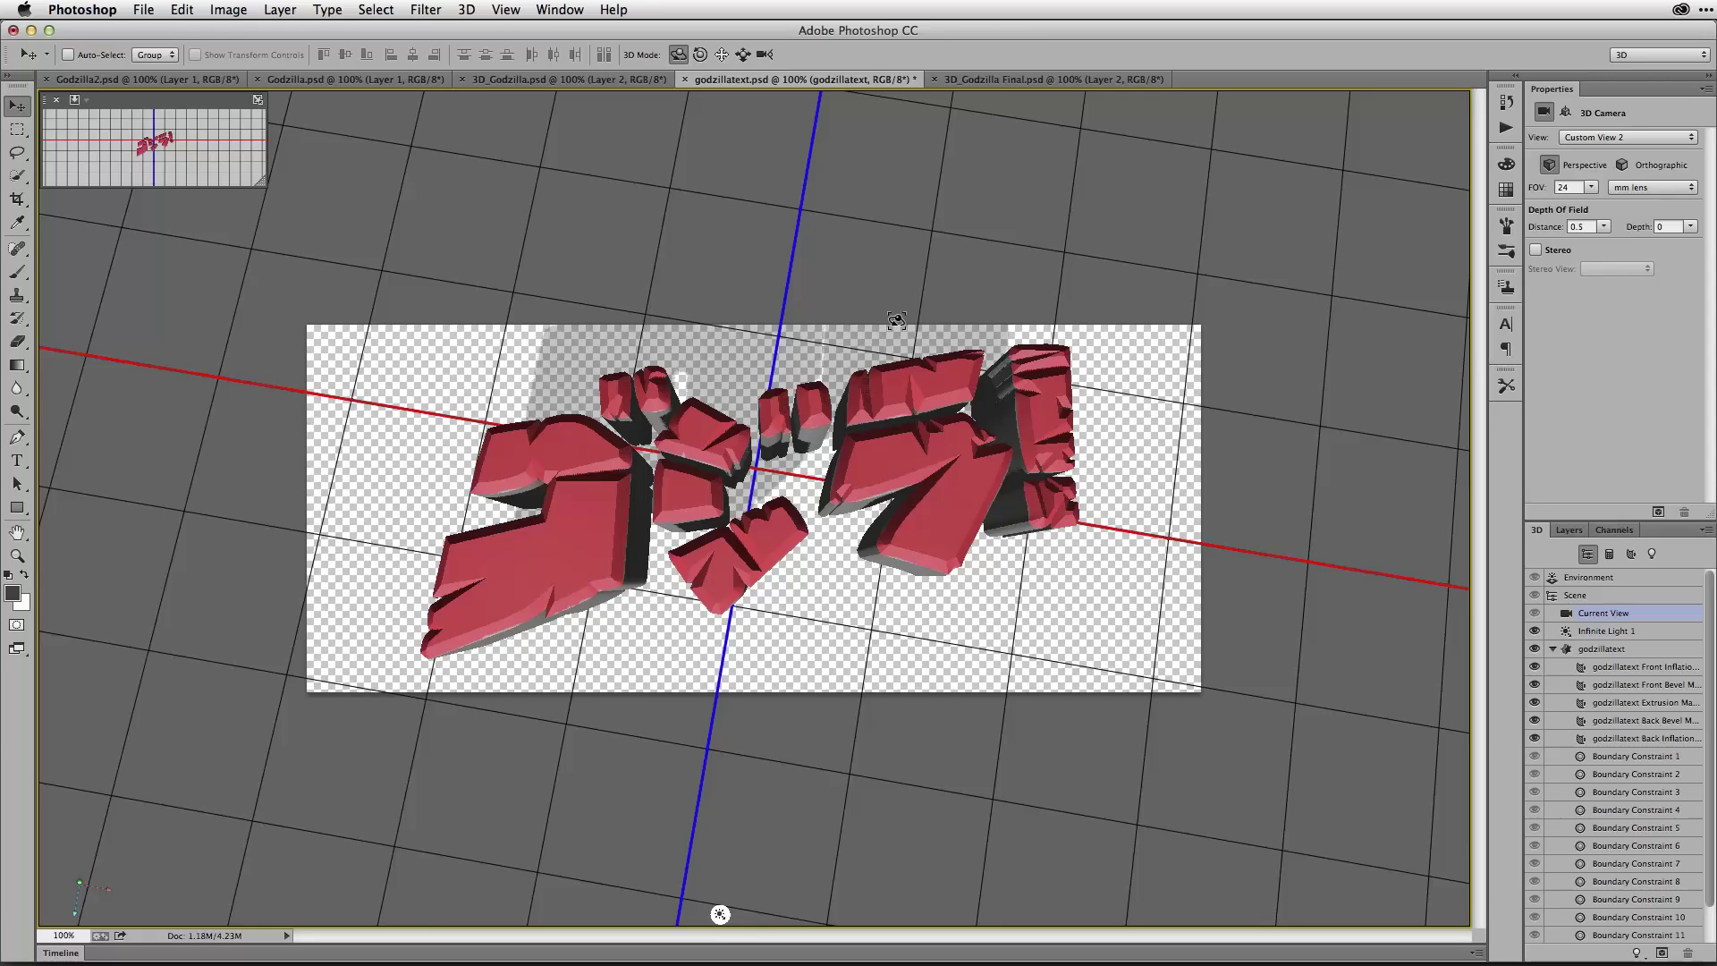
Re-aim Infinite Light 1 so the lettering's faces are lit from the upper left and its shadows fall below, and hide the 3D overlays
left_click(720, 915)
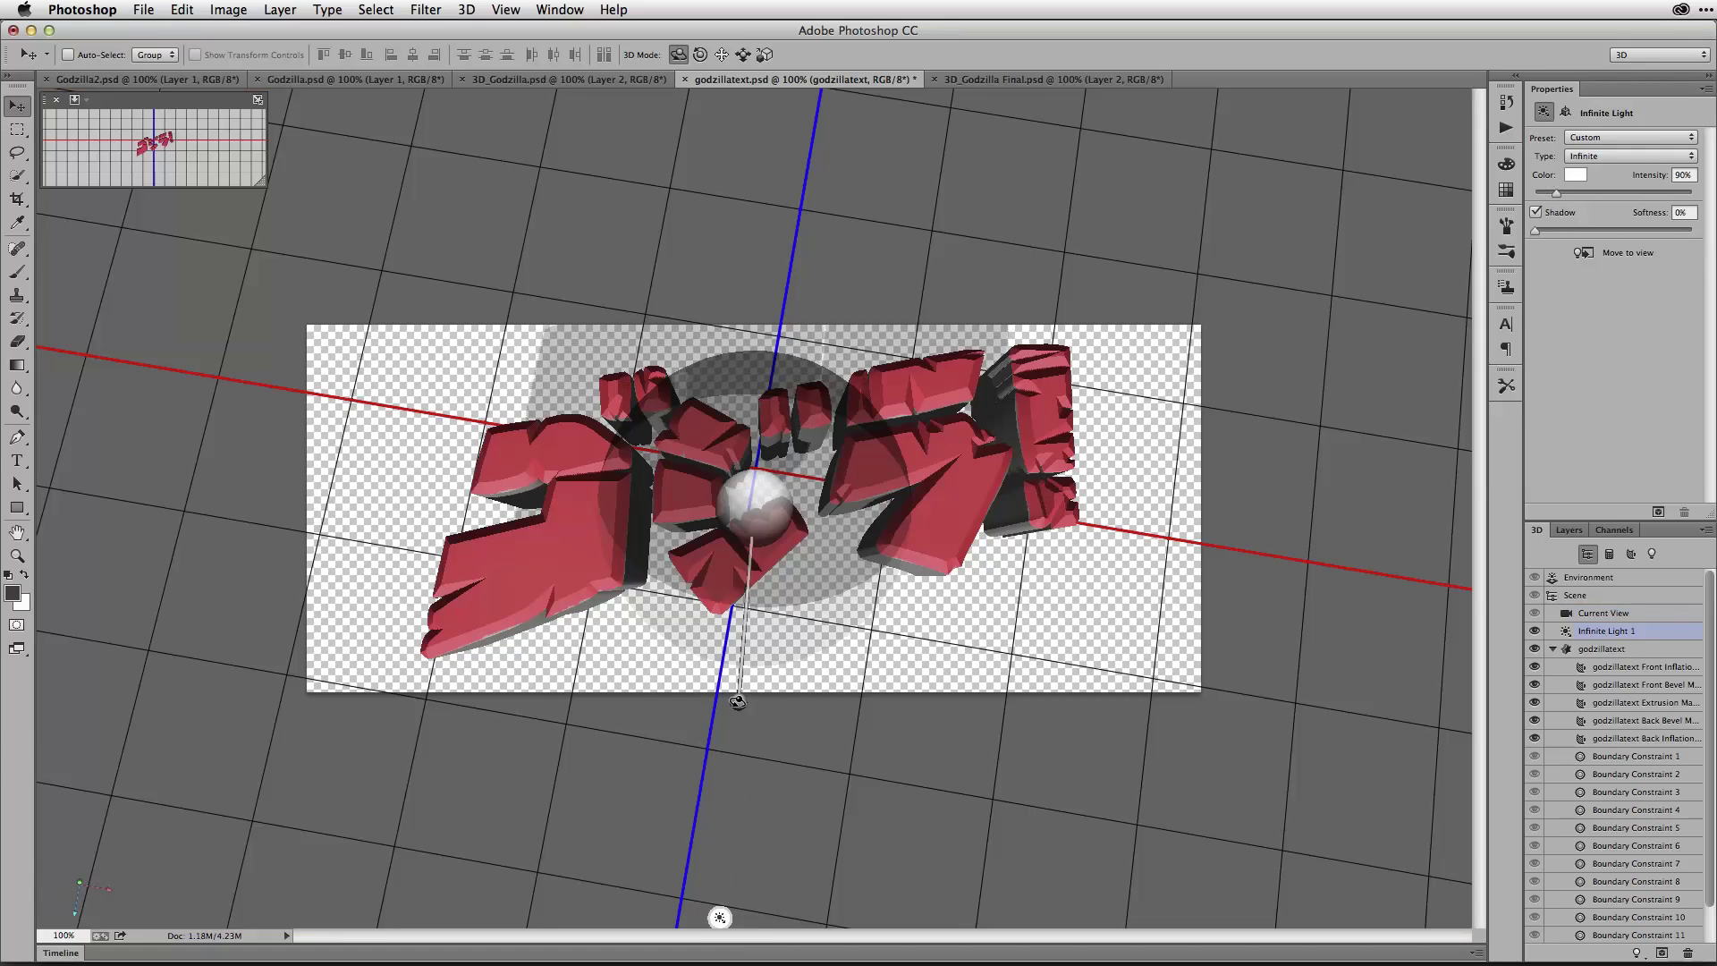
mouse_move(738, 703)
left_mouse_down()
mouse_move(767, 659)
mouse_move(816, 450)
mouse_move(787, 393)
mouse_move(662, 340)
mouse_move(684, 327)
left_mouse_up()
mouse_move(893, 382)
left_mouse_down()
mouse_move(858, 518)
mouse_move(684, 604)
mouse_move(806, 616)
mouse_move(778, 474)
mouse_move(628, 369)
mouse_move(590, 394)
mouse_move(732, 96)
mouse_move(679, 483)
mouse_move(707, 420)
mouse_move(682, 372)
mouse_move(712, 357)
mouse_move(694, 371)
left_mouse_up()
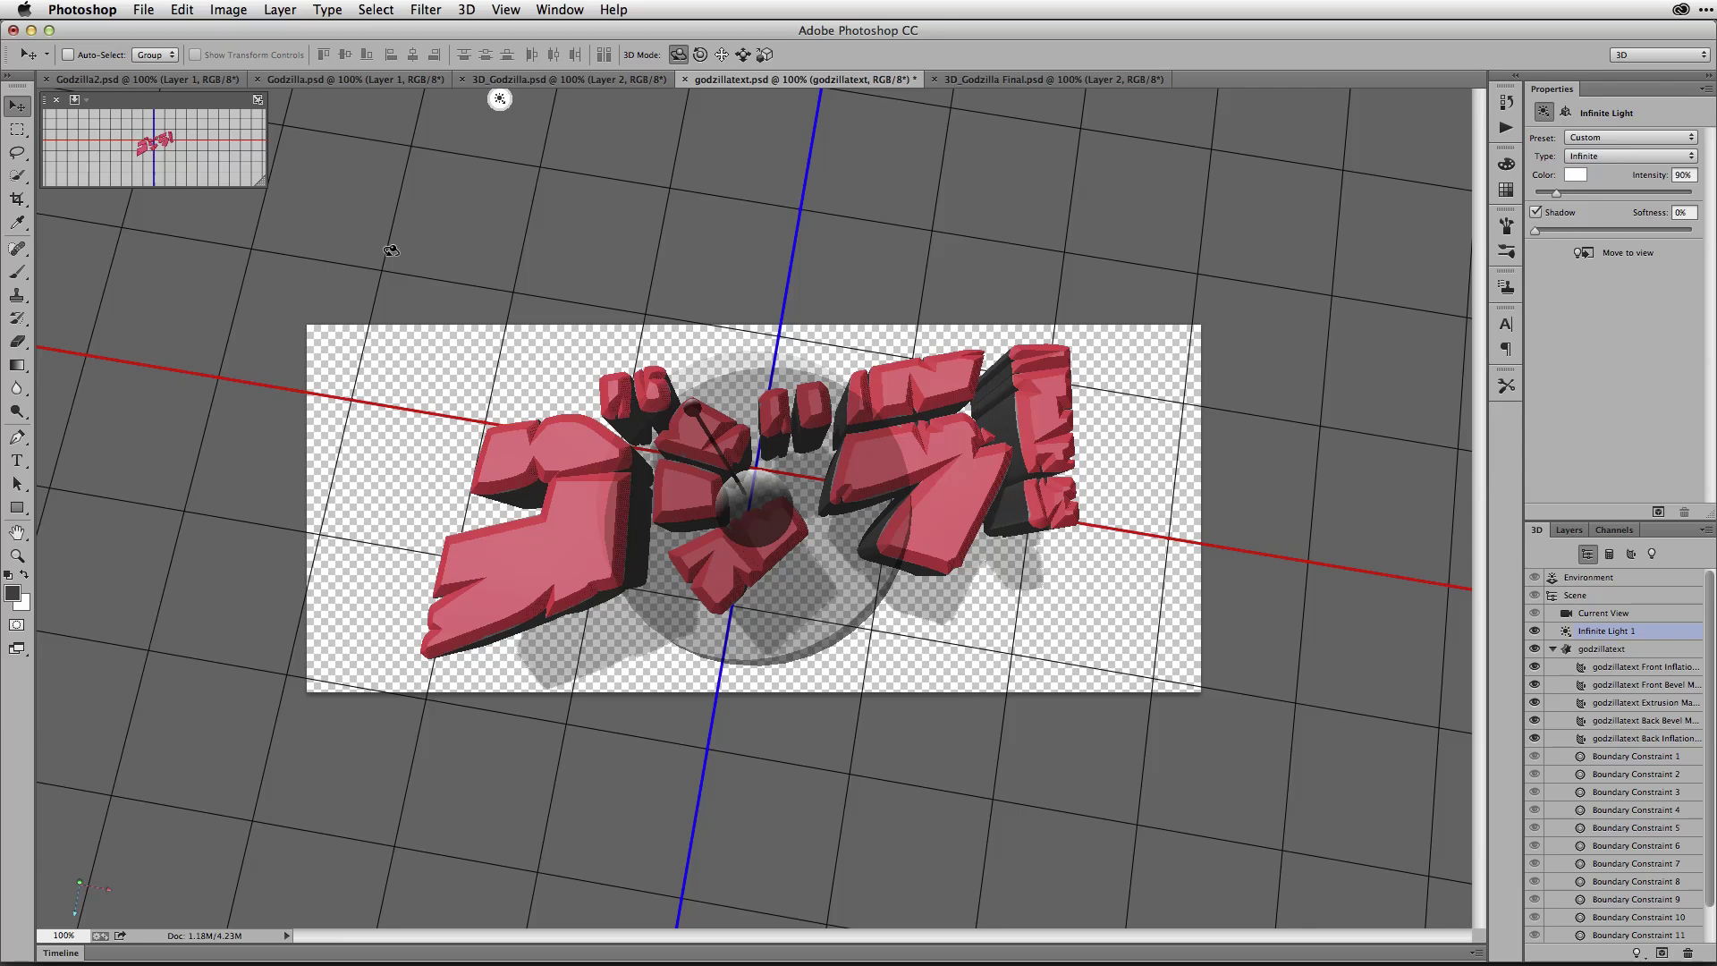
left_click(22, 135)
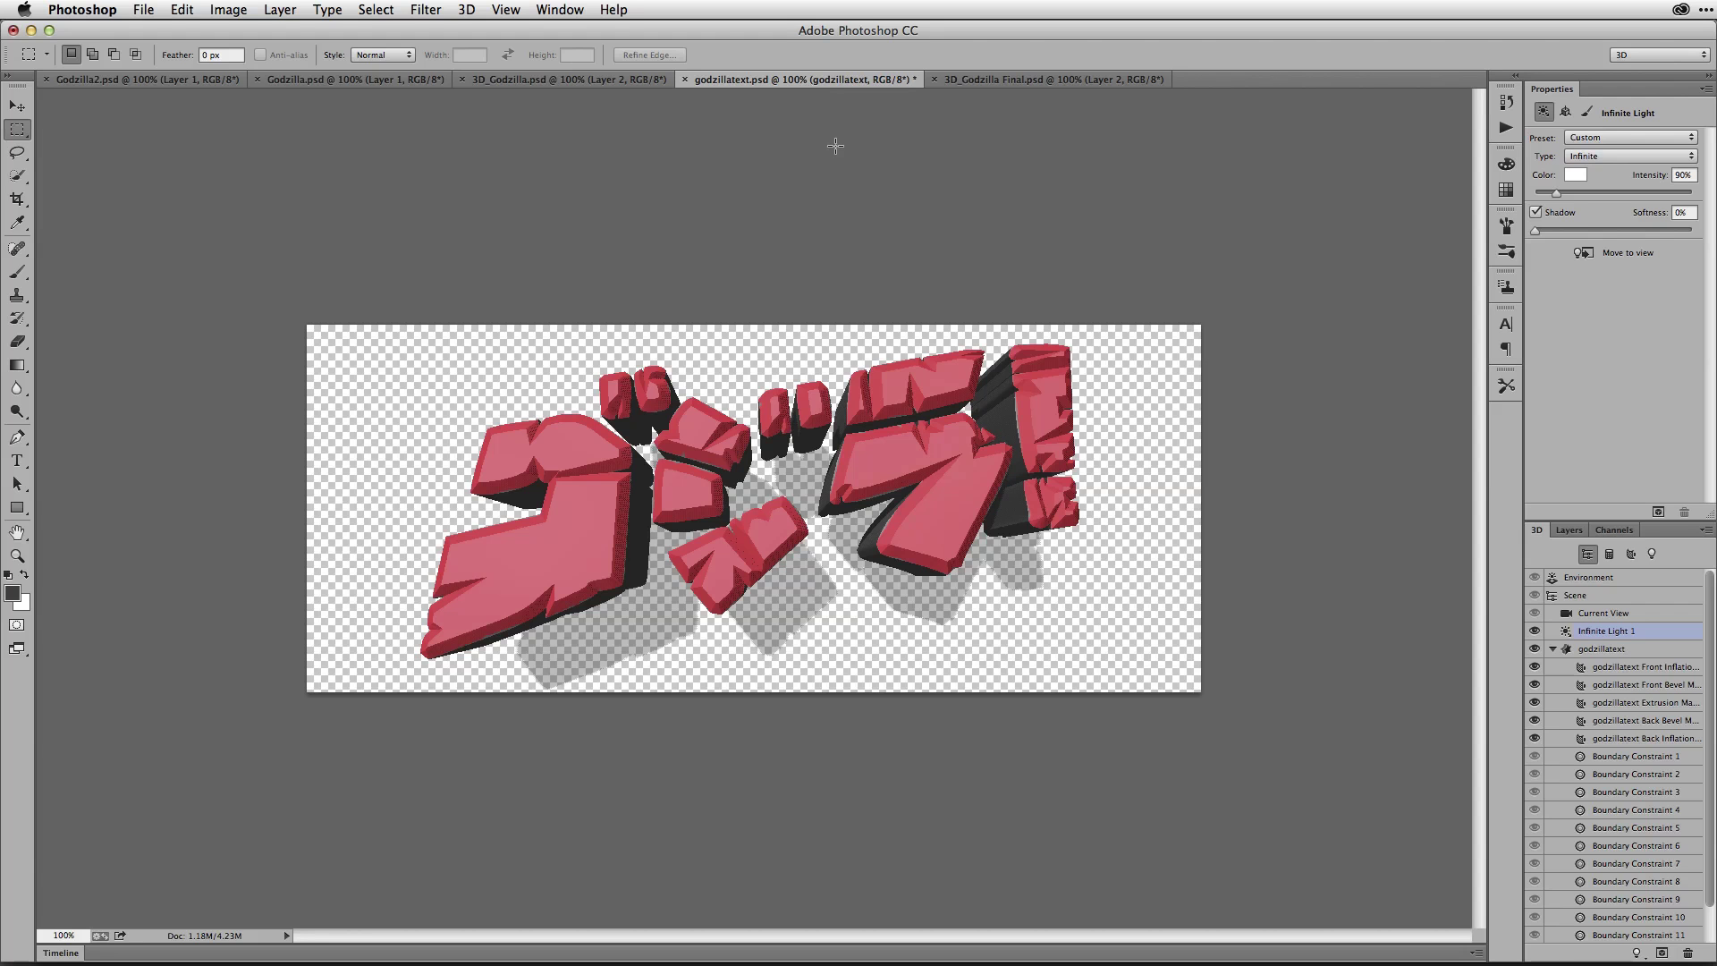
Copy the 3D lettering layer from godzillatext.psd into Godzilla.psd and place it over the speech bubble at the artwork's upper left
left_click(376, 79)
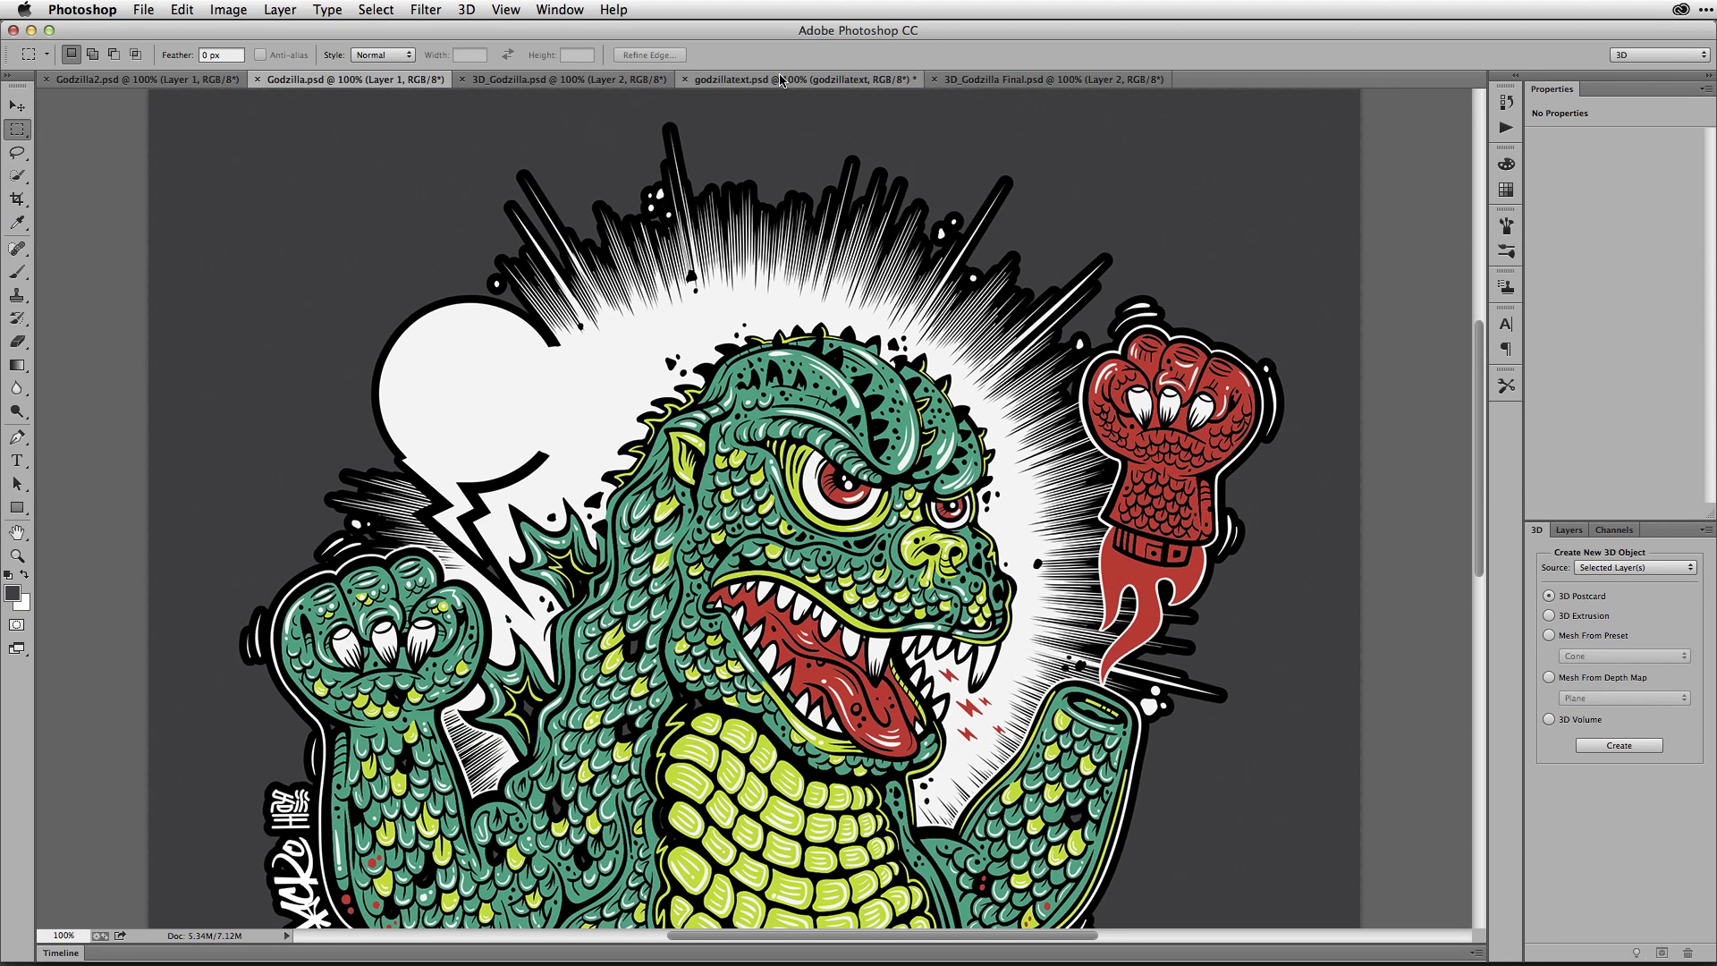
left_click(816, 81)
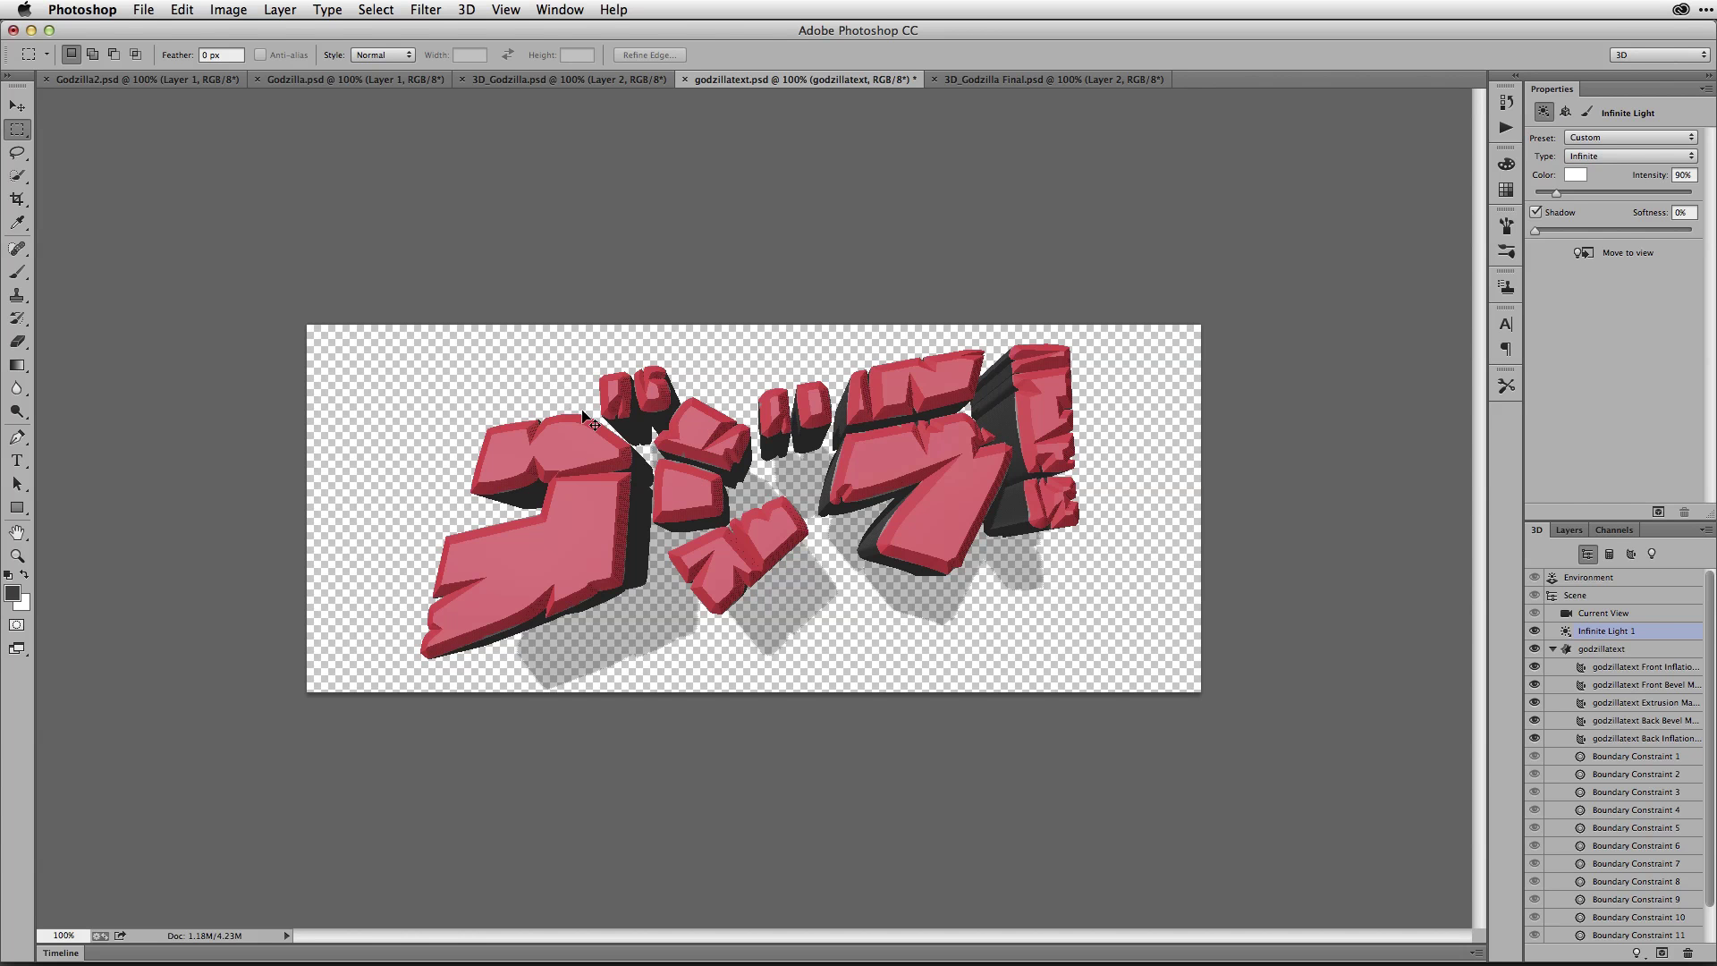
left_click_drag(601, 463, 566, 373)
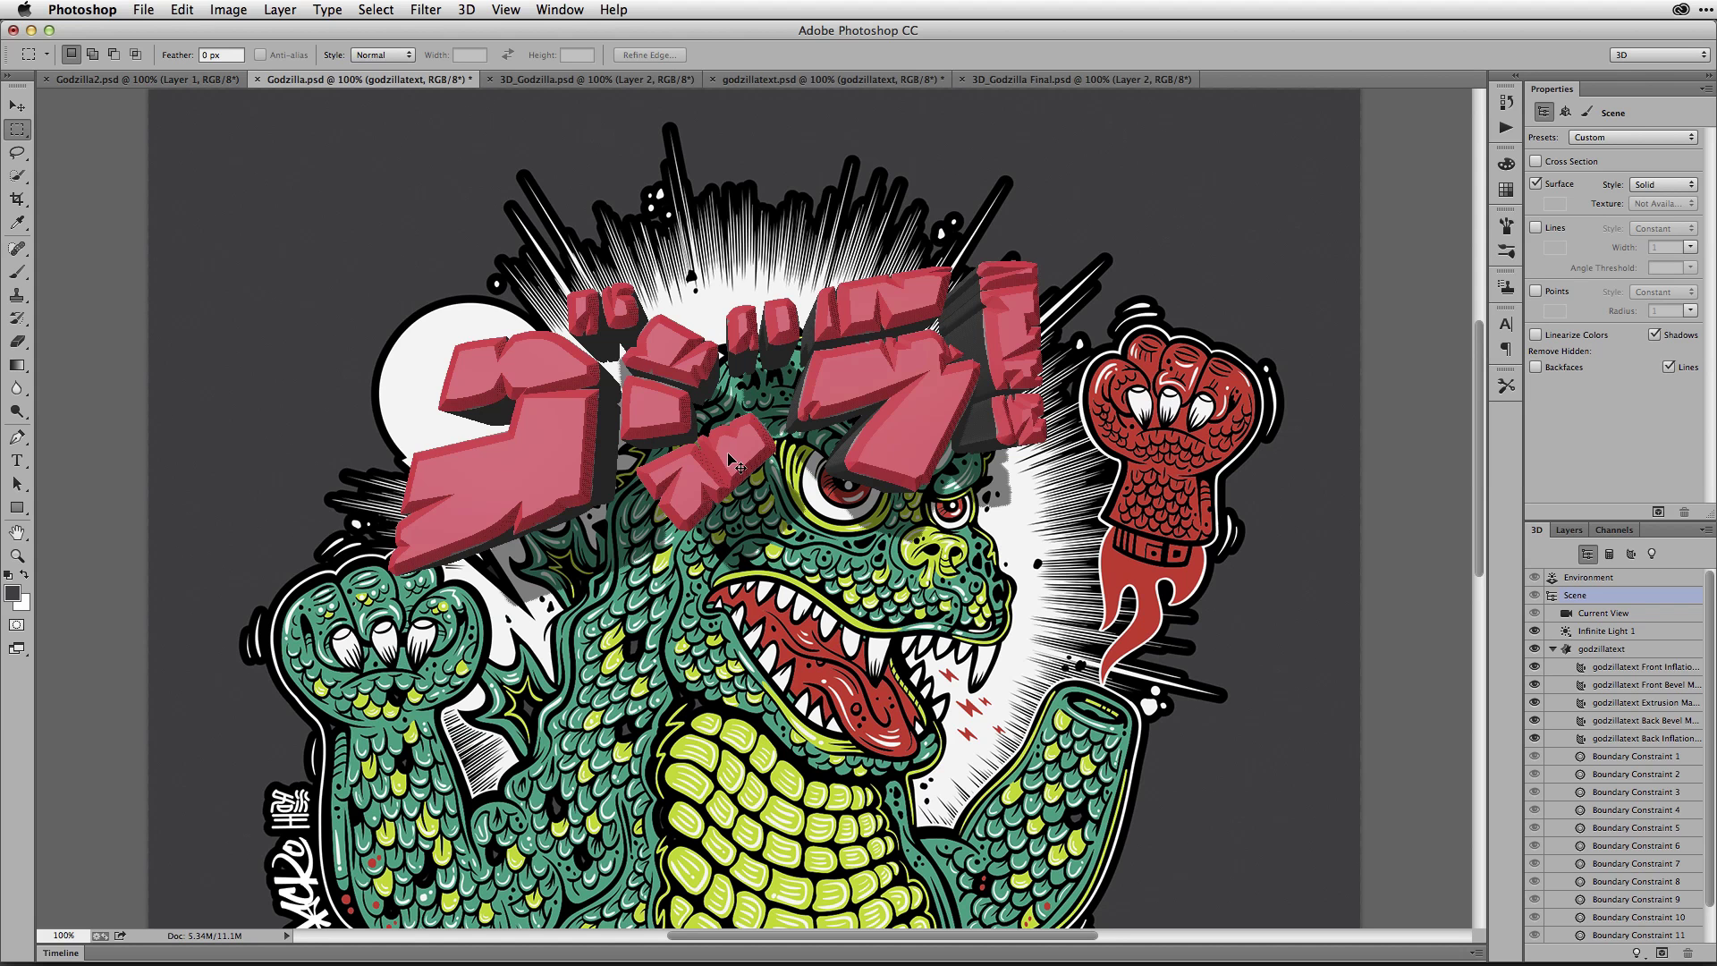
mouse_move(729, 458)
left_mouse_down()
mouse_move(512, 374)
mouse_move(519, 397)
mouse_move(563, 336)
mouse_move(533, 379)
mouse_move(546, 367)
left_mouse_up()
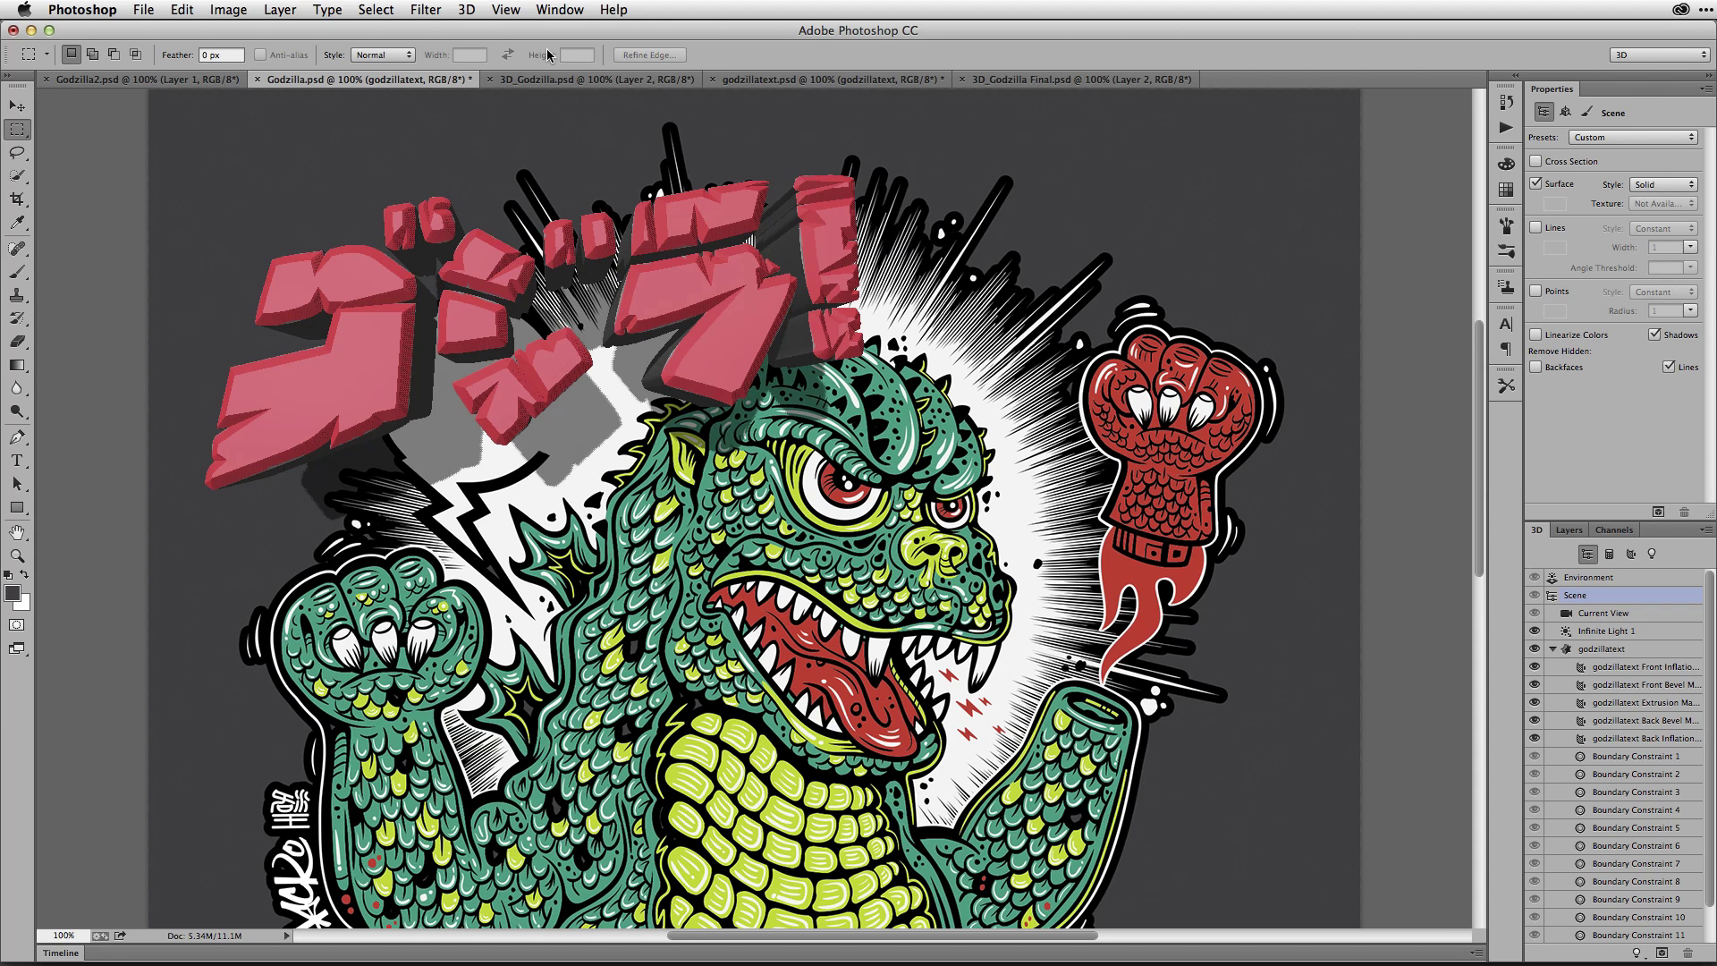
Start a render of the 3D lettering layer and stop it partway through
left_click(468, 10)
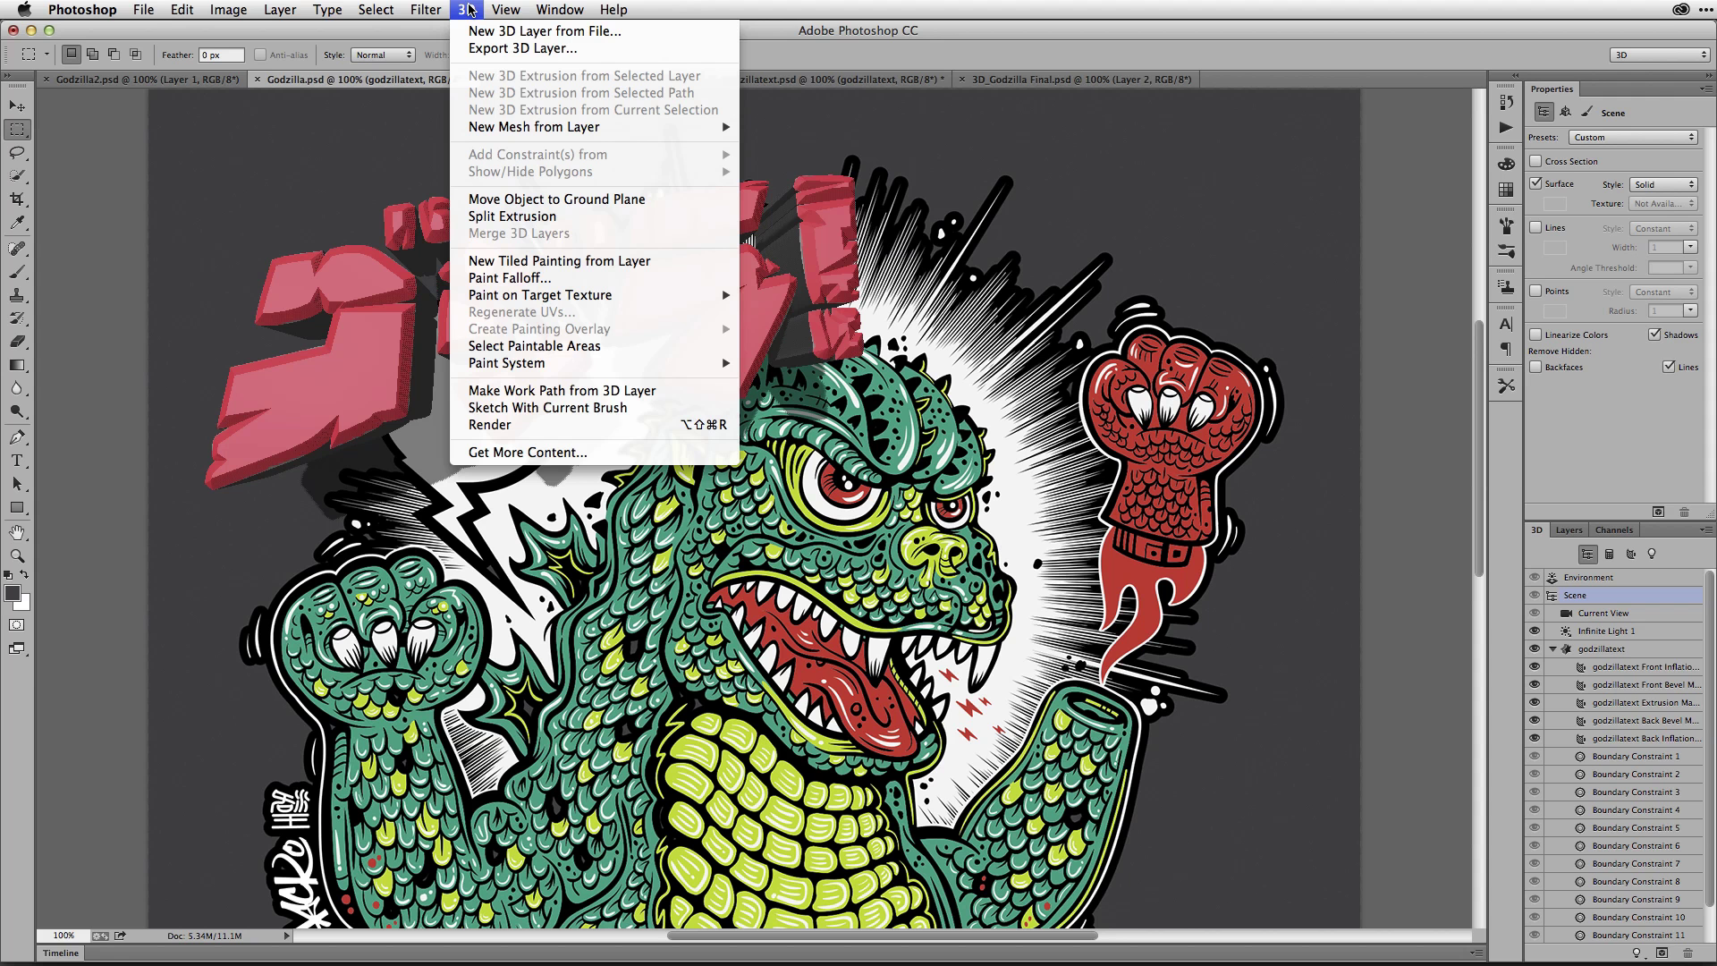
left_click(539, 427)
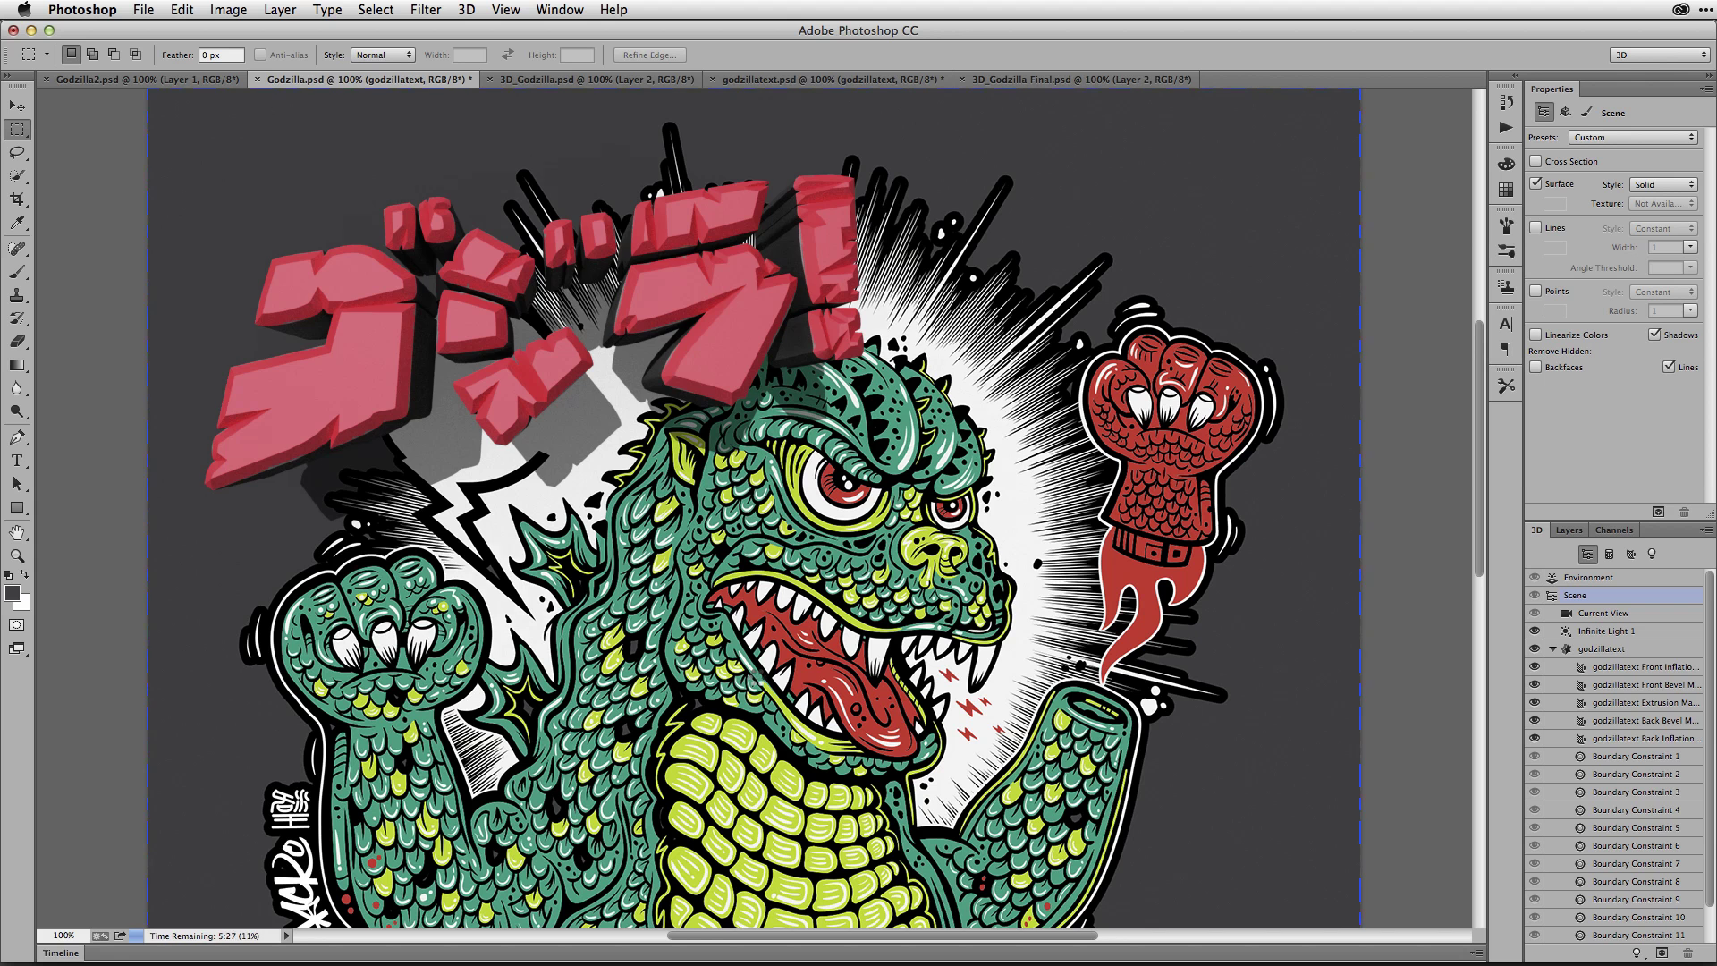
key("Escape")
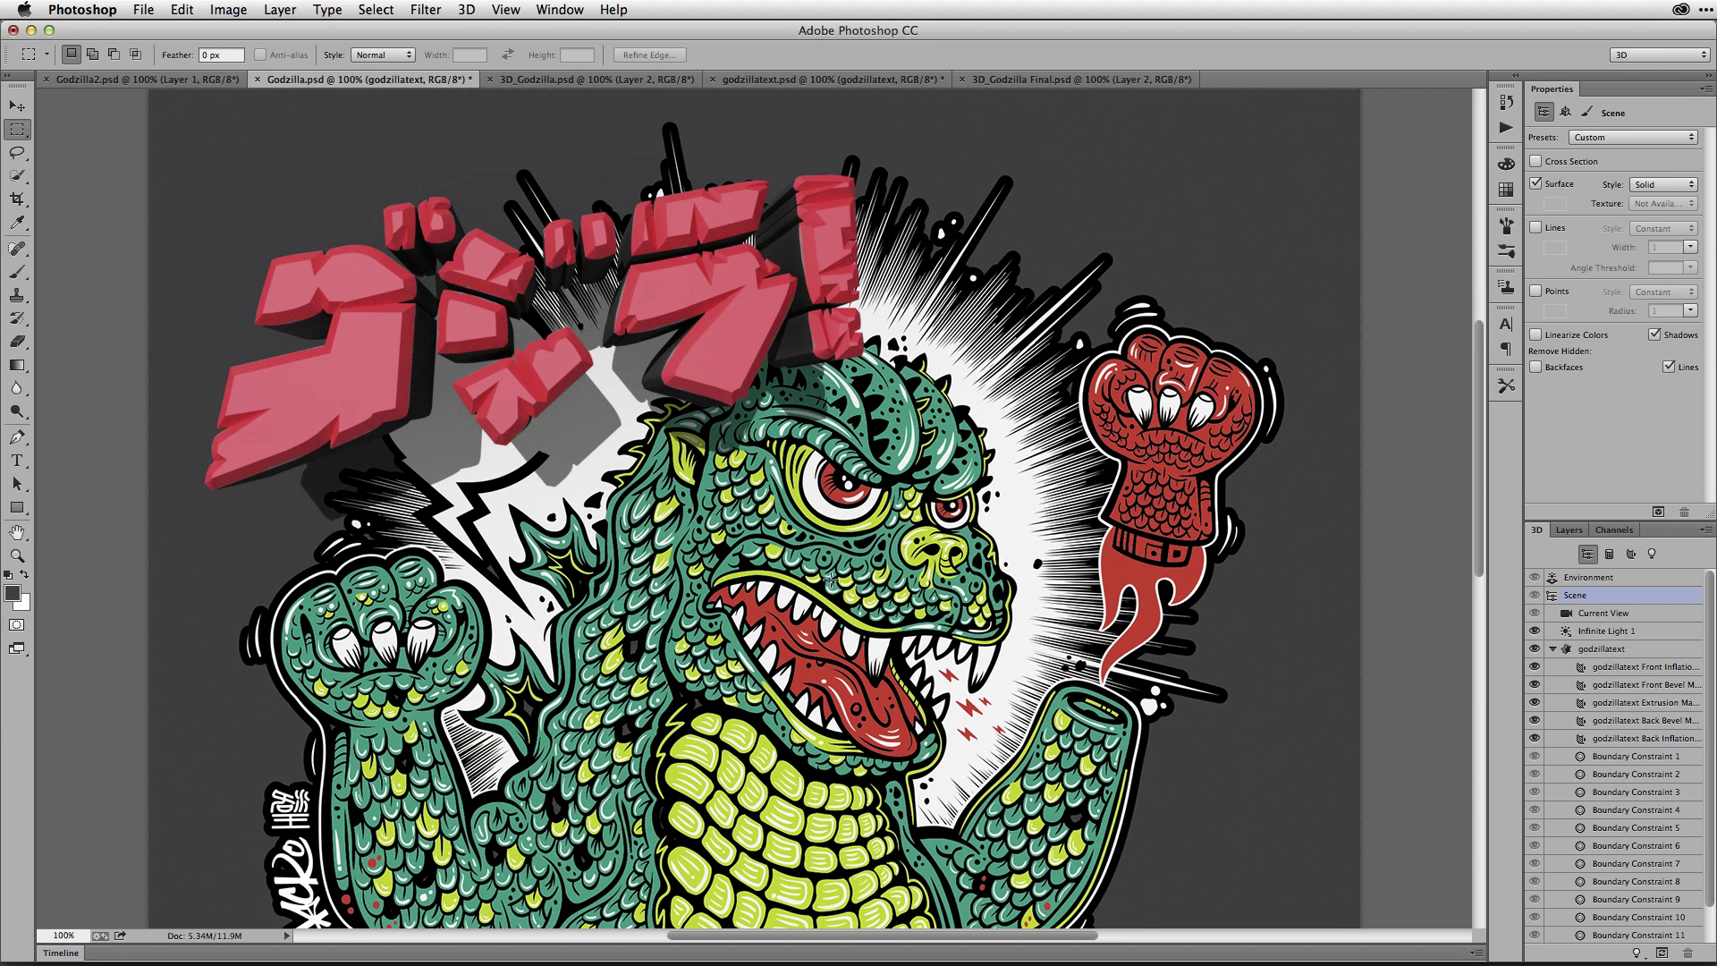
Convert the godzillatext layer to a smart object
left_click(1563, 530)
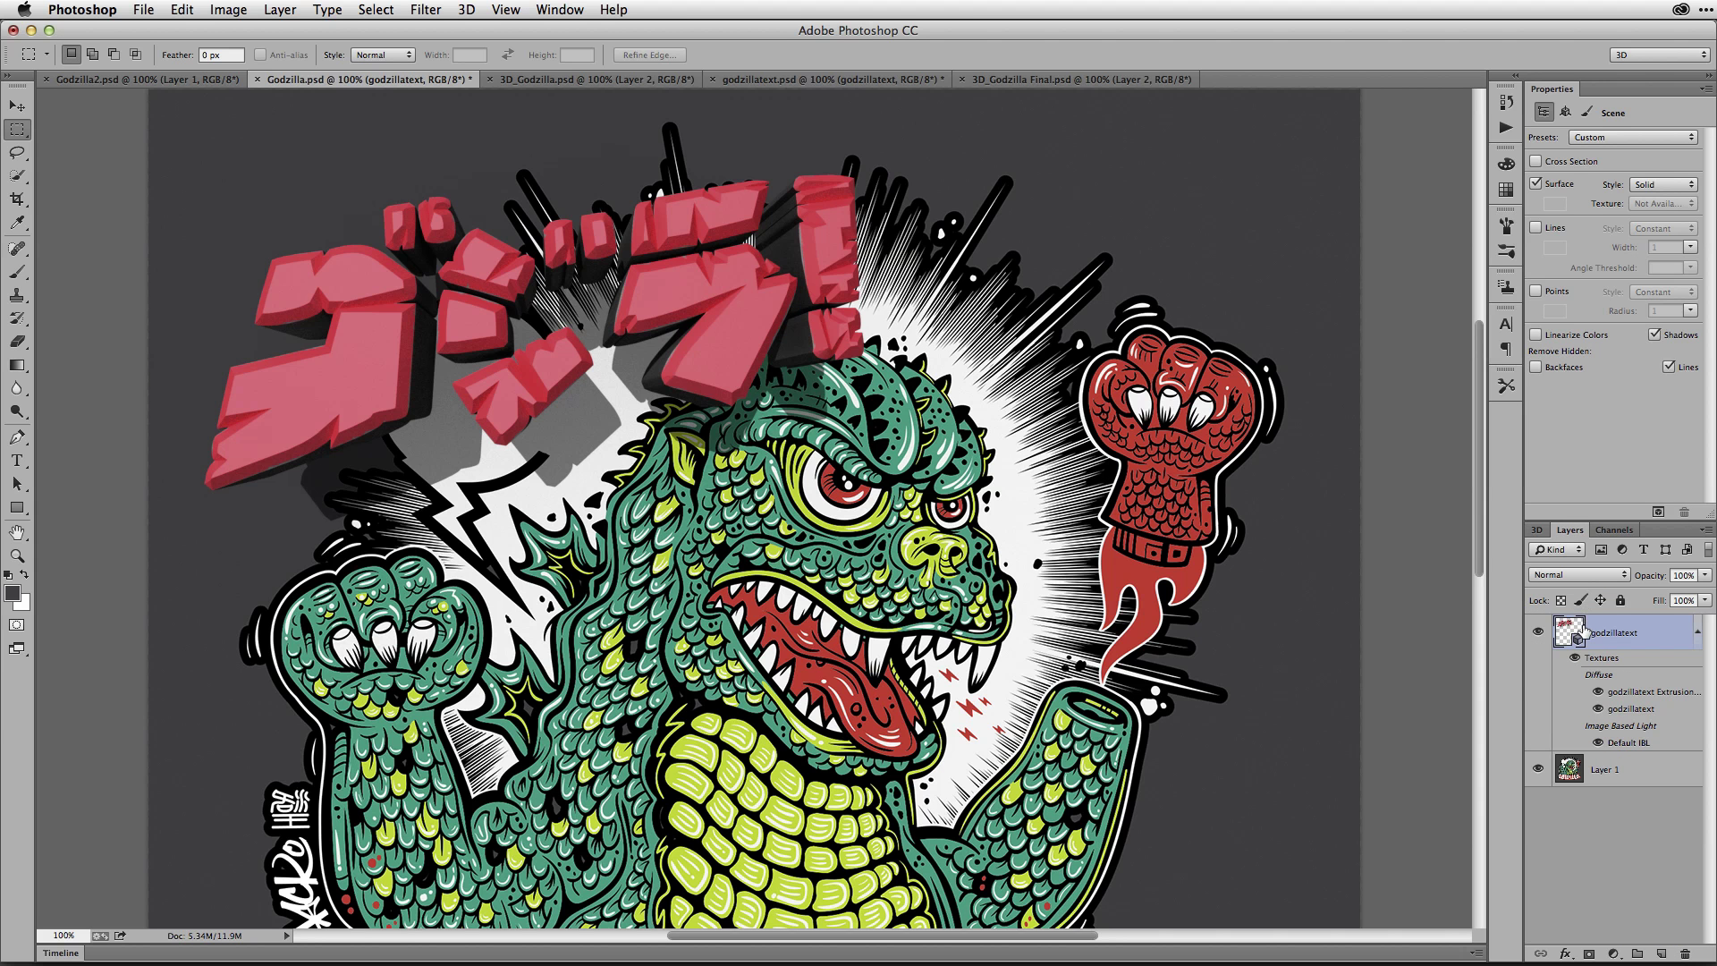
left_click(1708, 531)
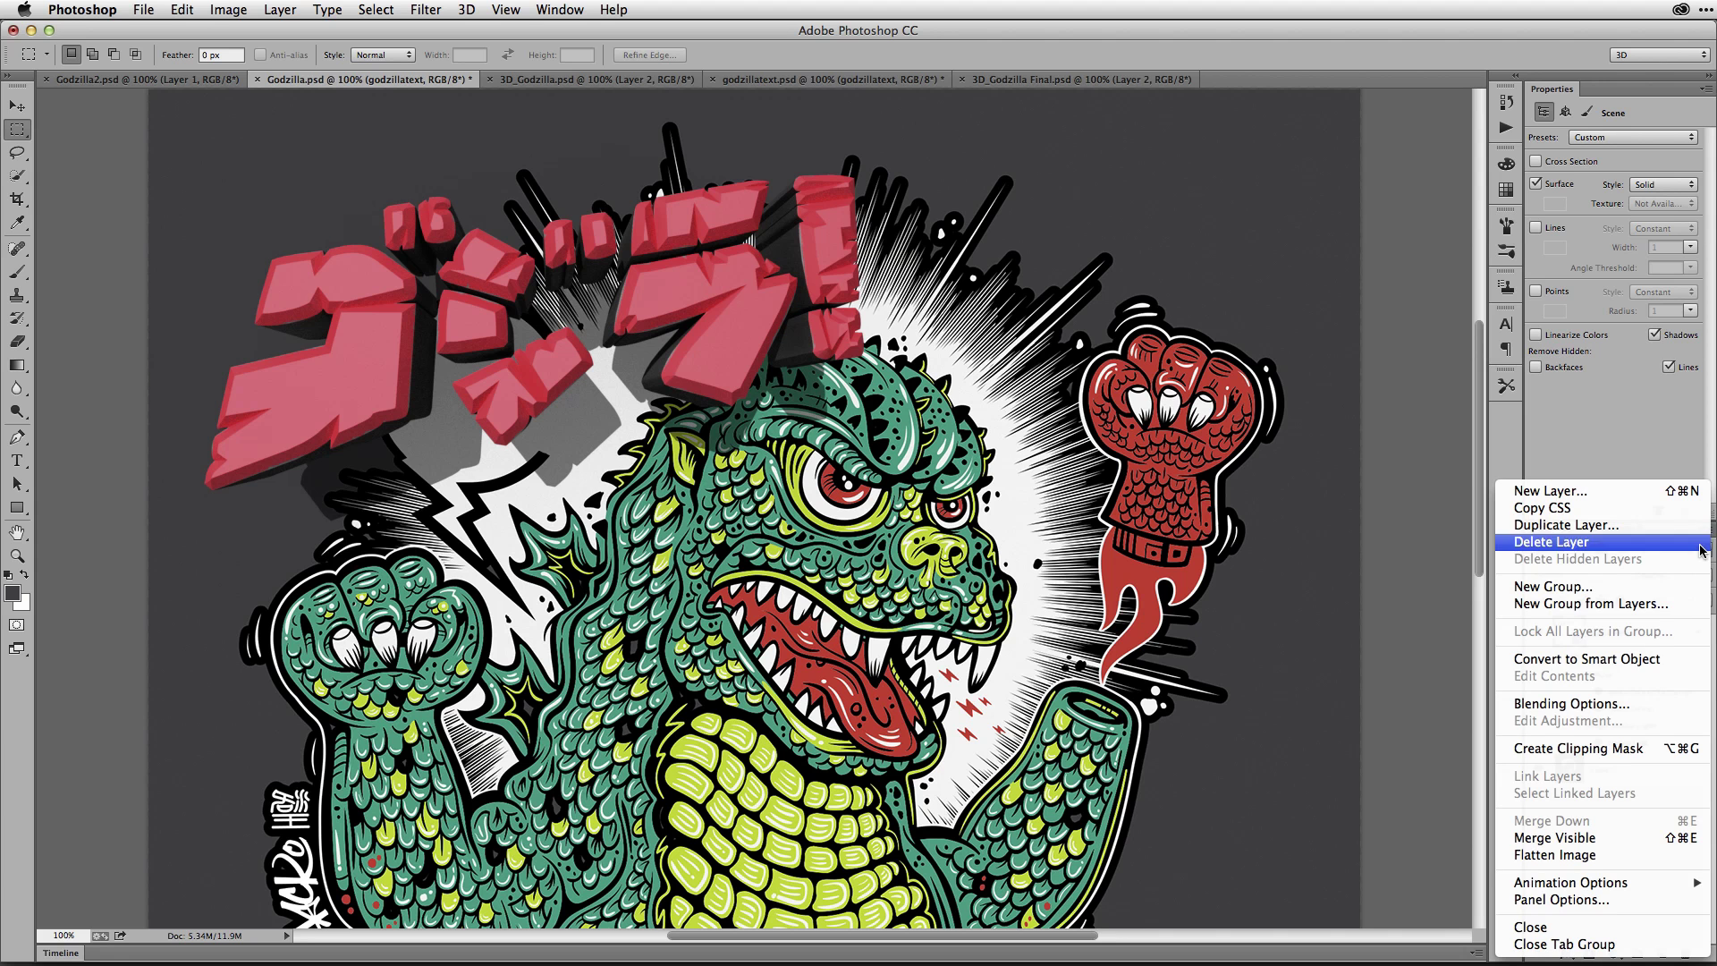
left_click(1661, 660)
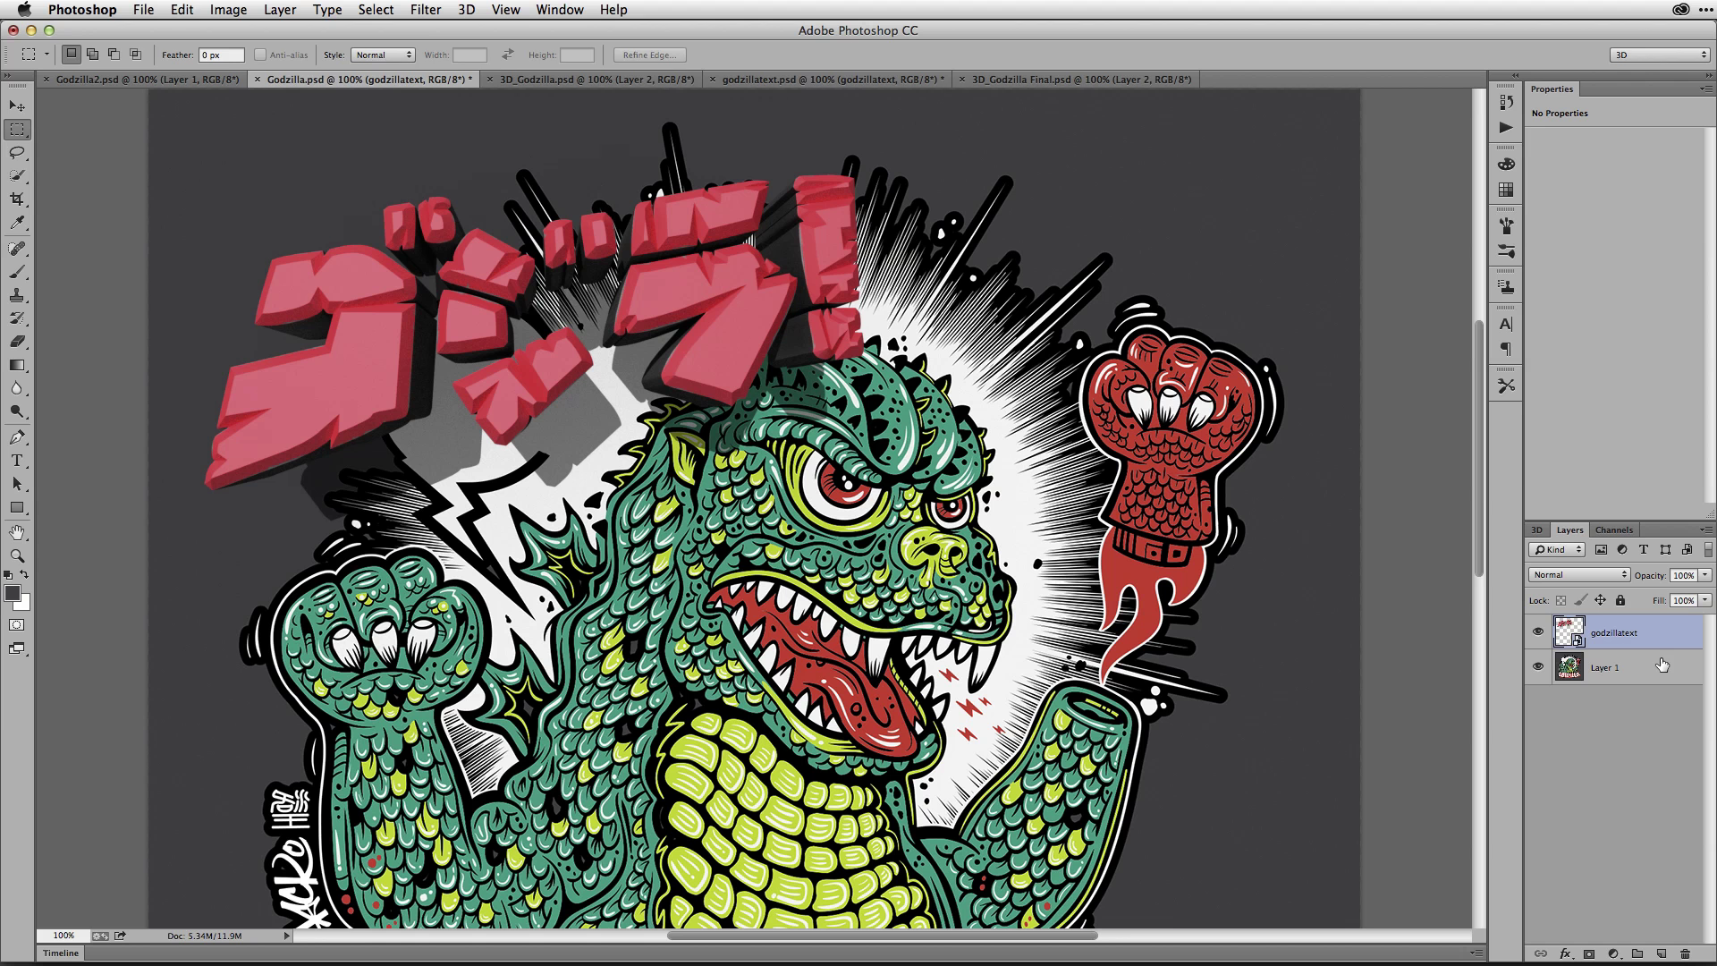
Scale the lettering to about 73%, rotate it about -2°, and move it over the speech bubble beside Godzilla's head
key("ctrl+t")
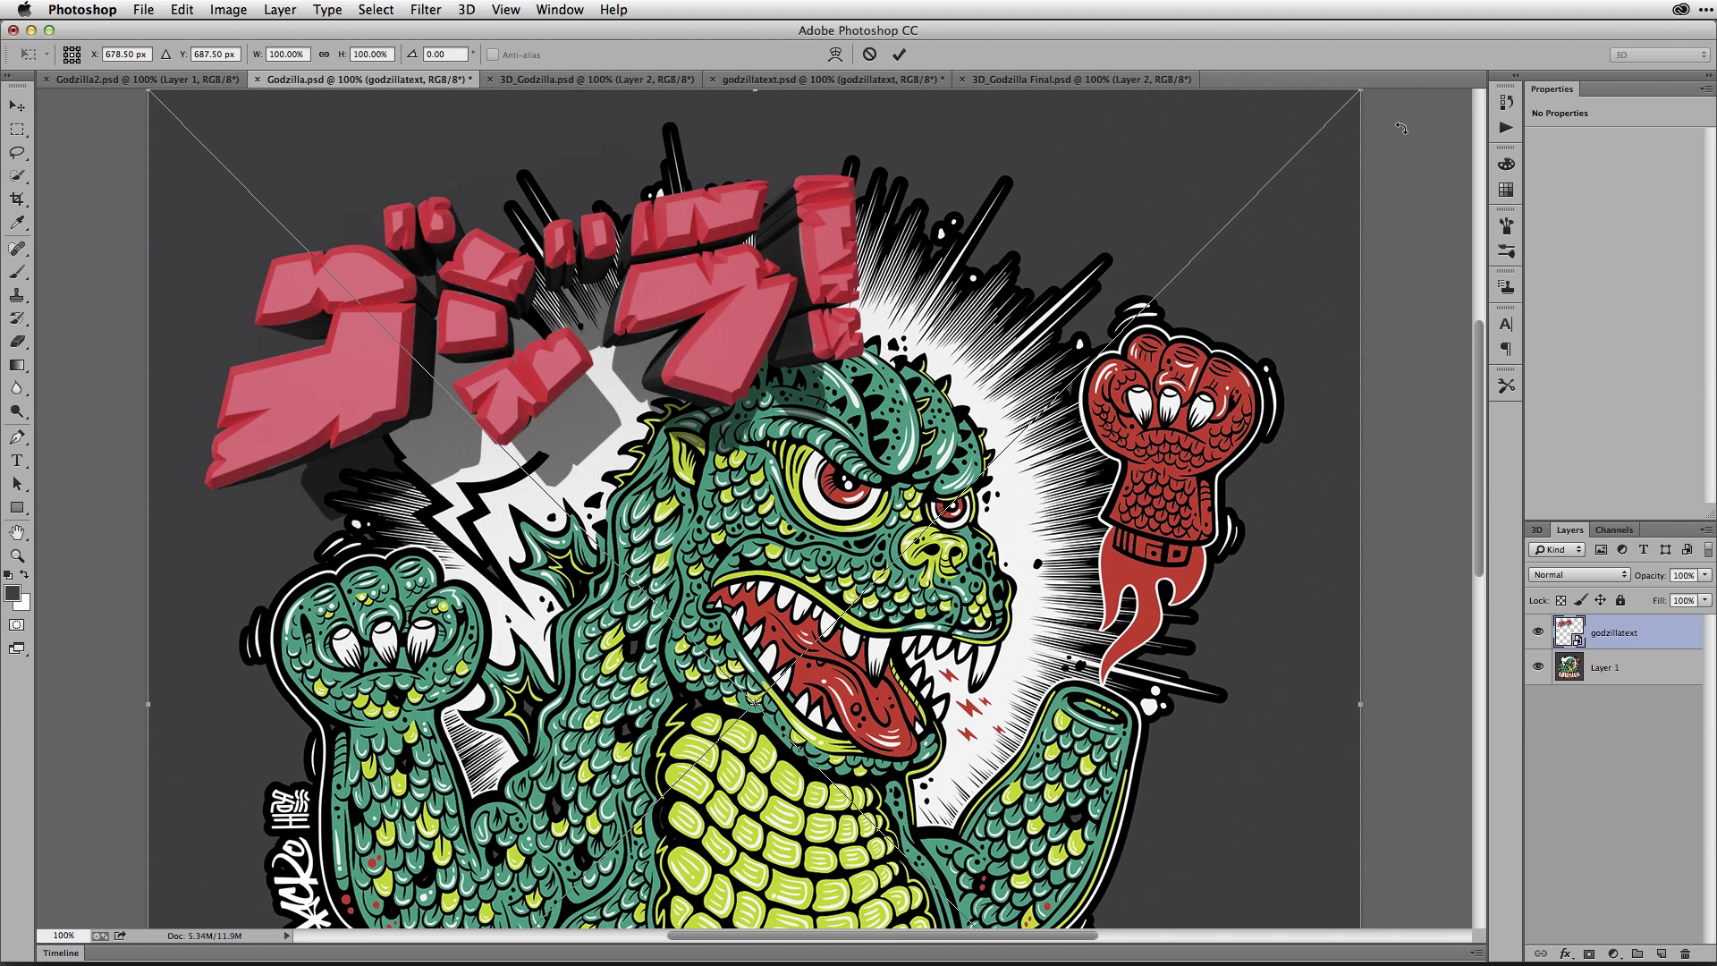
left_click_drag(1359, 90, 1197, 257)
left_click_drag(1256, 282, 1240, 267)
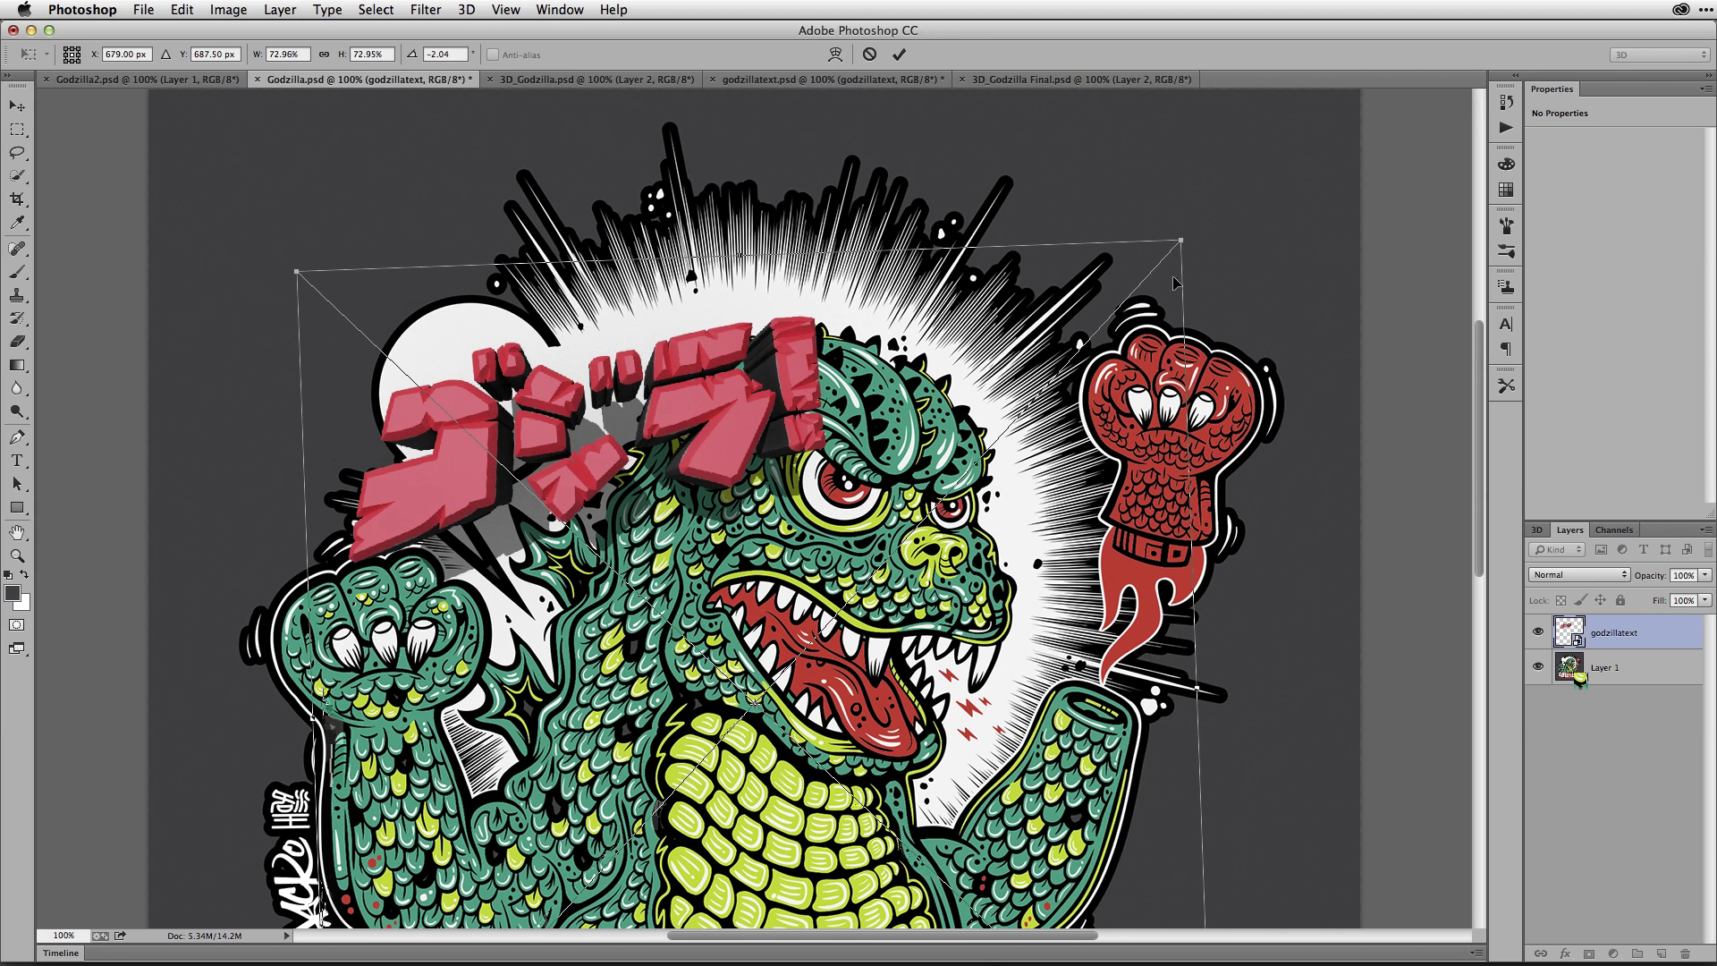
left_click_drag(1042, 396, 919, 310)
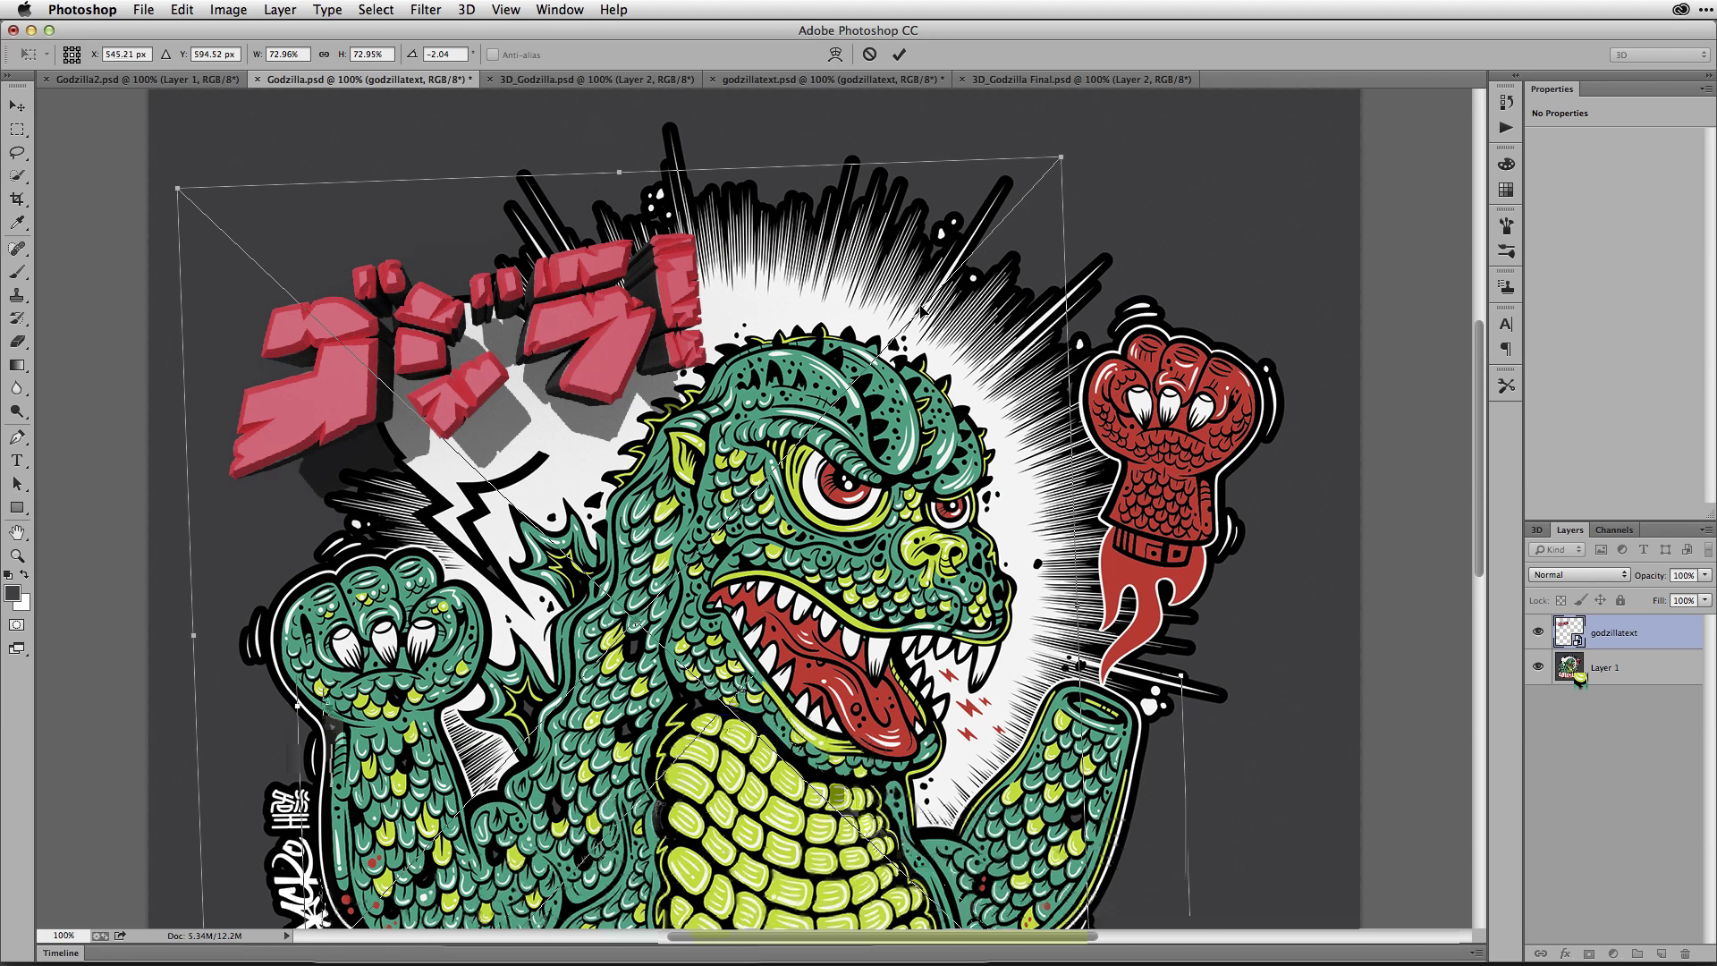
key("Return")
key("m")
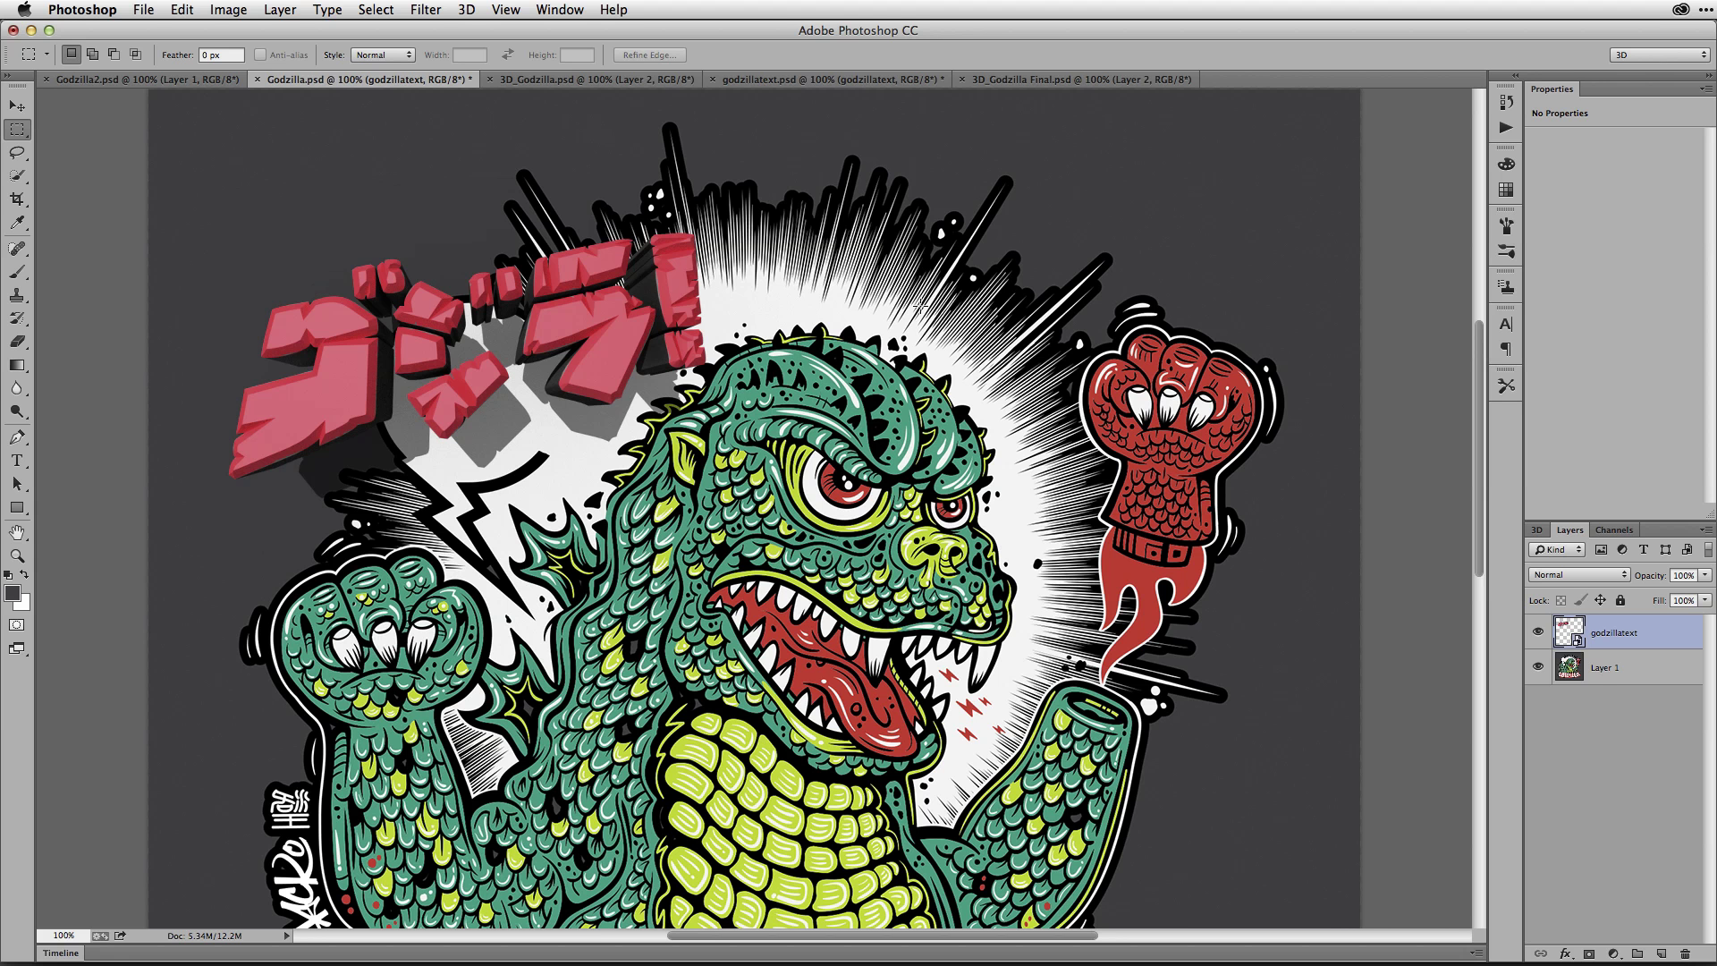
Show the 3D_Godzilla Final.psd document to examine the finished illustration
left_click(1000, 86)
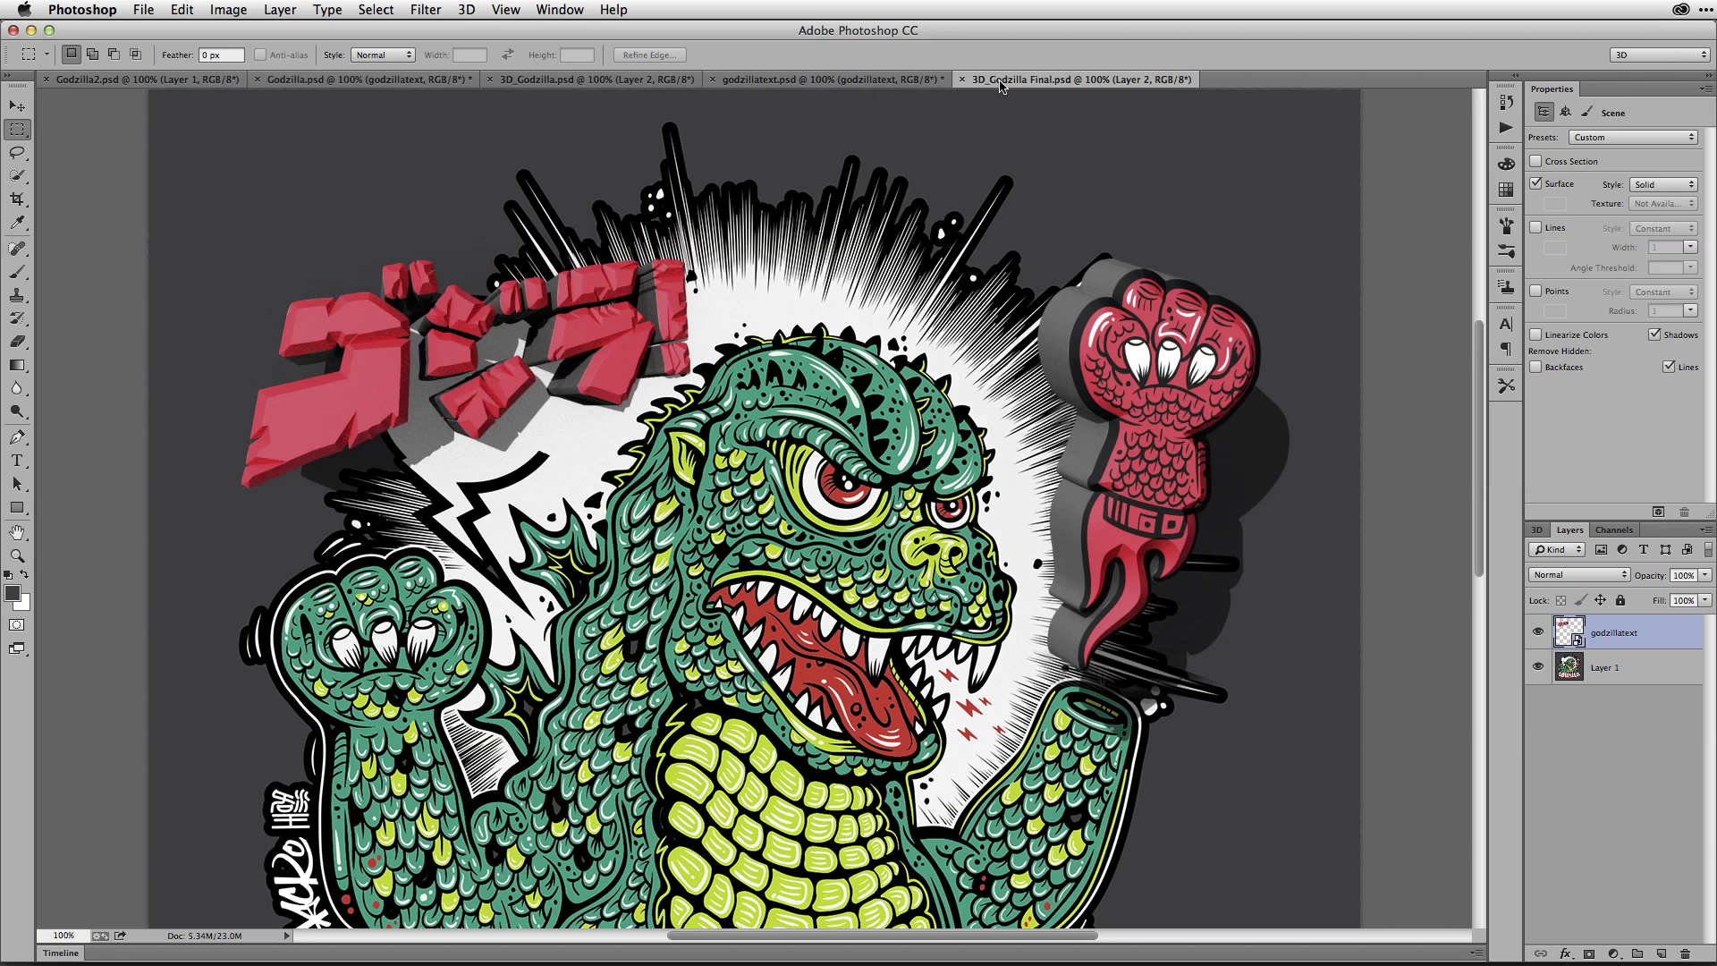